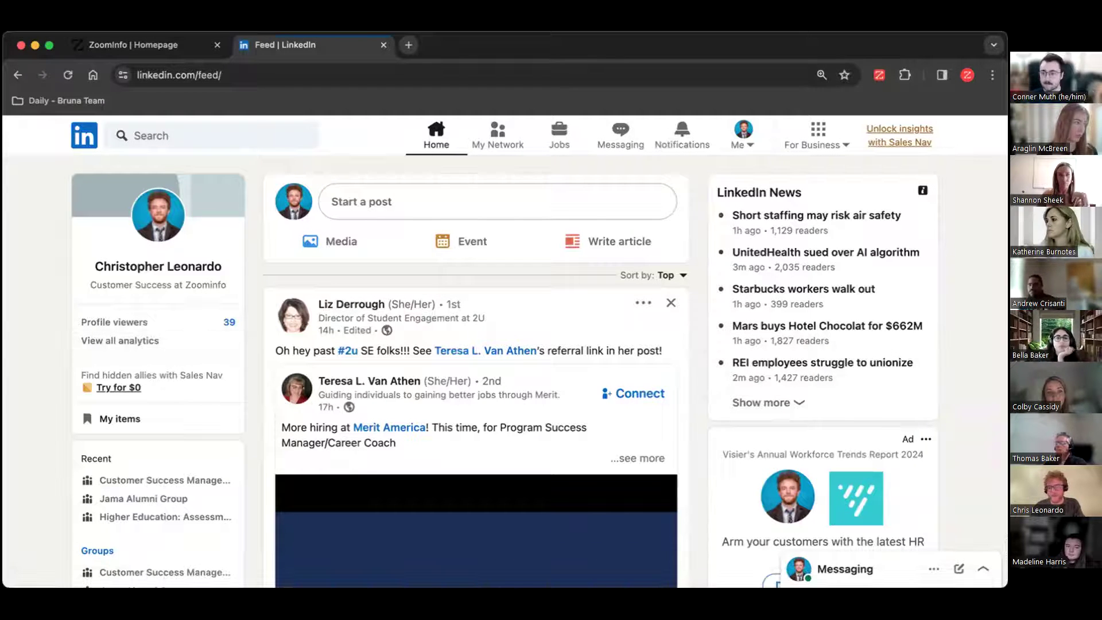
Step: Switch to the ZoomInfo homepage and look through its news feed and dashboard cards
click(149, 44)
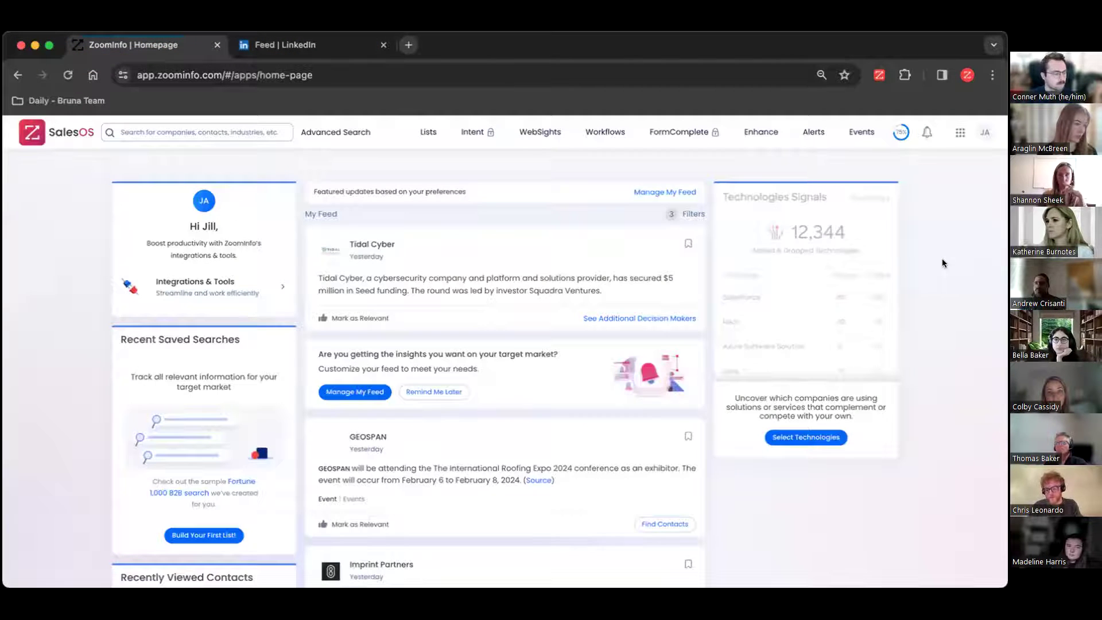
scroll(671, 419, down, 2)
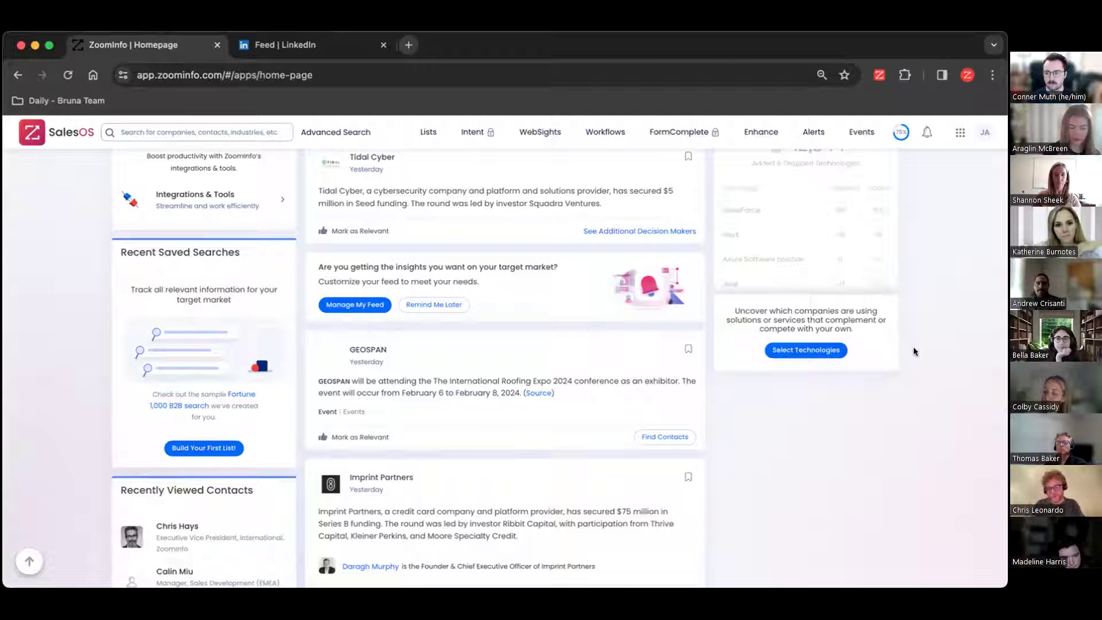
scroll(914, 351, down, 3)
scroll(913, 351, up, 5)
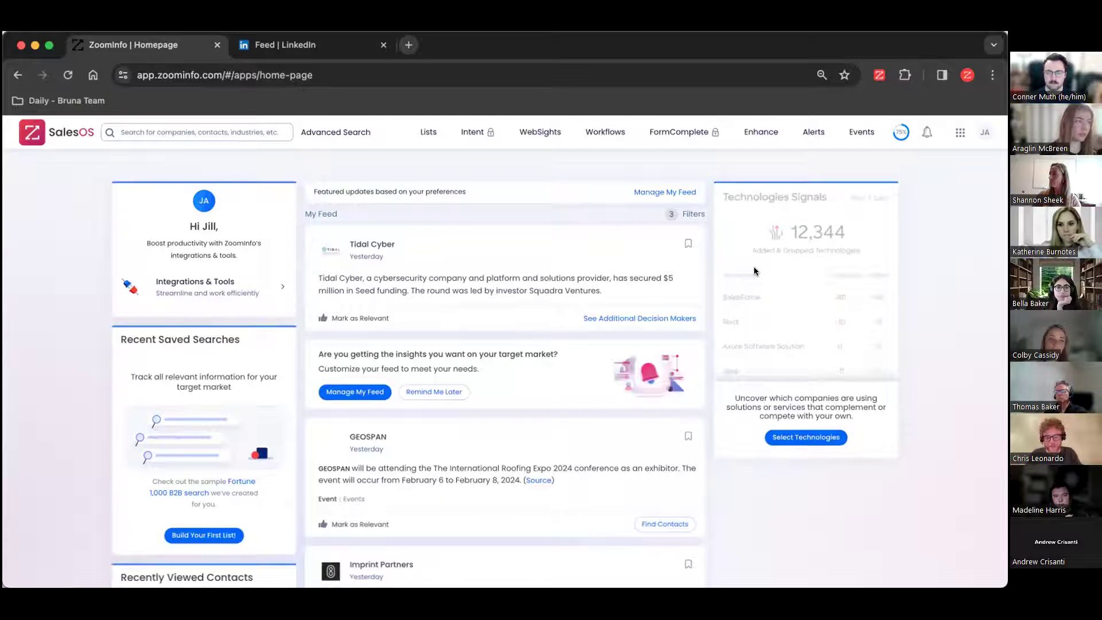
Step: Open the Advanced Search page and look over its contact, company, location, sales signal and Salesforce filters
click(341, 131)
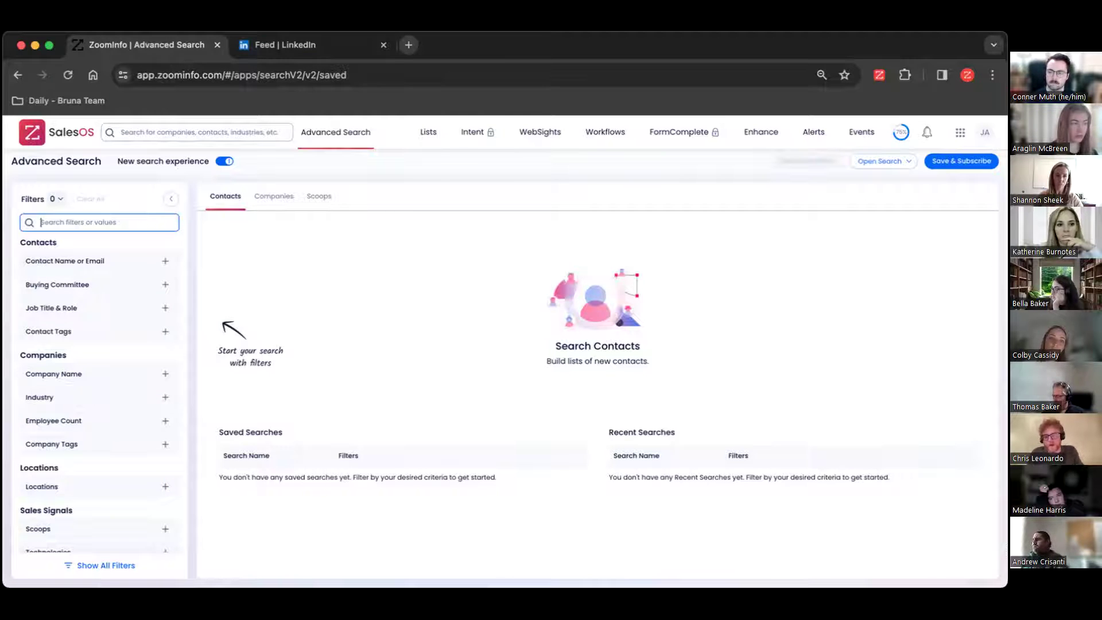
mouse_move(53, 393)
scroll(54, 391, down, 3)
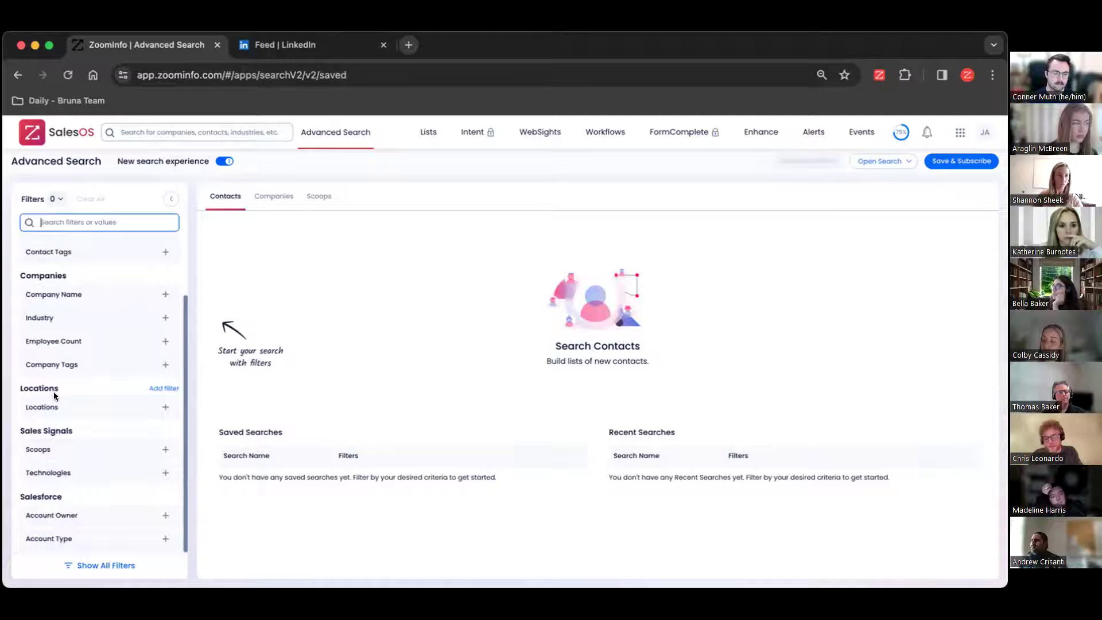
scroll(55, 395, up, 3)
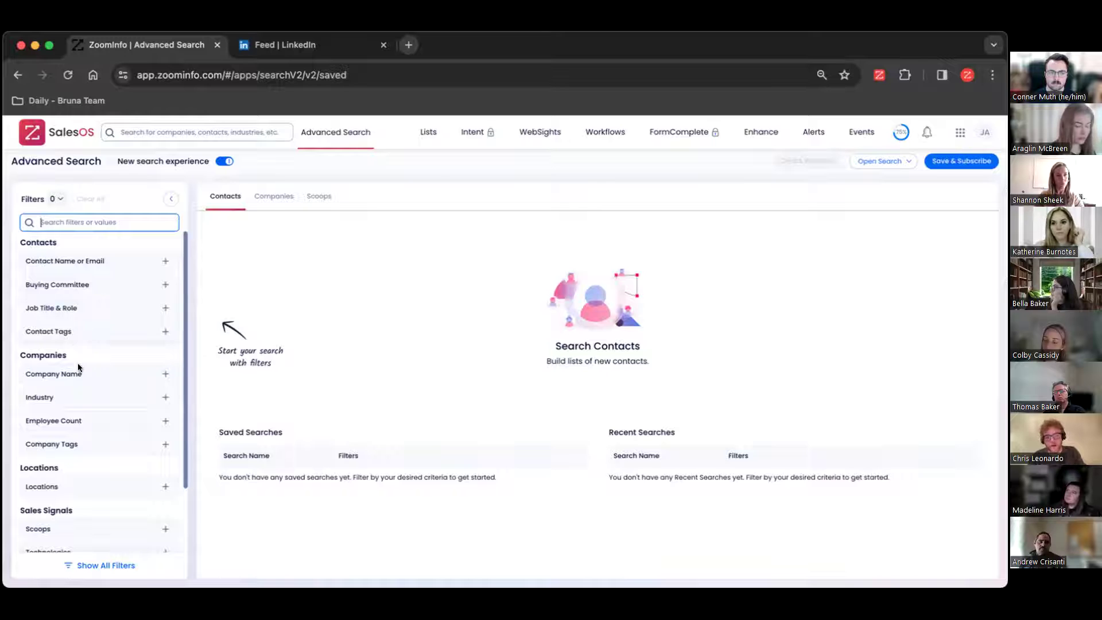
Step: Examine the options of the Industry filter, including its keyword field, and of the Employee Count filter, without applying any
click(98, 397)
scroll(98, 396, down, 2)
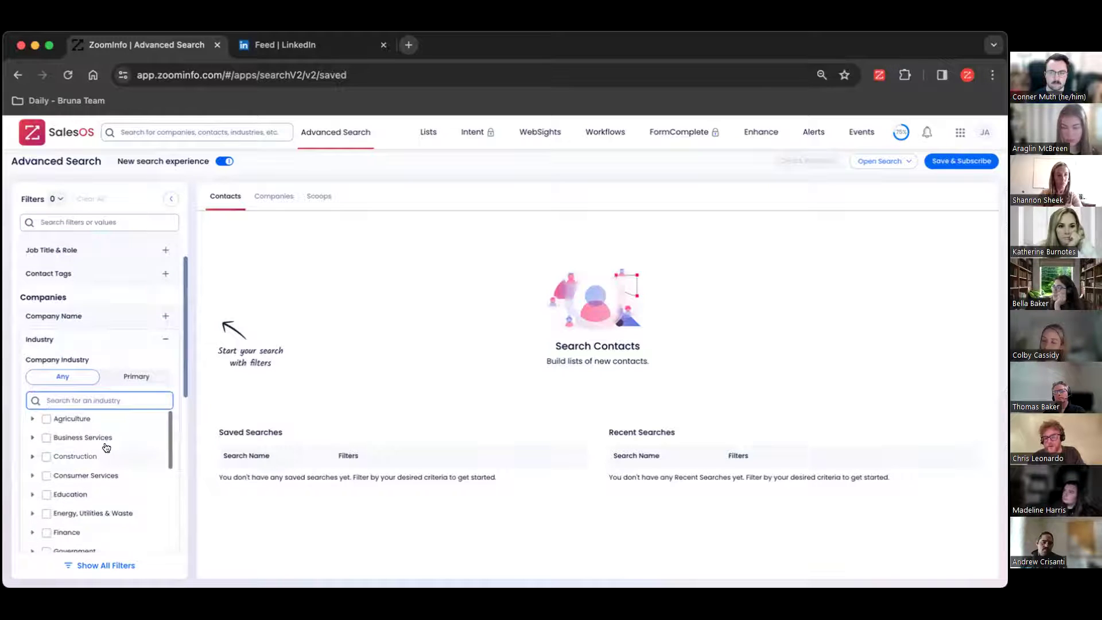
scroll(105, 443, down, 3)
click(74, 482)
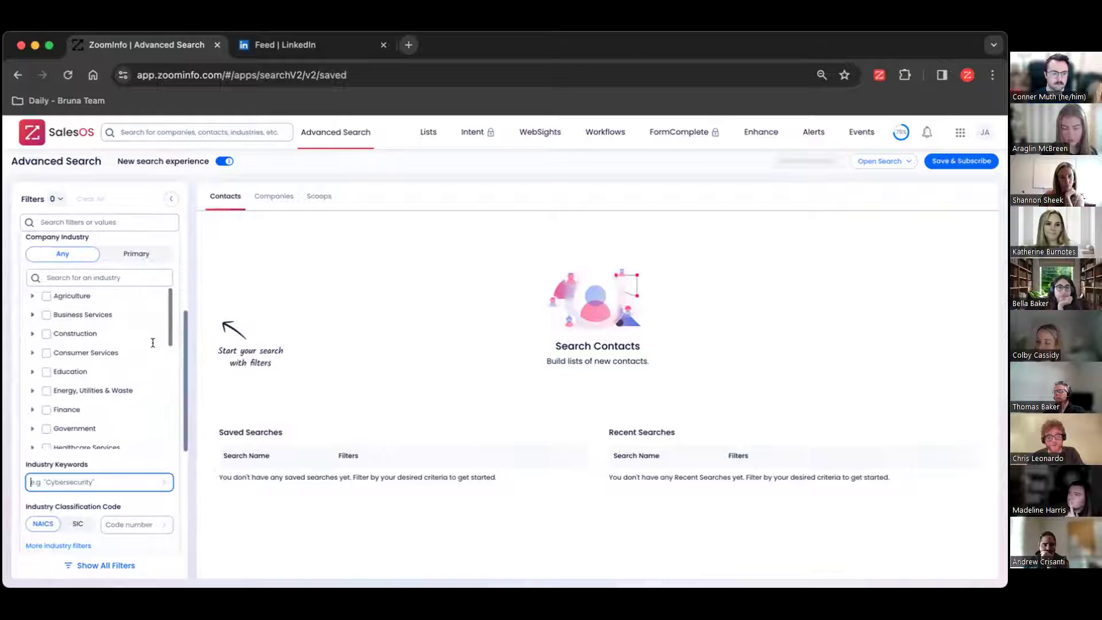
scroll(63, 402, up, 3)
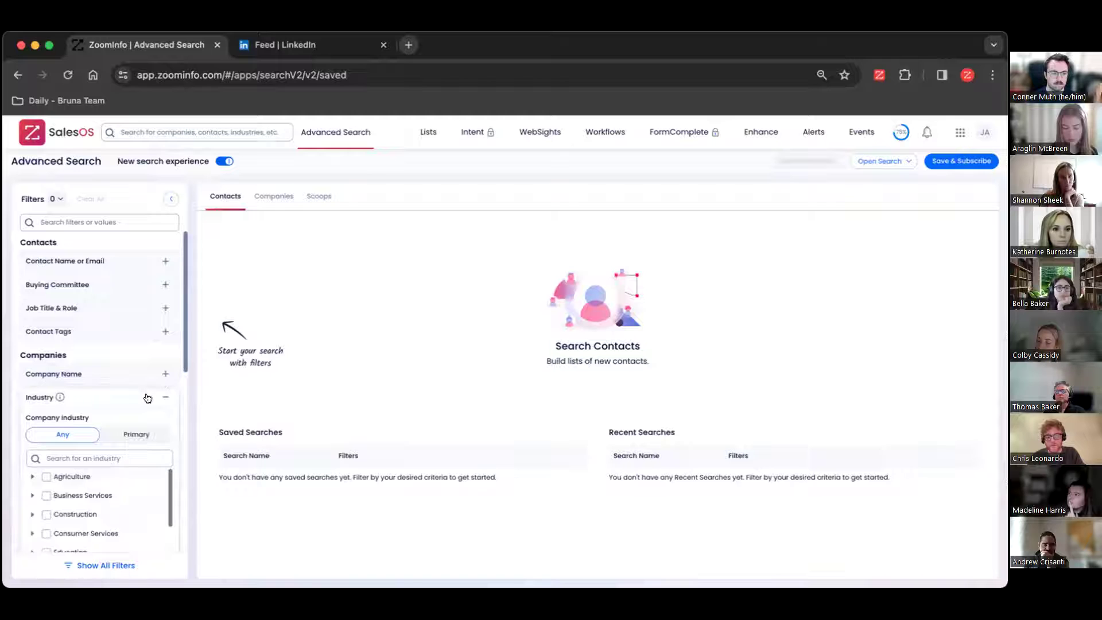
click(164, 397)
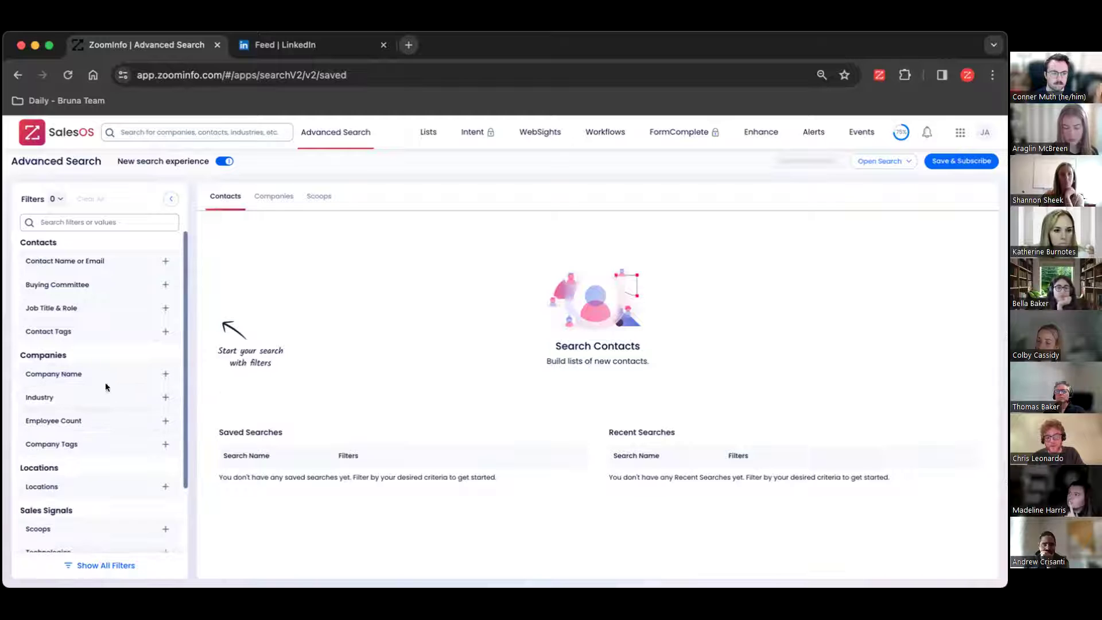
click(114, 422)
click(115, 422)
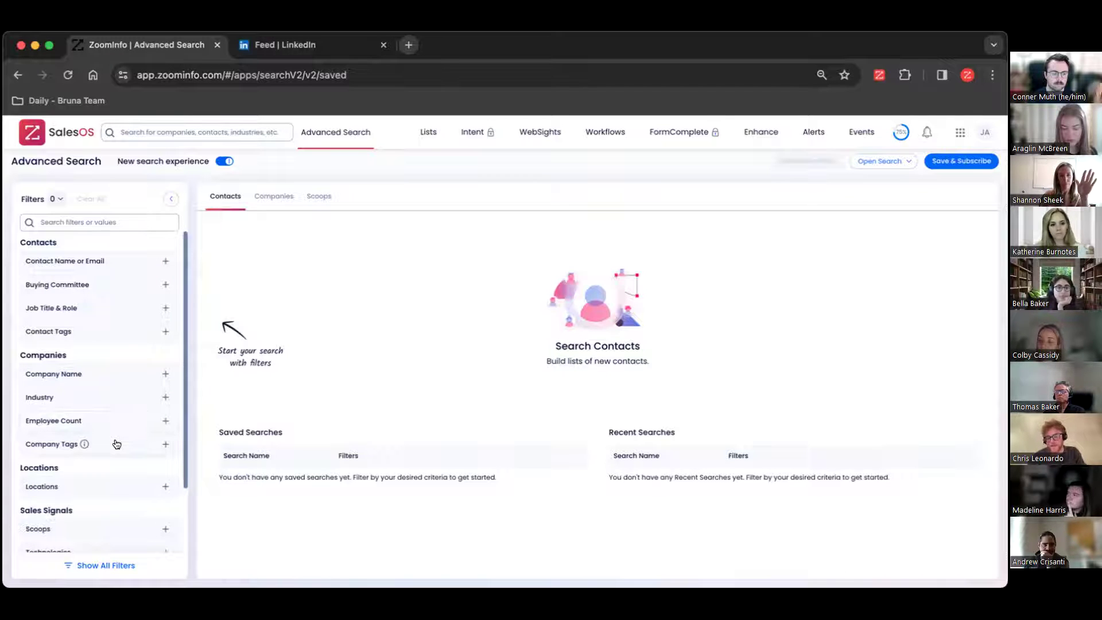
Step: Show the complete list of search filters and go to its Companies section
scroll(109, 505, down, 3)
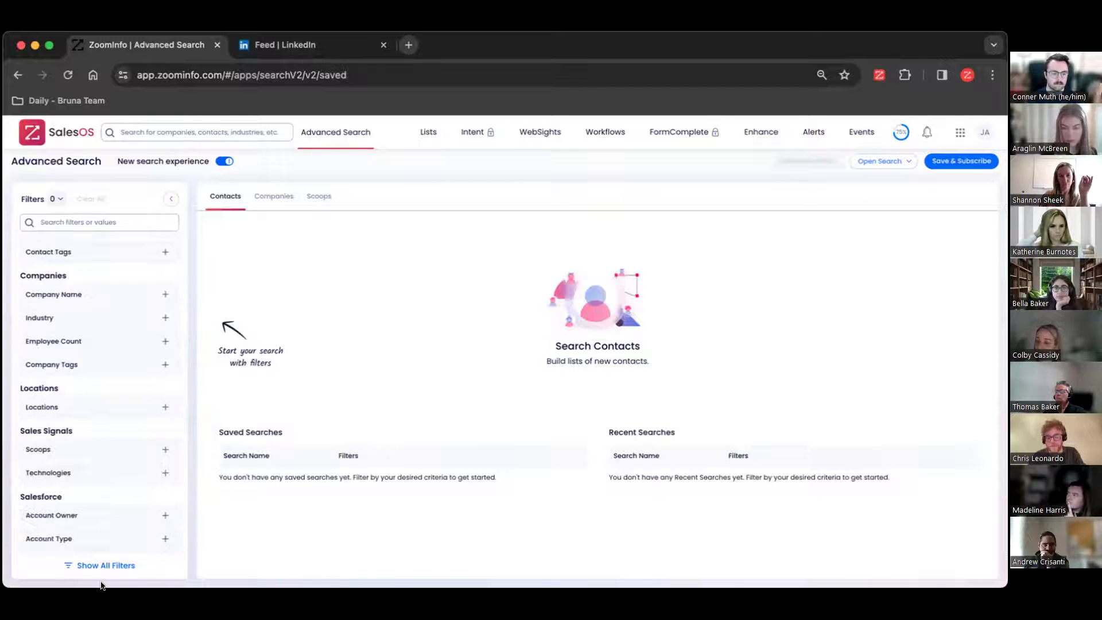
click(102, 564)
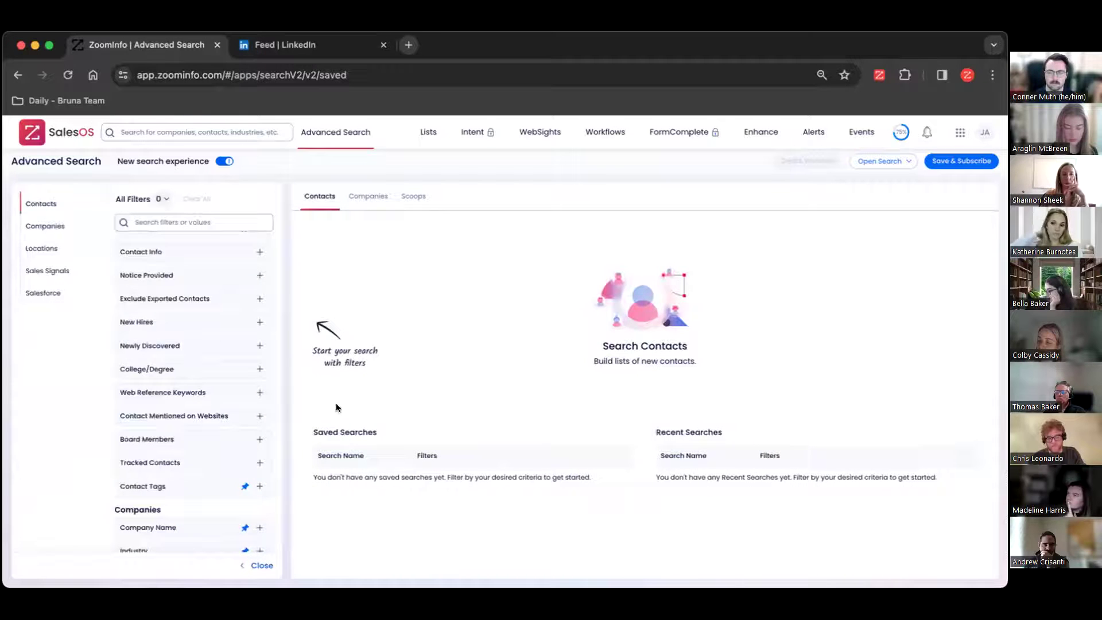
click(55, 228)
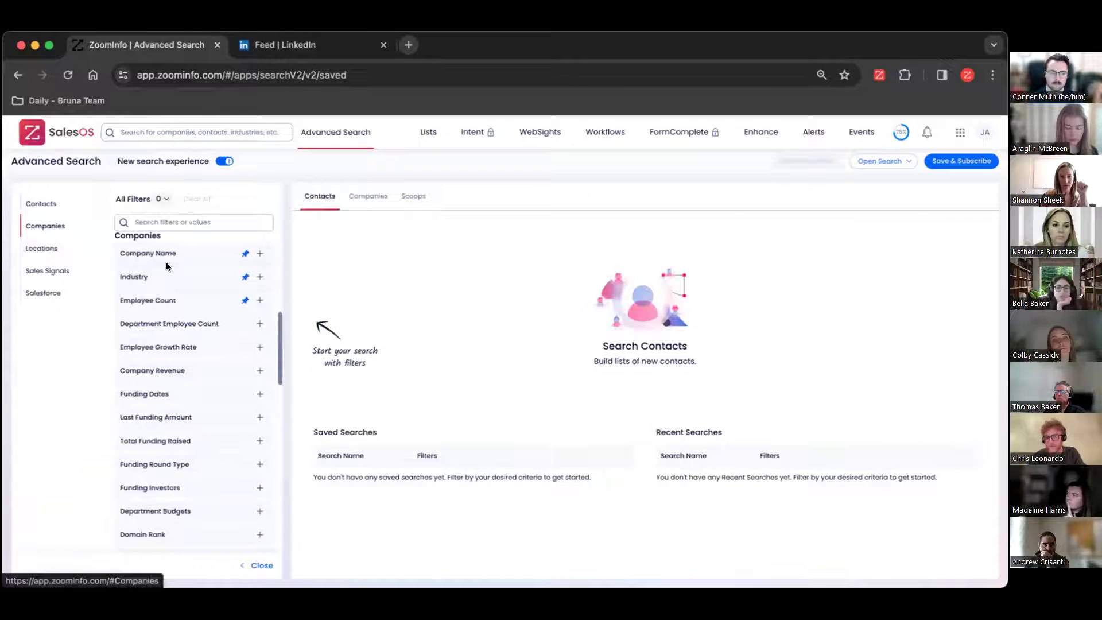
Step: Filter the search by the industry keyword "medical devices" within the company Industry filter
click(155, 278)
click(201, 310)
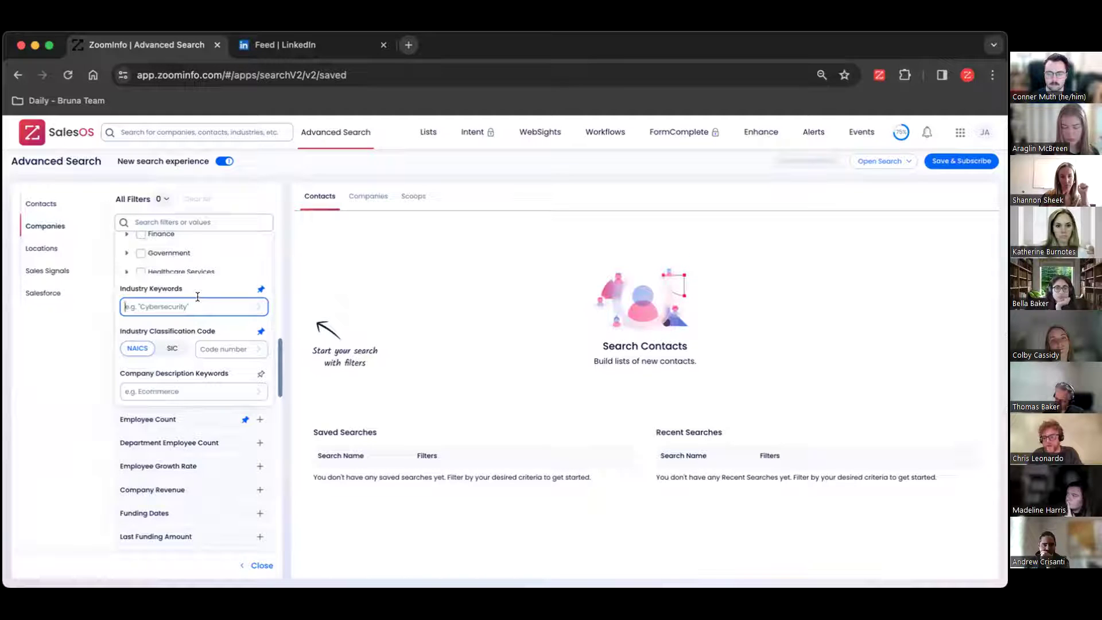
text(me)
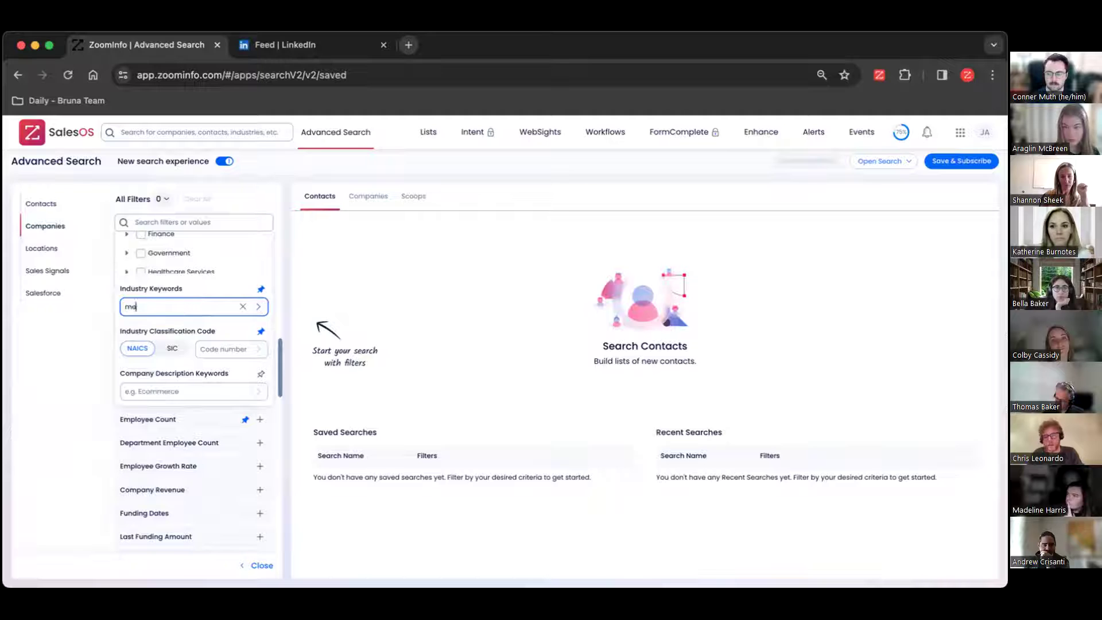
text(dical device)
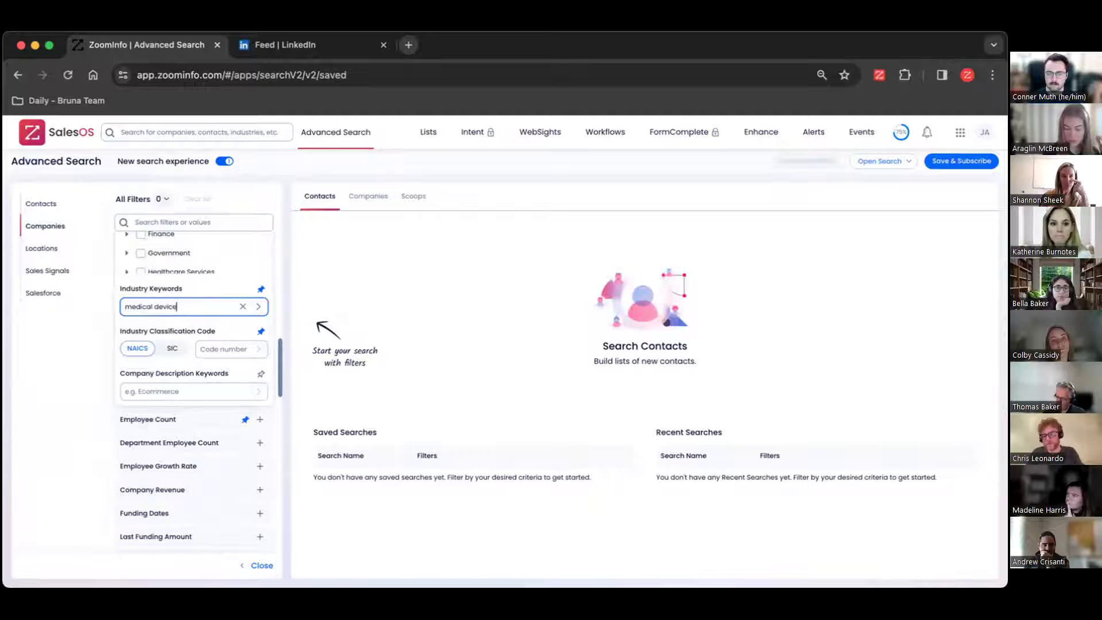
text(s)
key(Return)
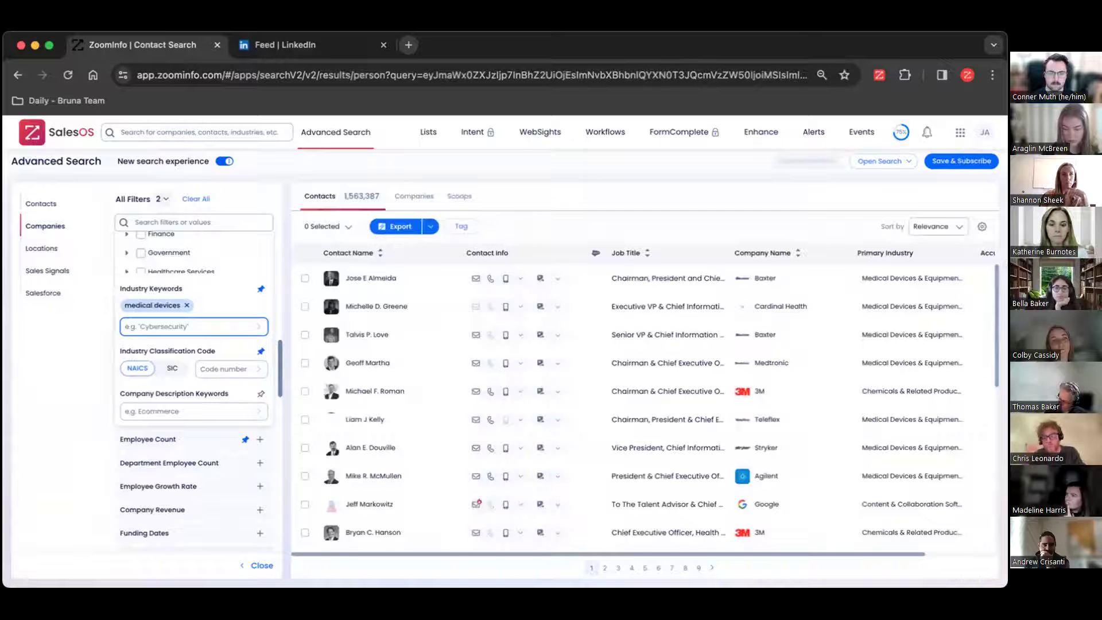
Step: Look over the company industry categories and the contact result columns, and collapse the Industry filter
scroll(158, 258, up, 4)
click(165, 308)
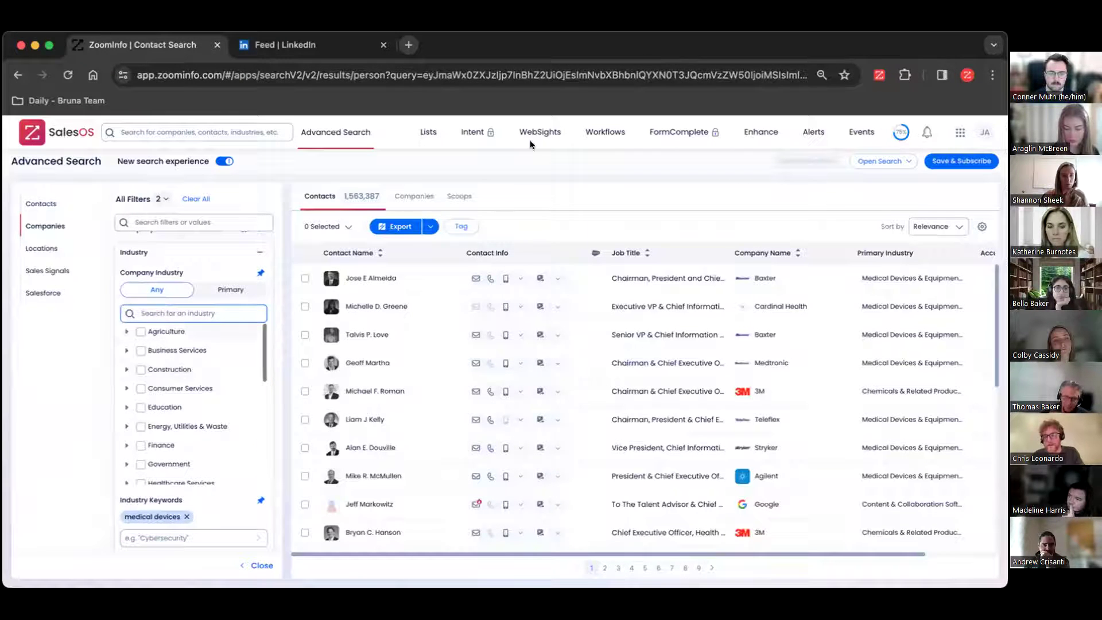
scroll(596, 335, right, 3)
scroll(598, 337, left, 3)
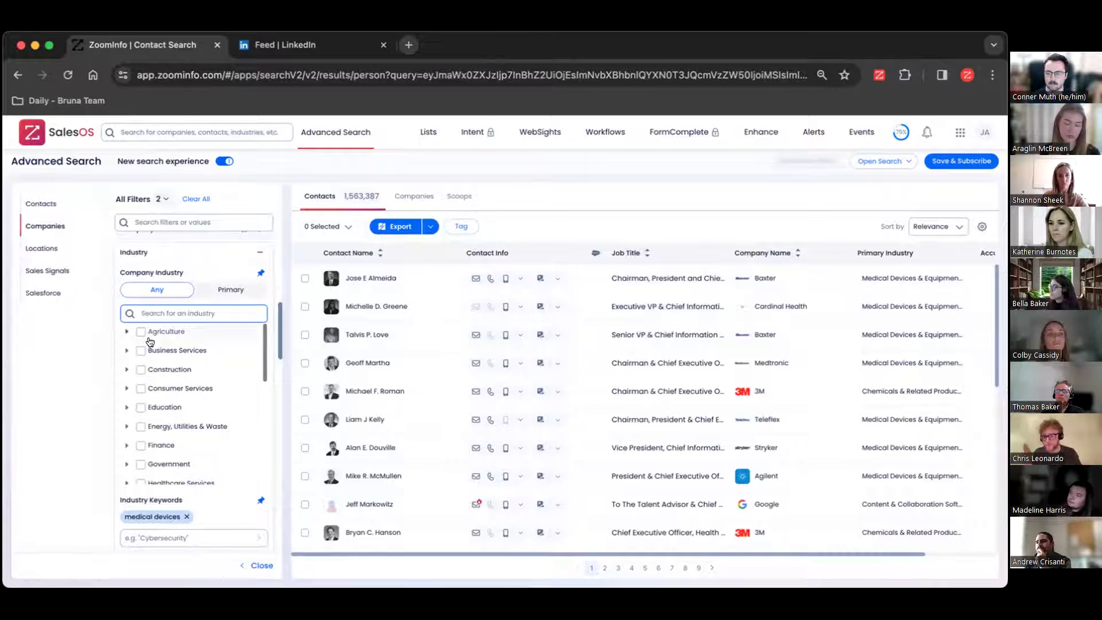
scroll(219, 362, up, 3)
click(260, 350)
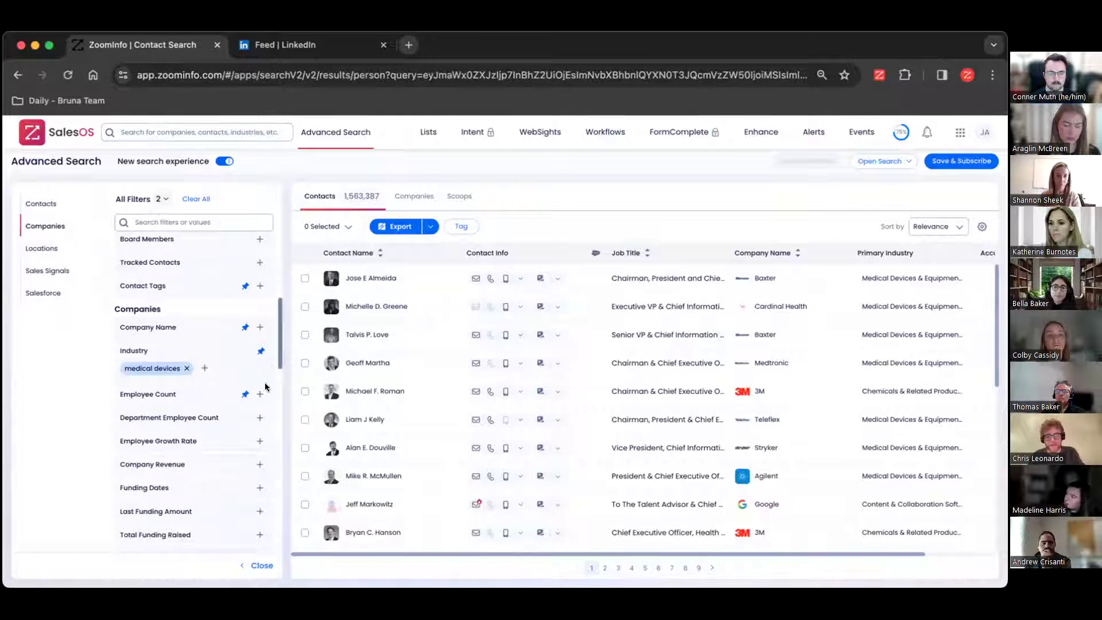
Step: Compare the complete filter list with the shorter list of pinned filters, and return to the complete one
scroll(192, 402, down, 1)
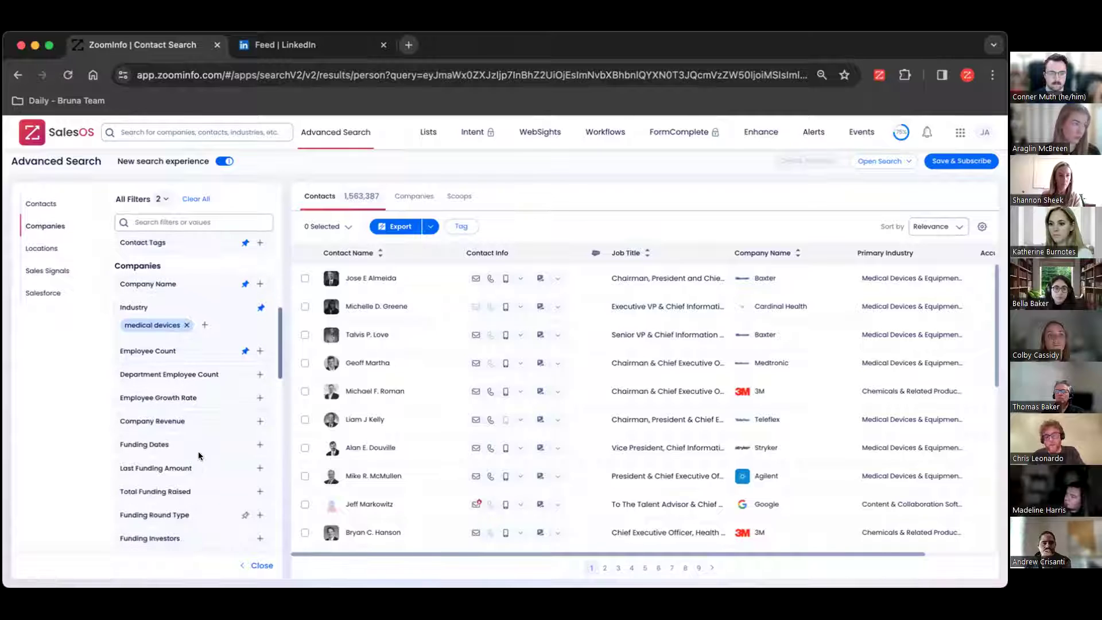
click(258, 567)
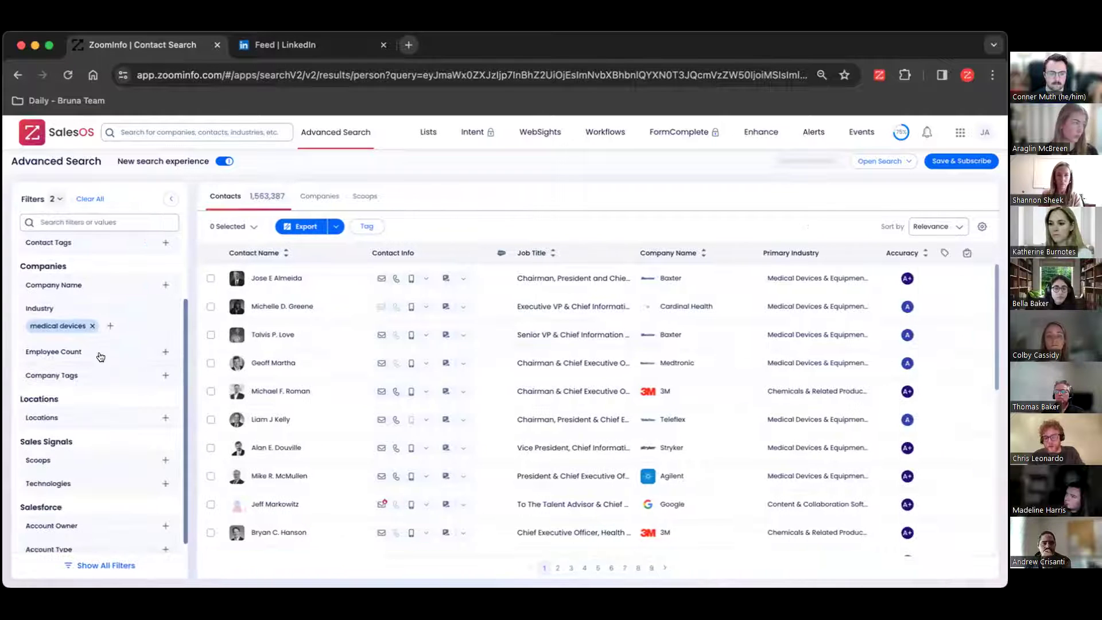
click(85, 565)
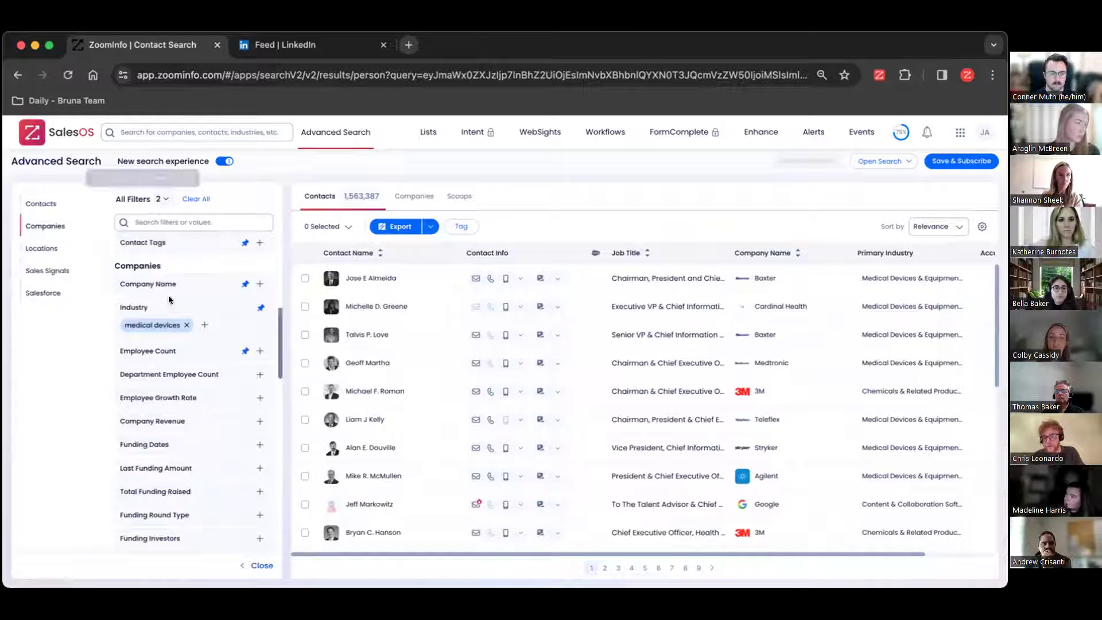
Step: Examine the options of the Department Employee Count and Employee Growth Rate filters
click(200, 375)
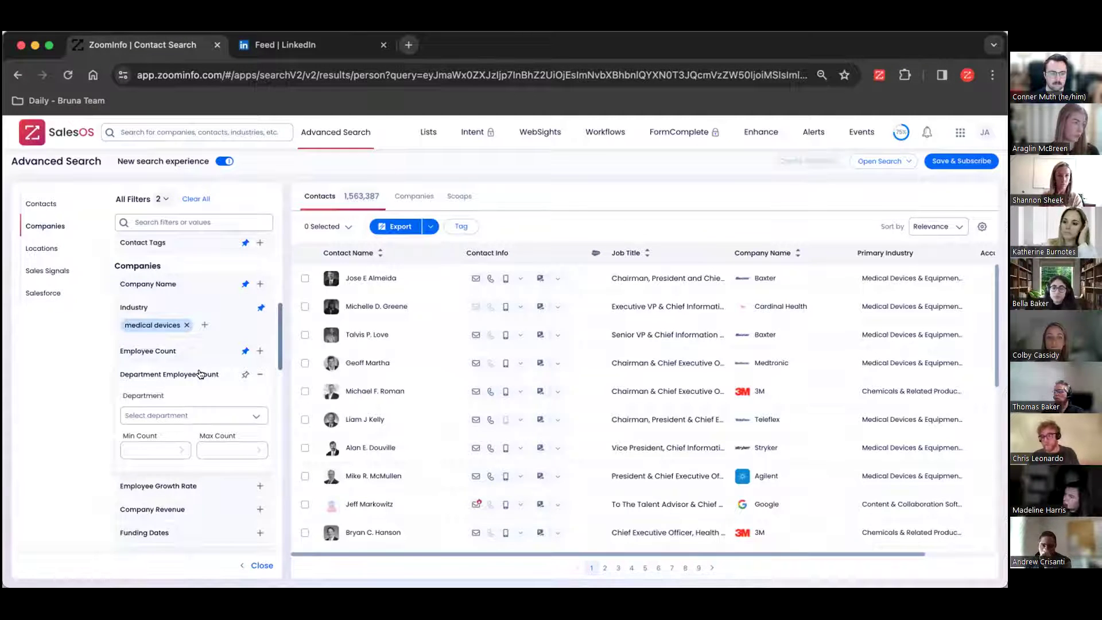
click(200, 374)
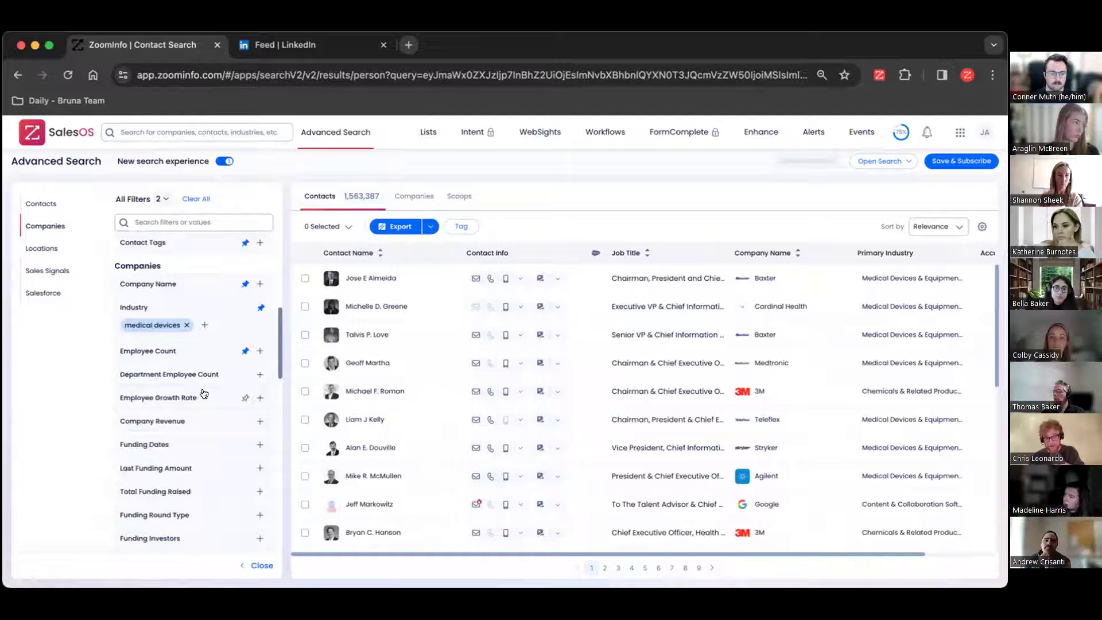
click(211, 396)
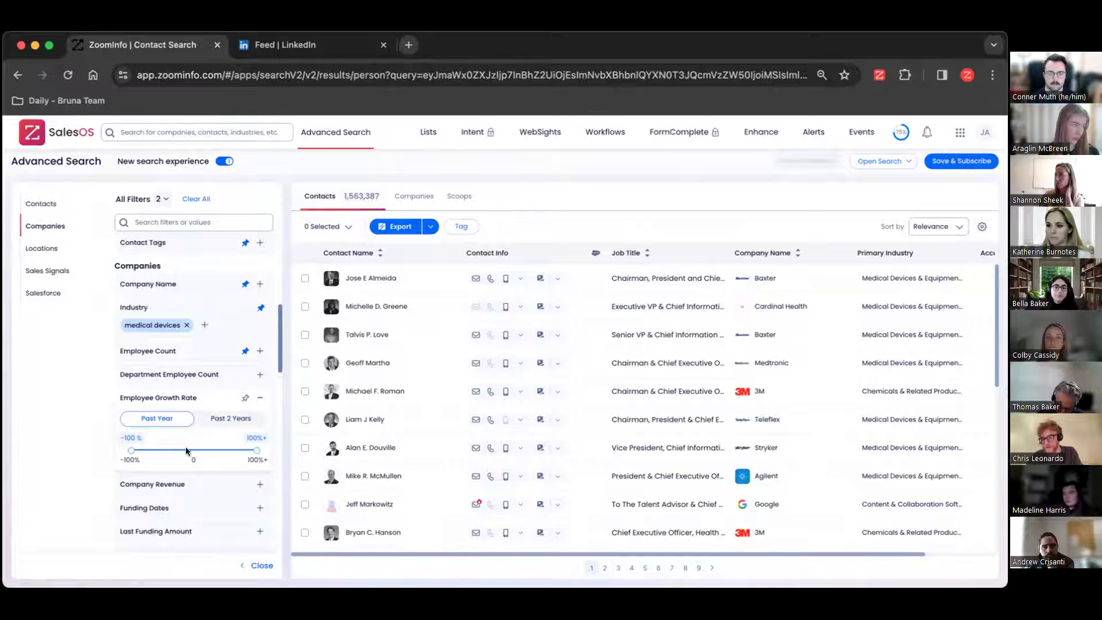
Step: Examine the Funding Dates filter's options and the other company filters from Industry through Company Tags
scroll(185, 446, down, 2)
scroll(189, 447, down, 5)
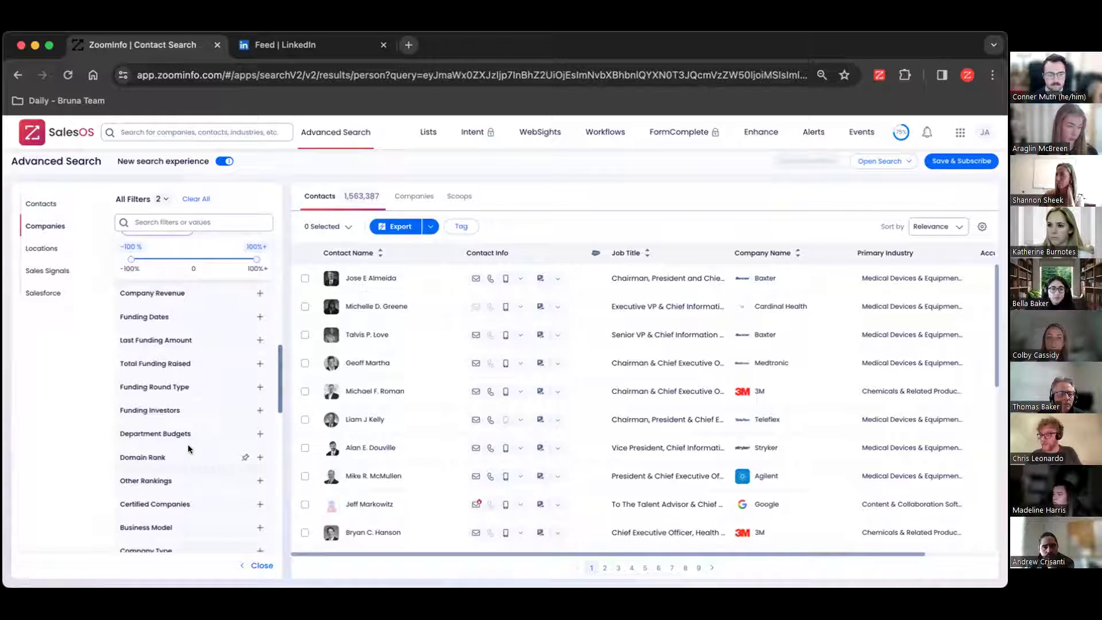
scroll(189, 449, down, 1)
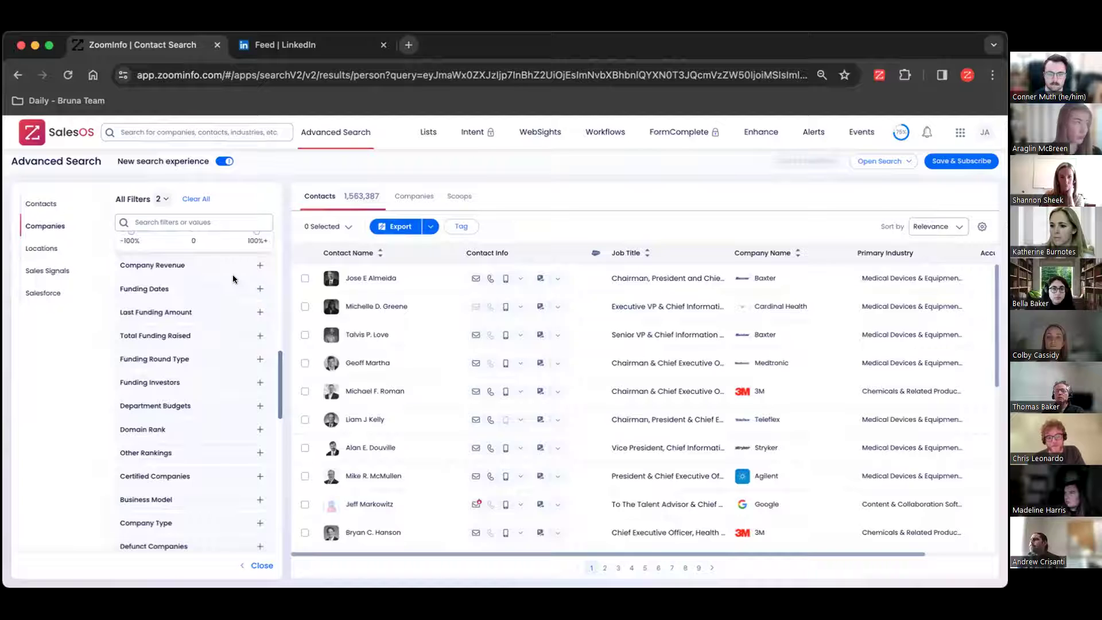
click(196, 292)
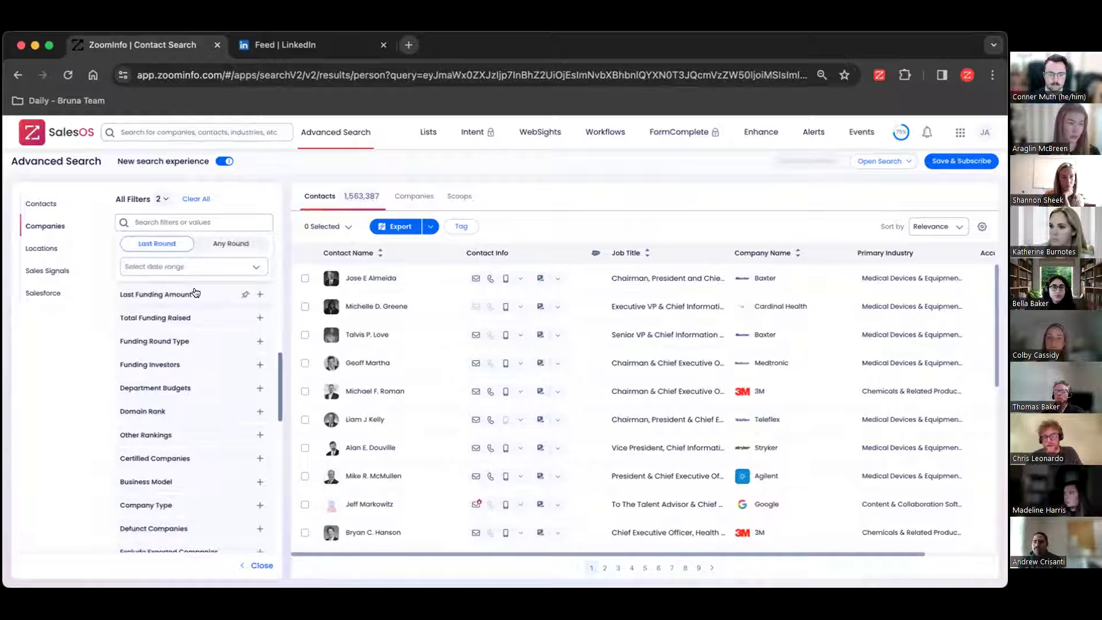
scroll(195, 292, up, 1)
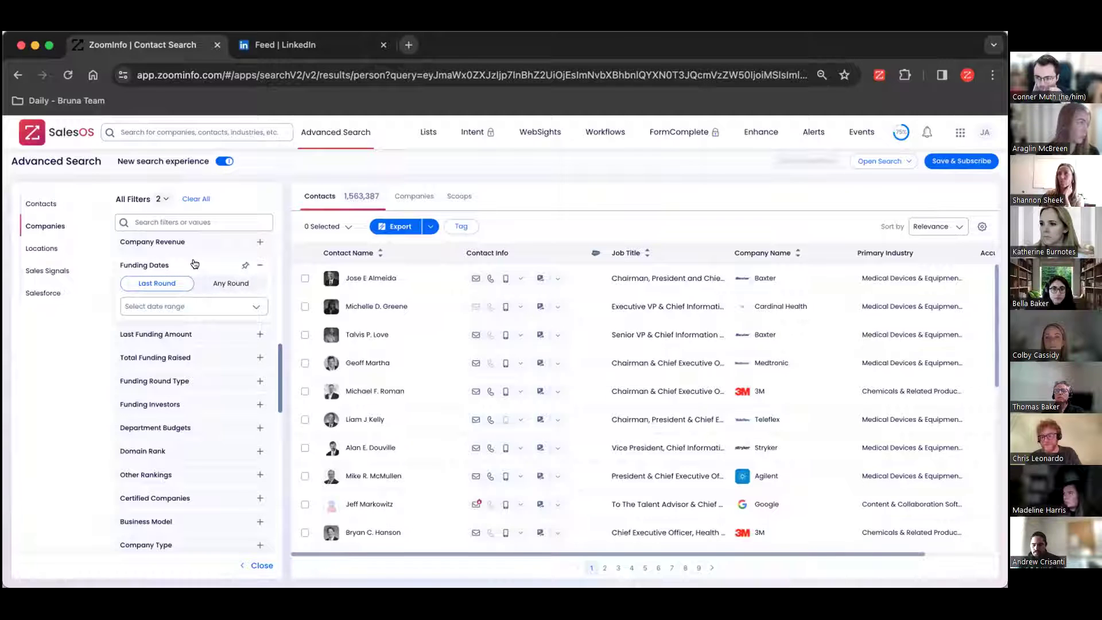
scroll(195, 264, up, 8)
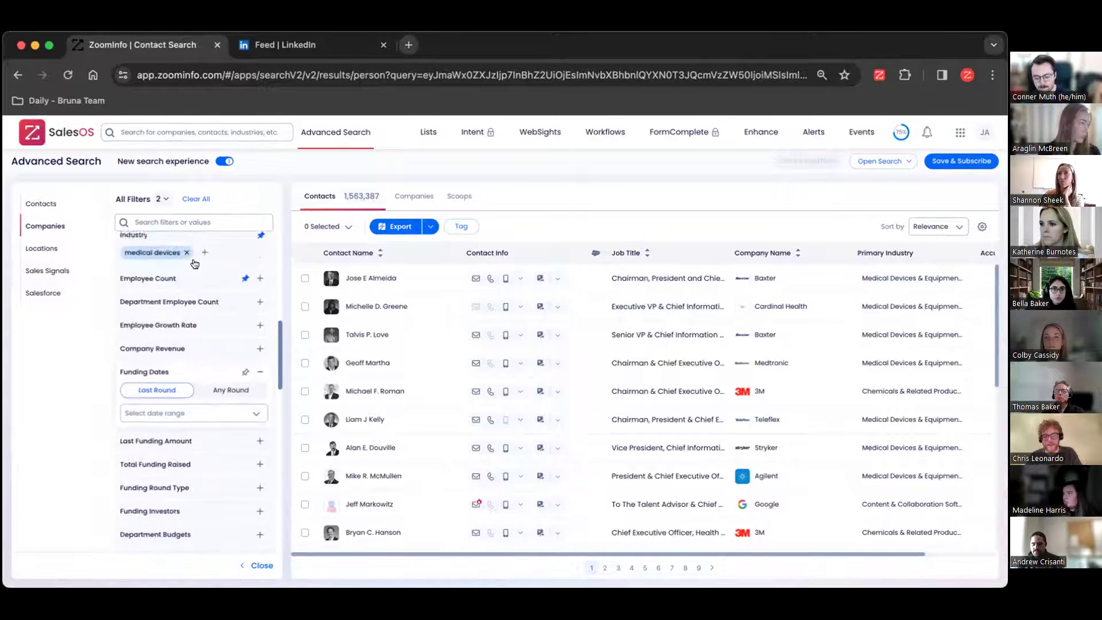
scroll(195, 264, down, 3)
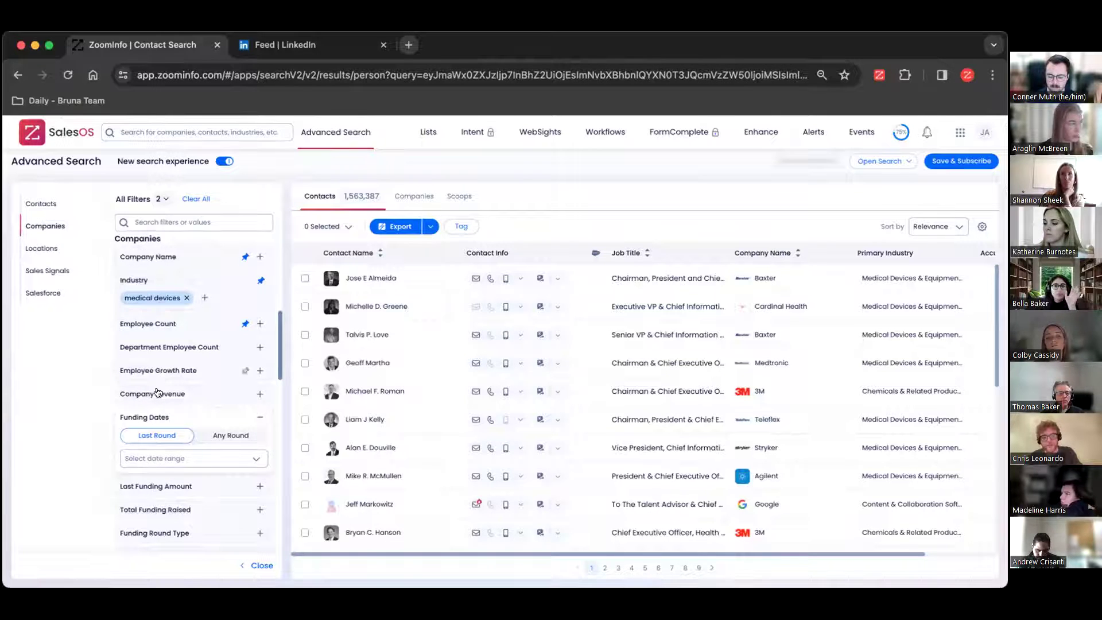
scroll(193, 415, down, 2)
scroll(194, 415, down, 8)
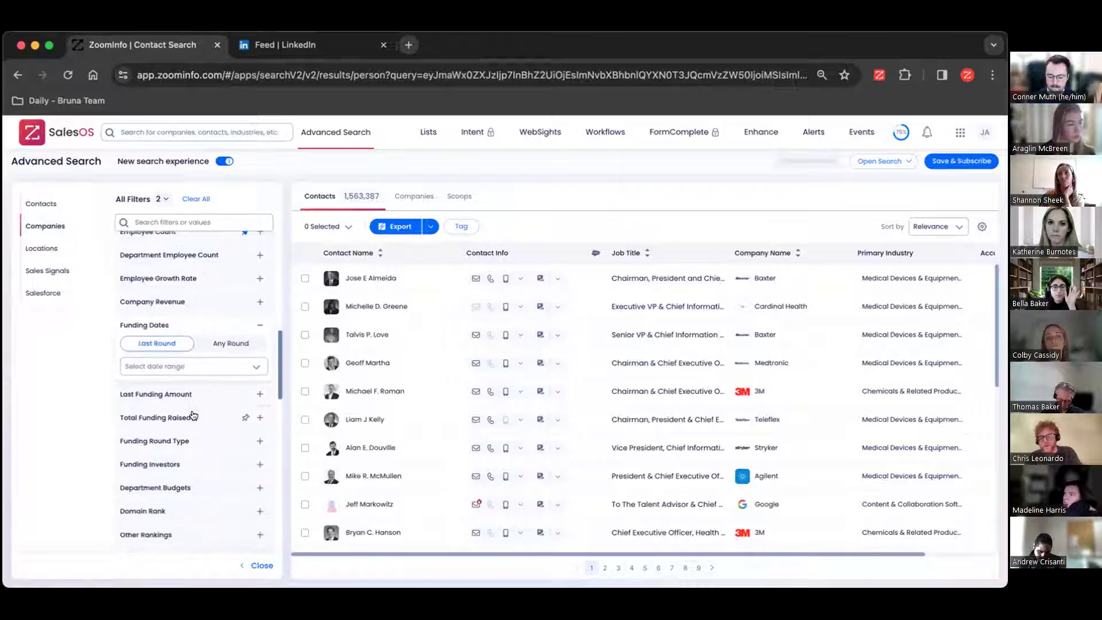
scroll(194, 414, down, 3)
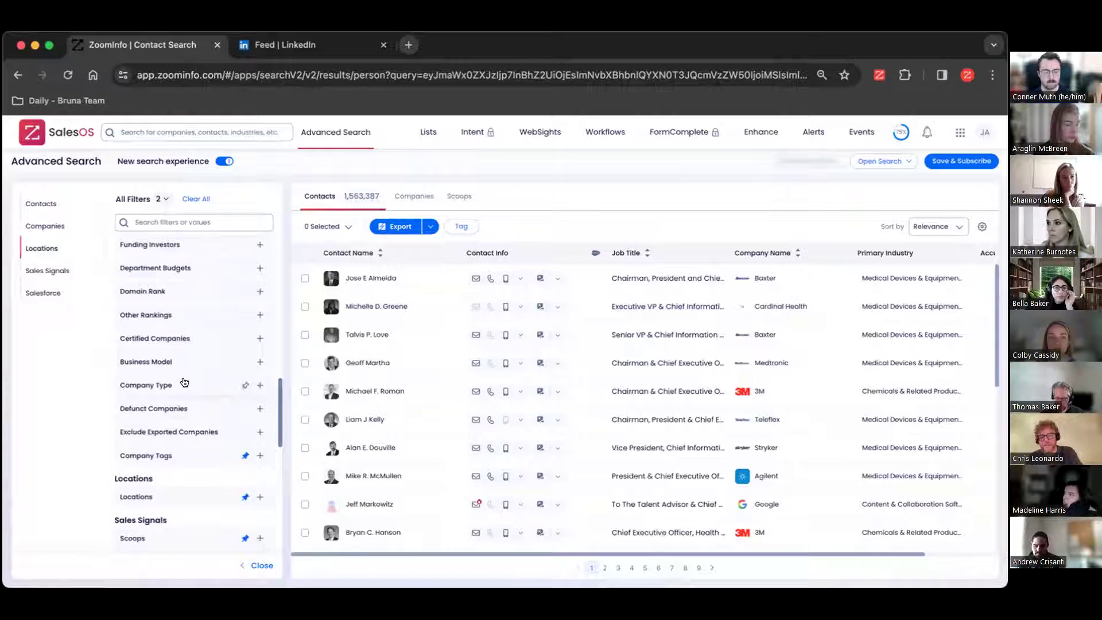
Step: Examine the options of the Company Type and Business Model filters and collapse both again
click(184, 383)
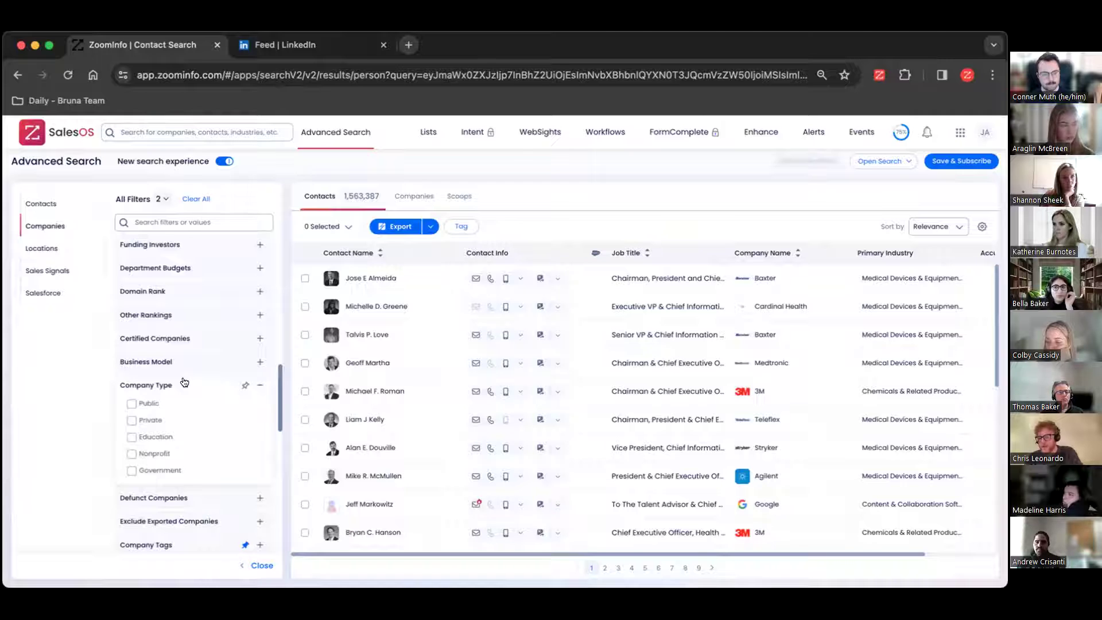
click(189, 382)
click(193, 362)
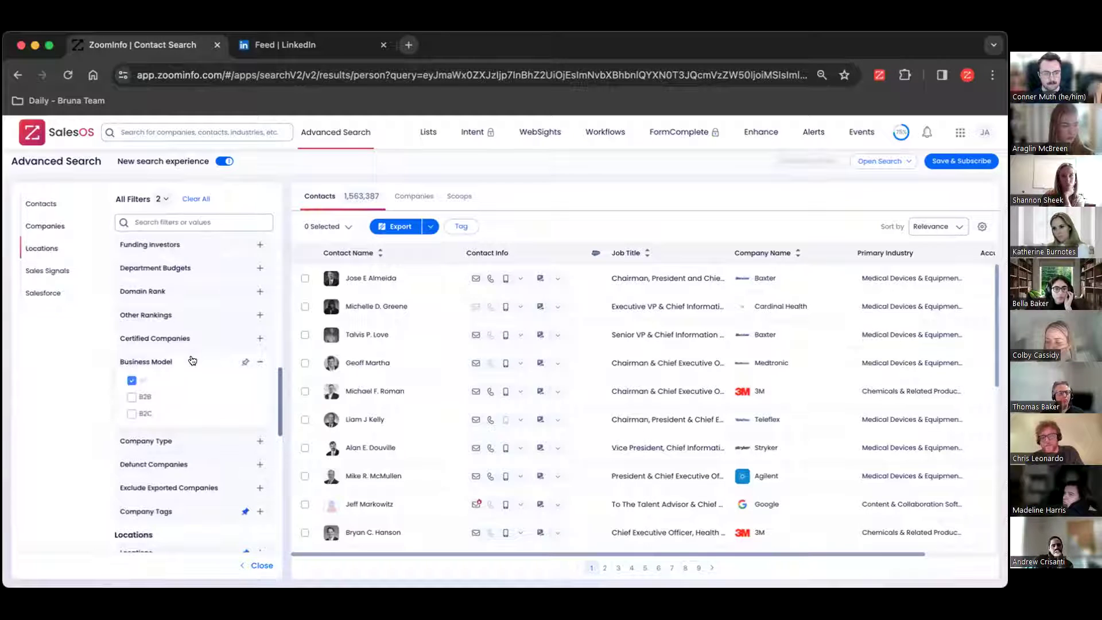
click(192, 362)
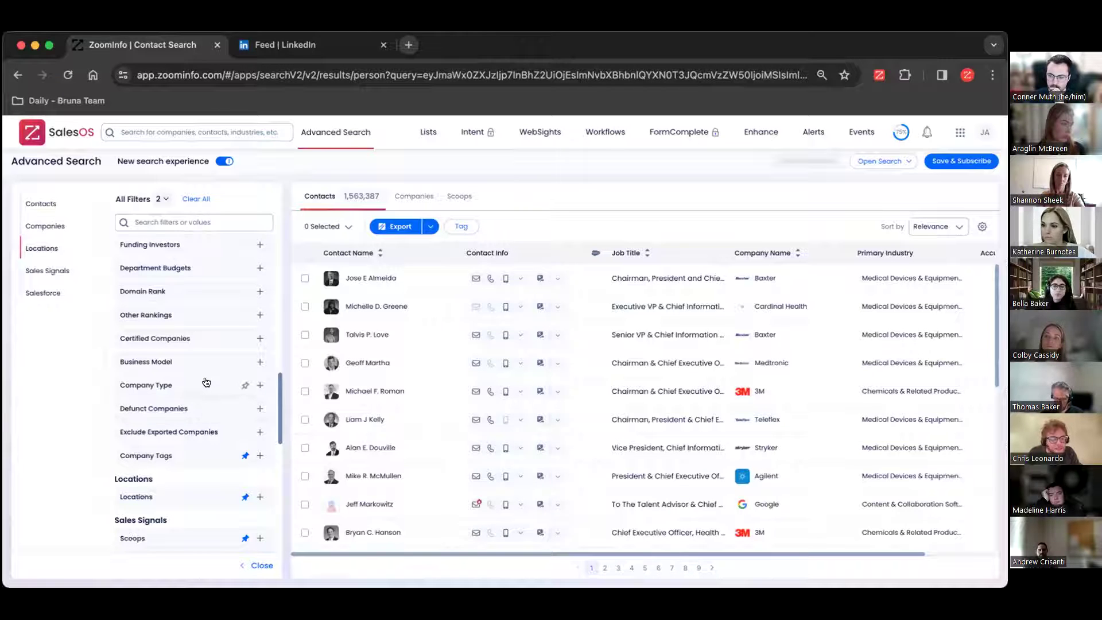
Step: Look back over the company filters from Defunct Companies up to Company Name and Industry
mouse_move(196, 339)
scroll(196, 340, up, 5)
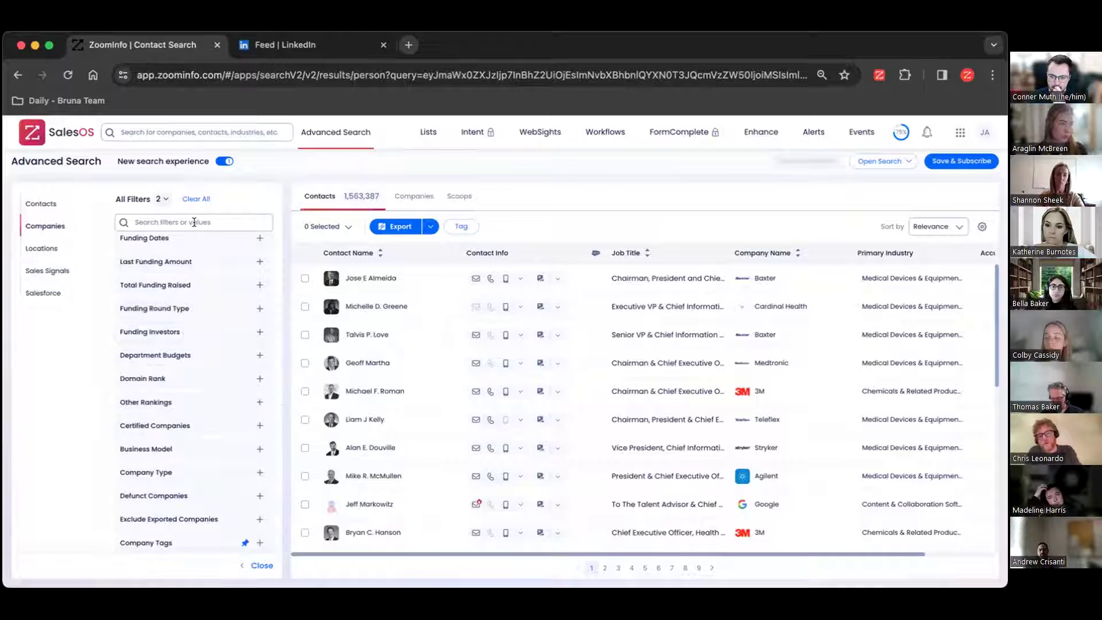
scroll(204, 241, up, 2)
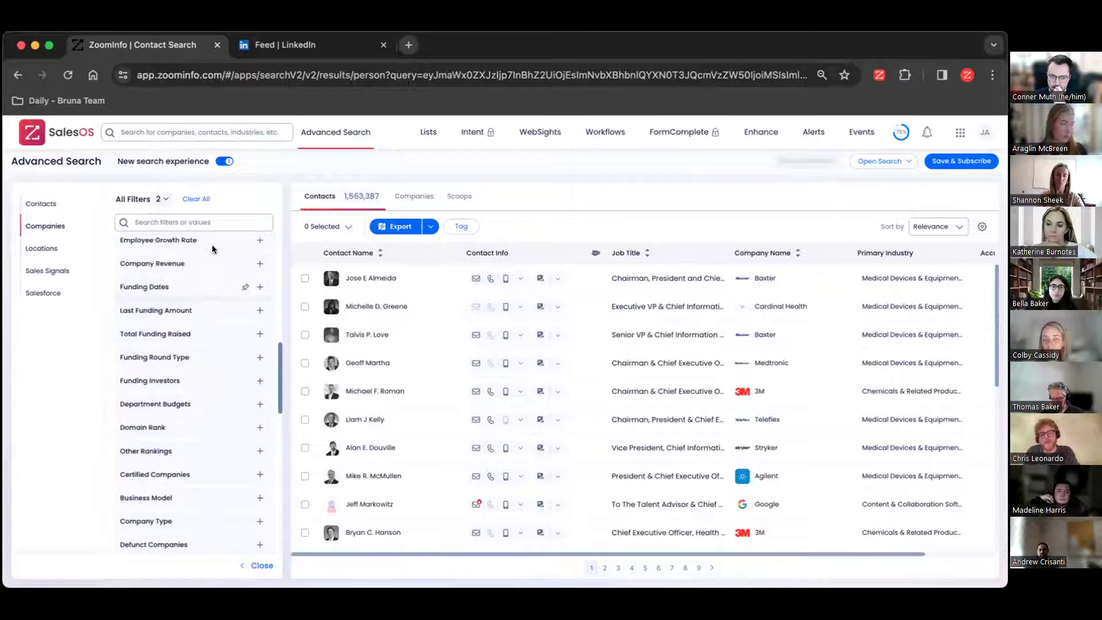
scroll(208, 294, down, 2)
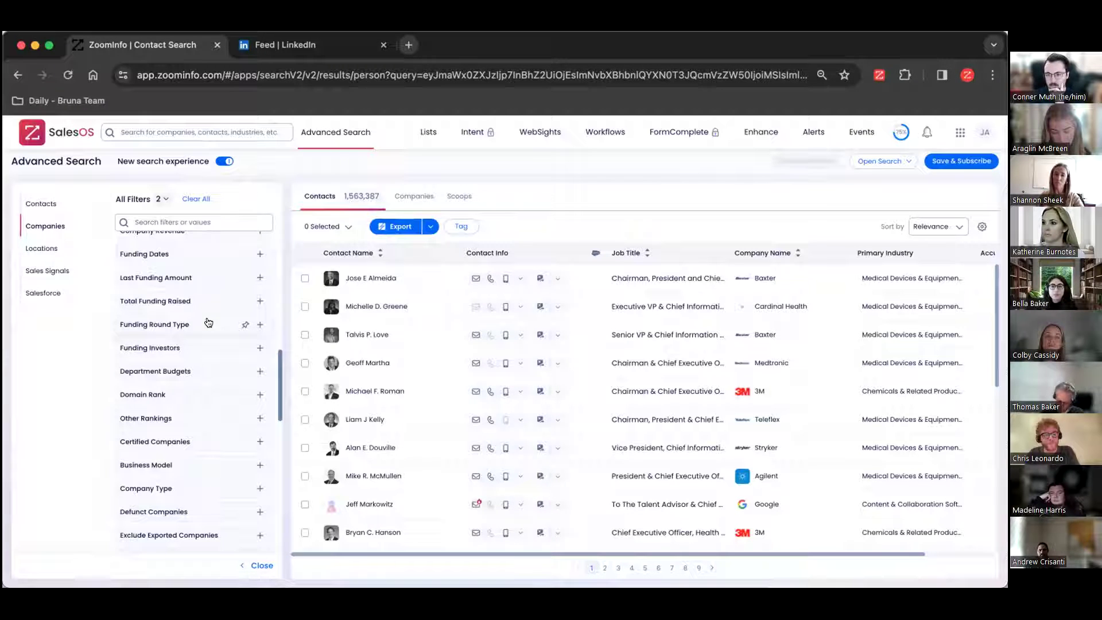
scroll(195, 322, up, 10)
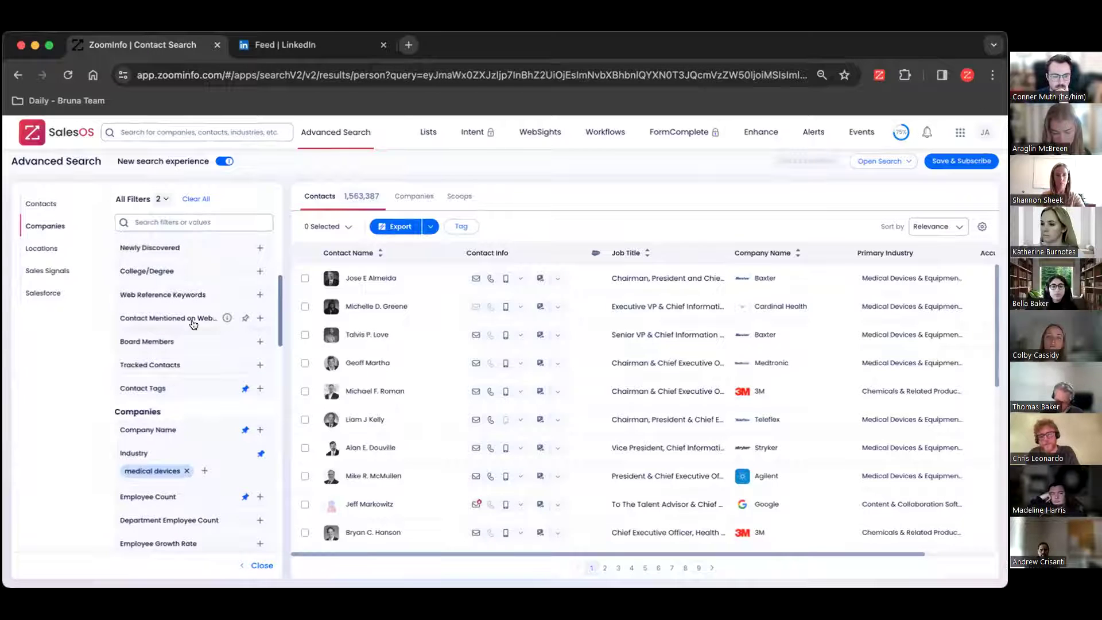
scroll(194, 325, down, 3)
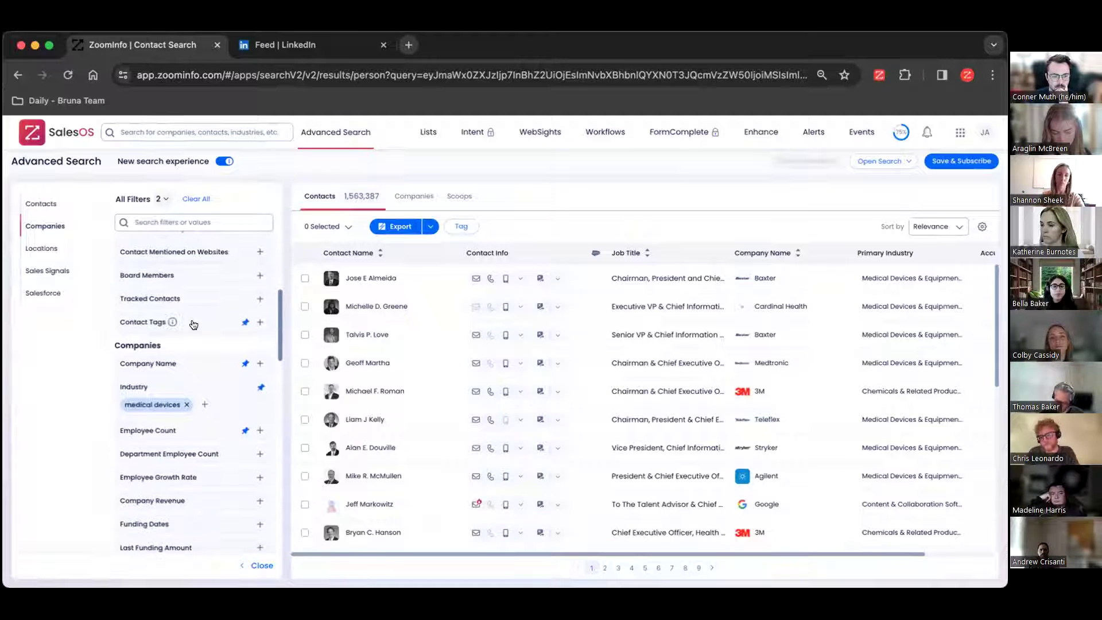
scroll(193, 325, down, 3)
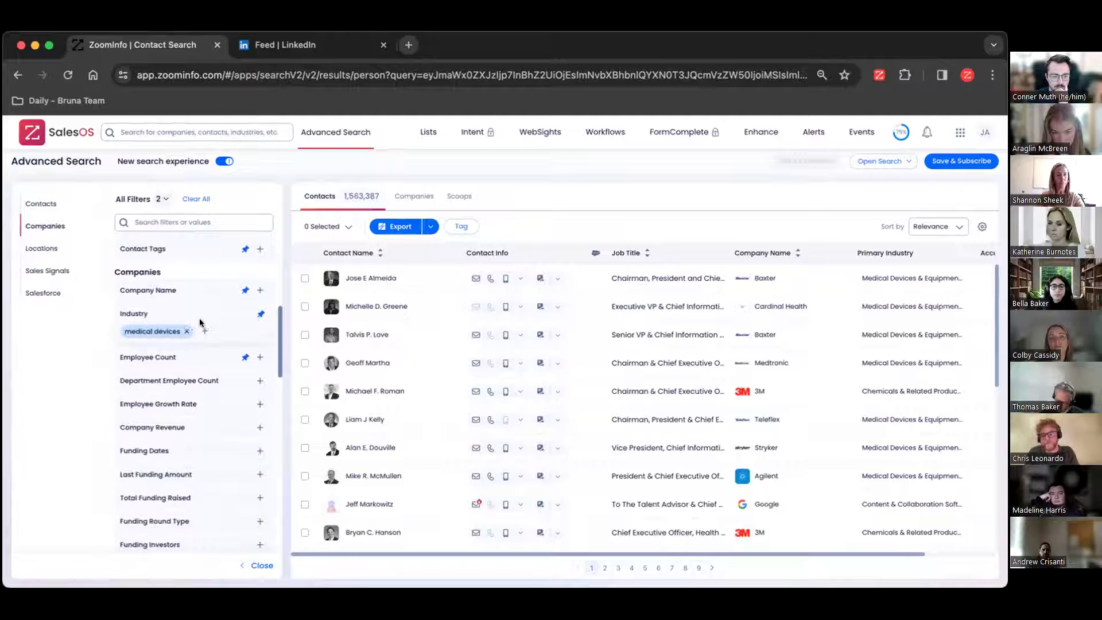
Step: Filter the contacts by location to the US state of New York and collapse the Locations filter
click(46, 247)
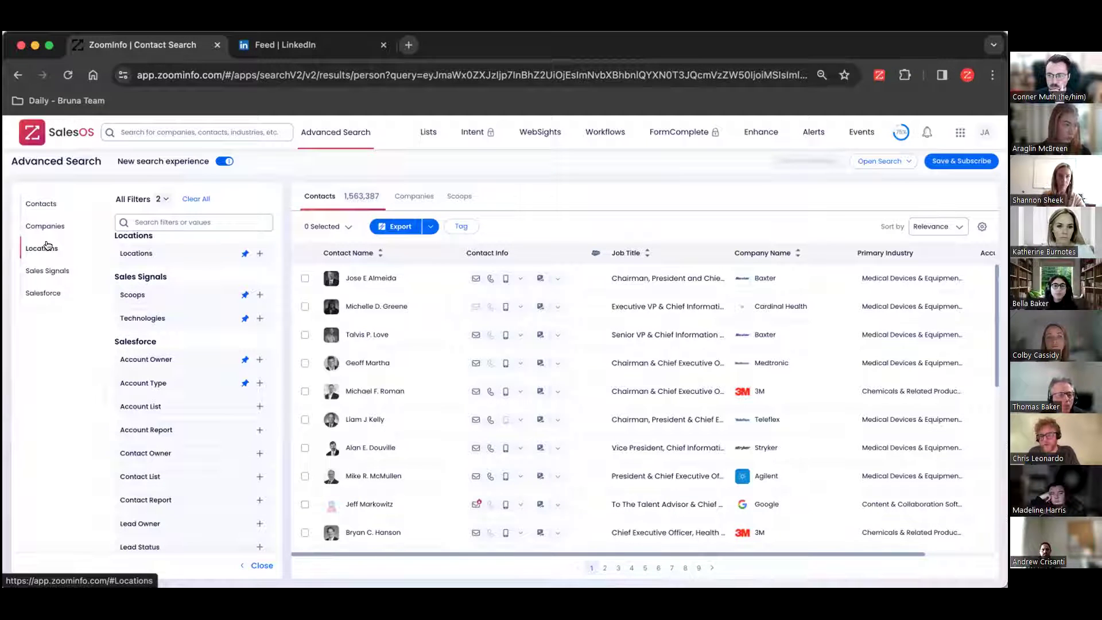
click(209, 255)
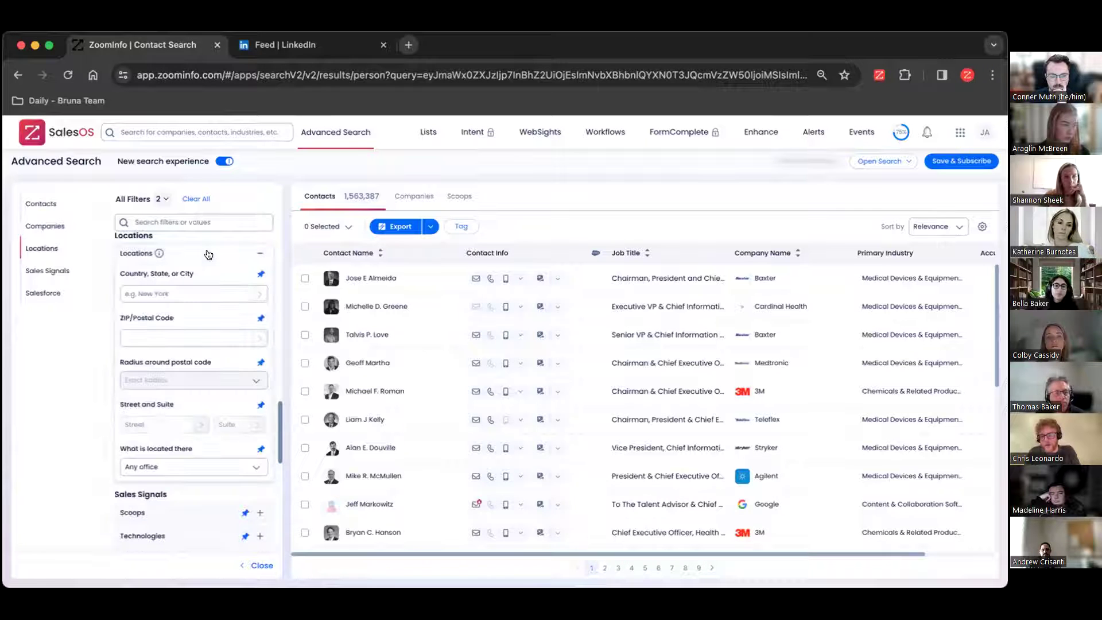
click(194, 293)
text(n)
key(BackSpace)
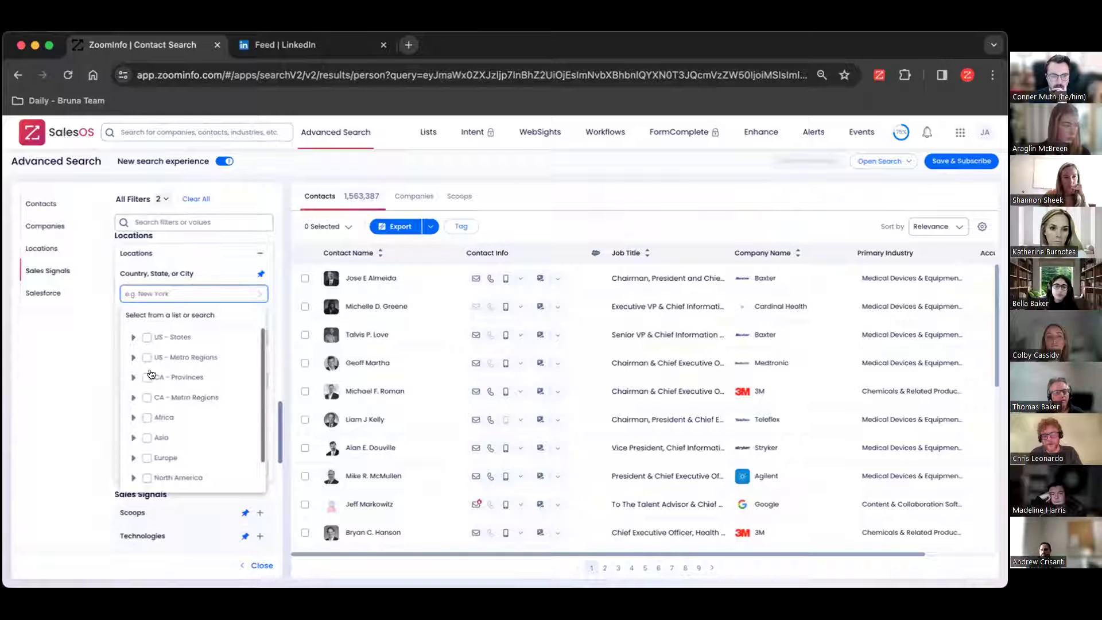
text(new)
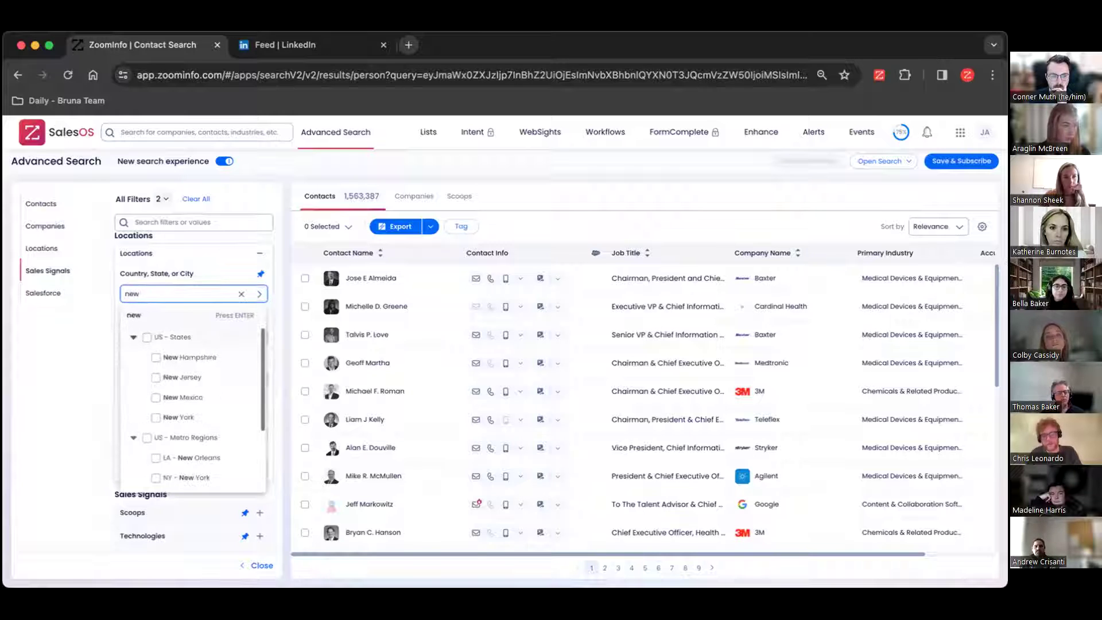
text( york)
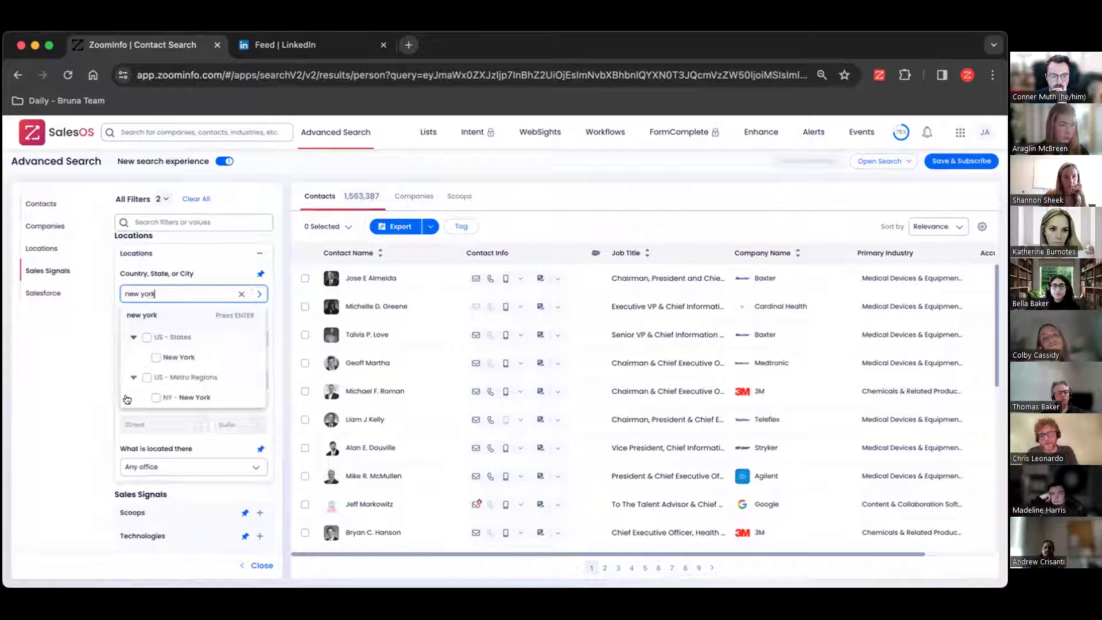
click(155, 357)
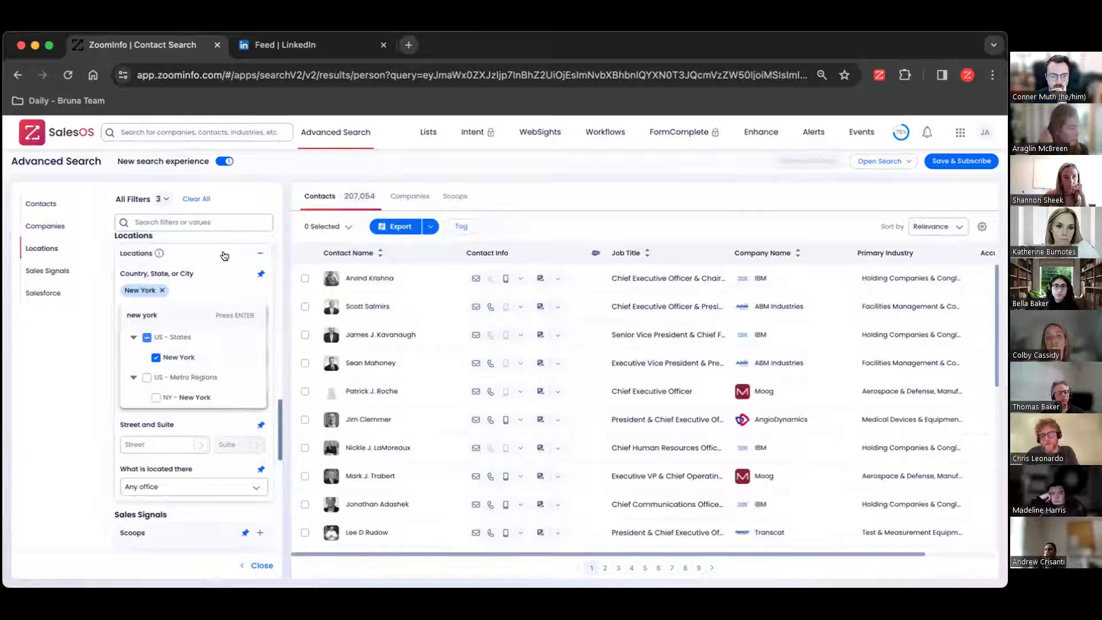
click(220, 255)
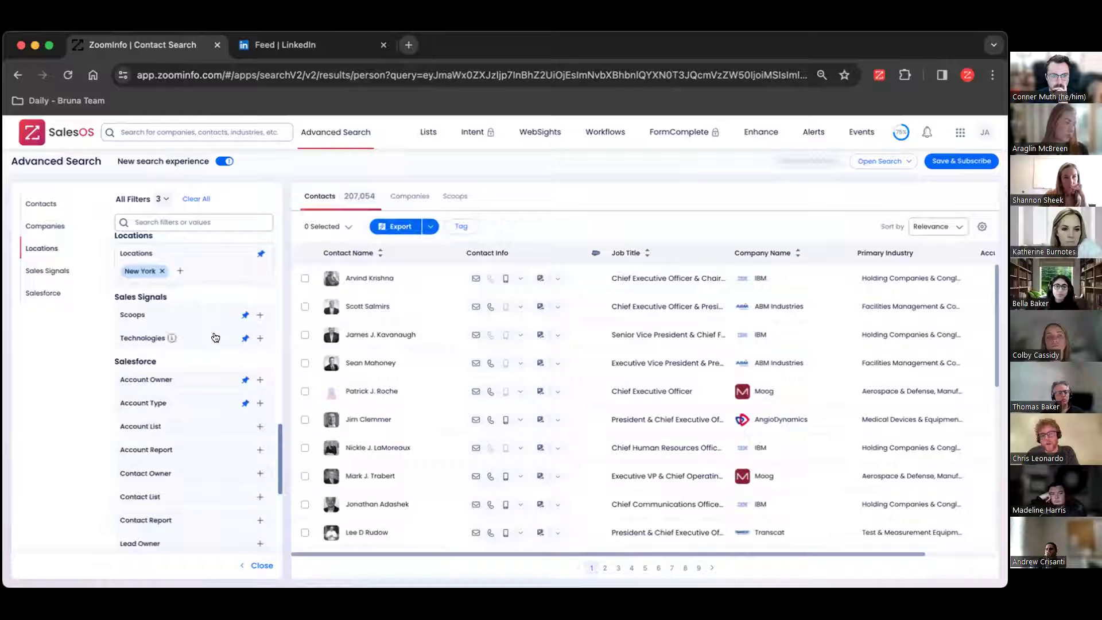
Step: Limit the New York location filter to the contact's office and check the list of active filters
click(195, 254)
scroll(221, 312, down, 1)
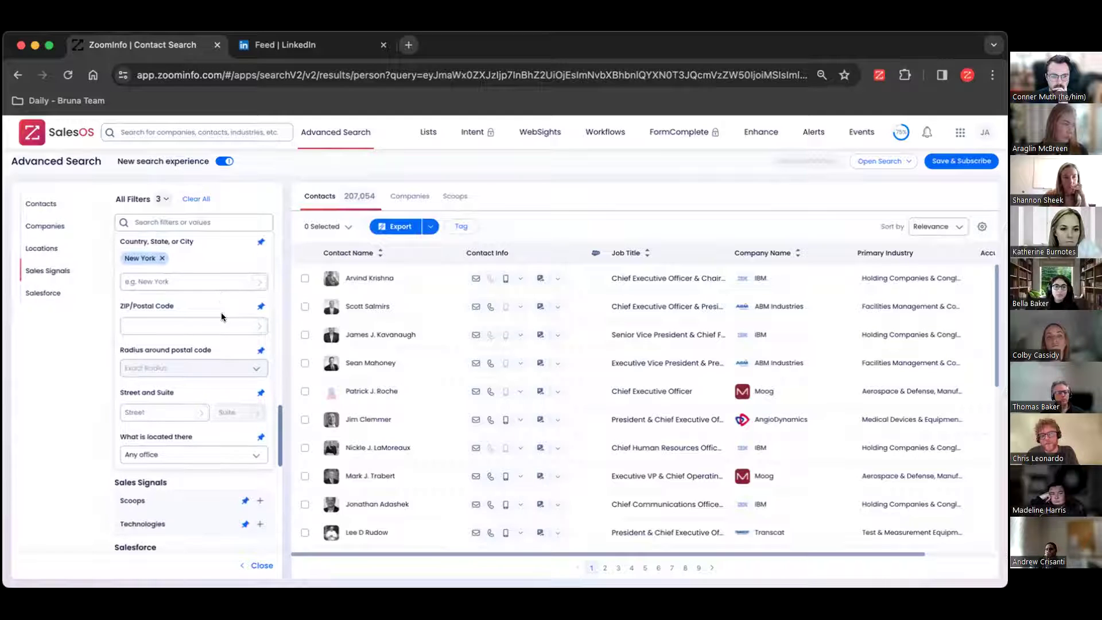
click(223, 453)
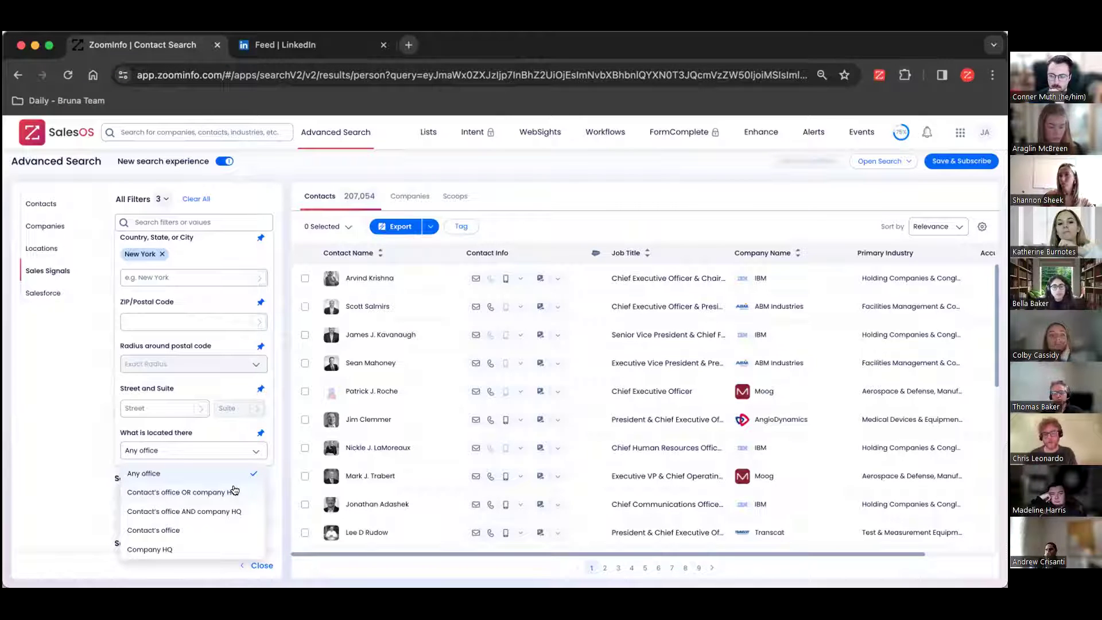
click(216, 530)
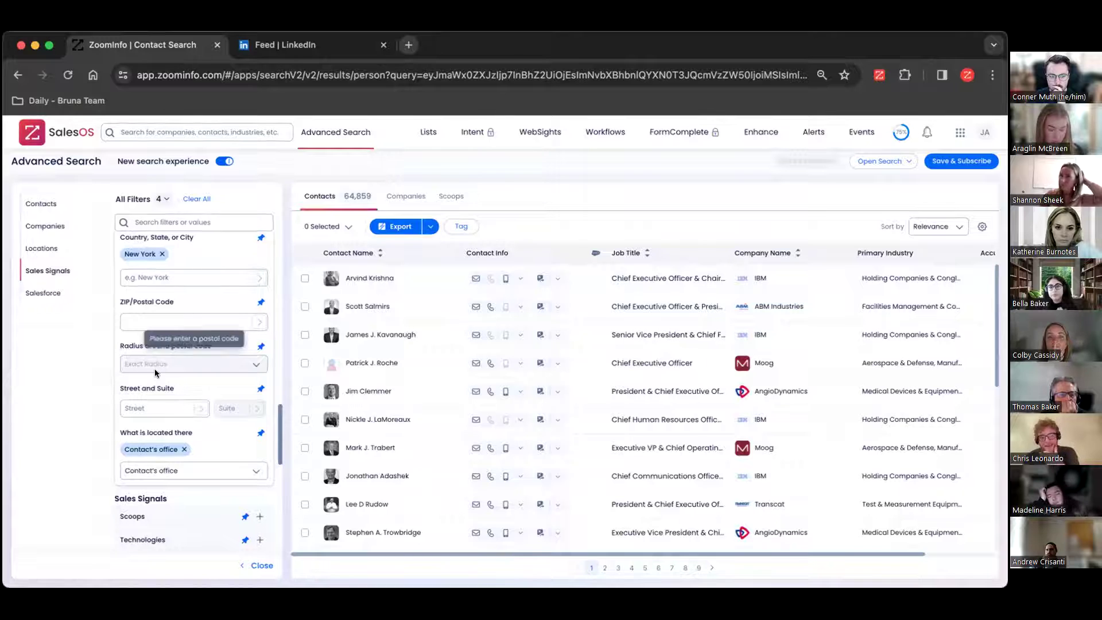
click(163, 199)
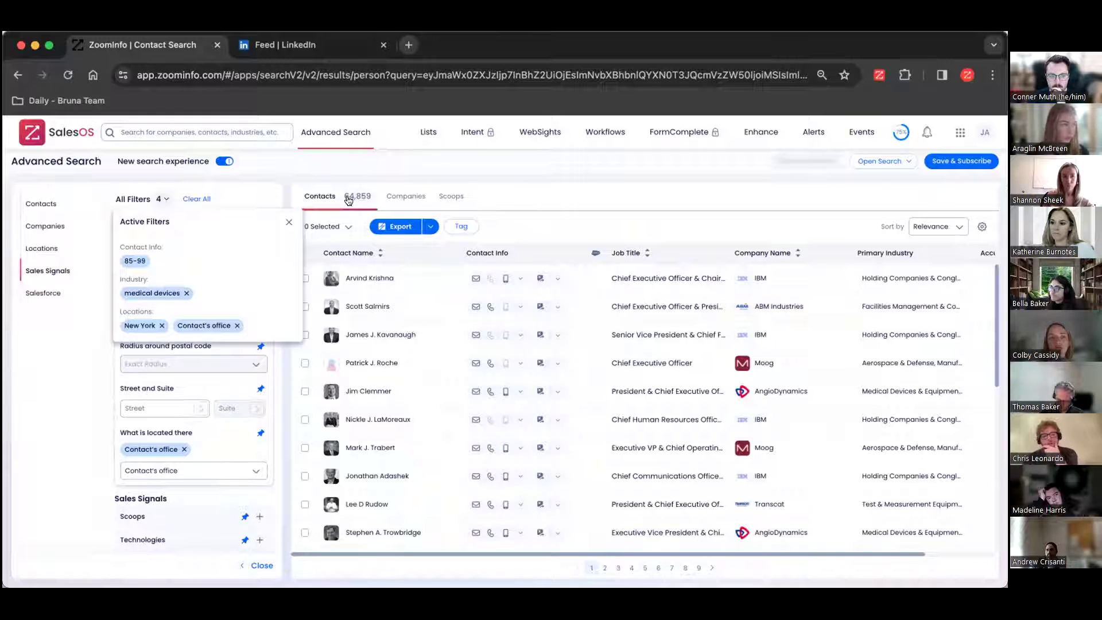
click(288, 219)
Step: Expand the Scoops filter under Sales Signals and switch the search results to Scoops
scroll(163, 352, down, 5)
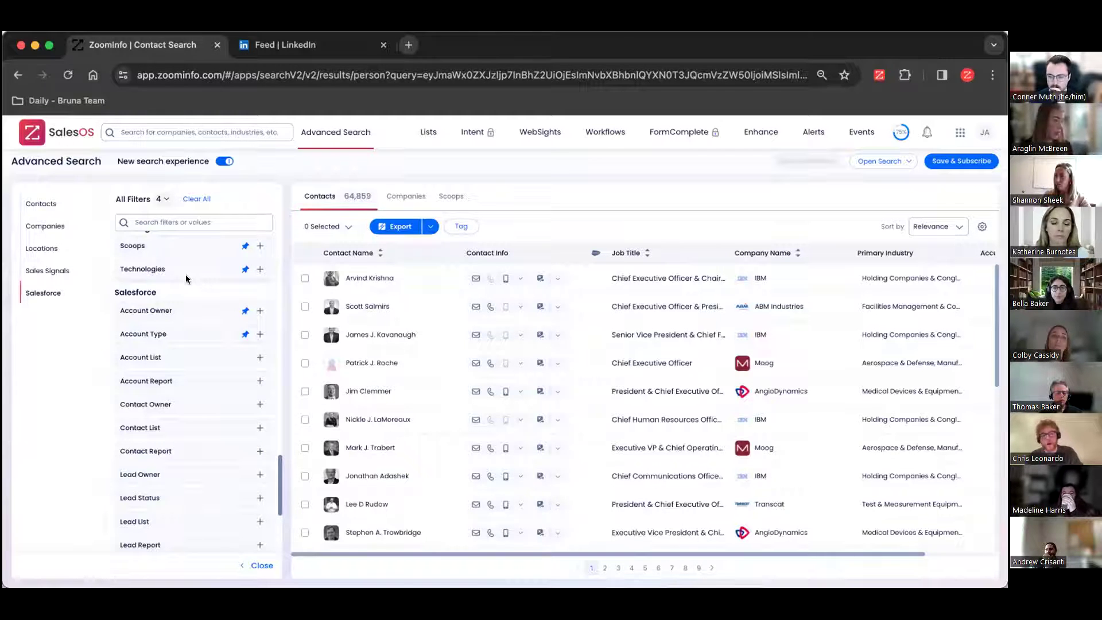
click(203, 243)
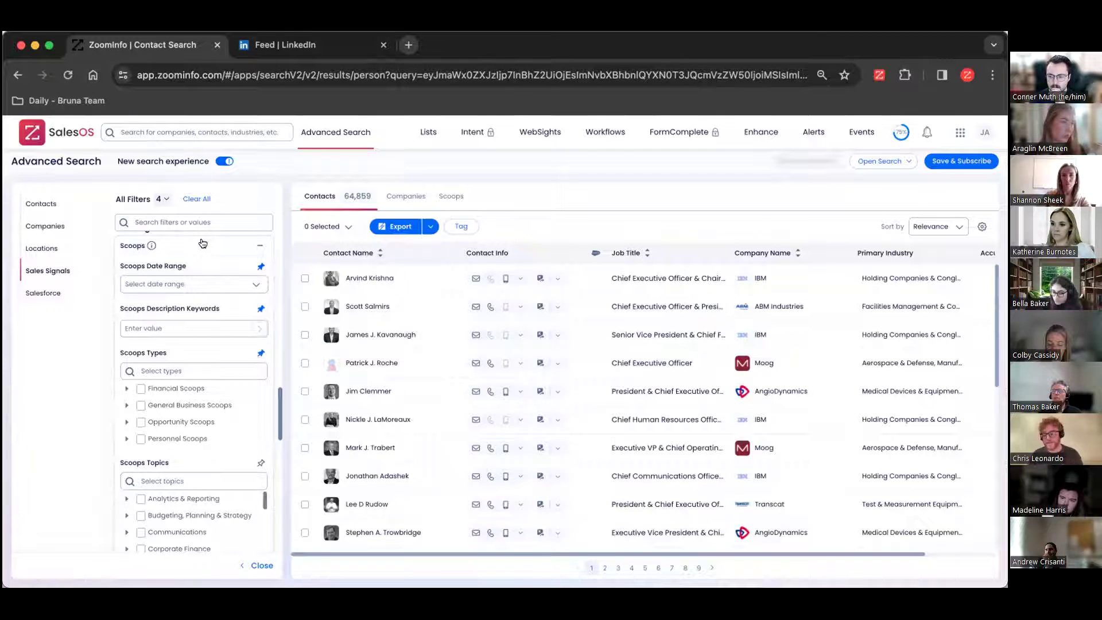
click(450, 195)
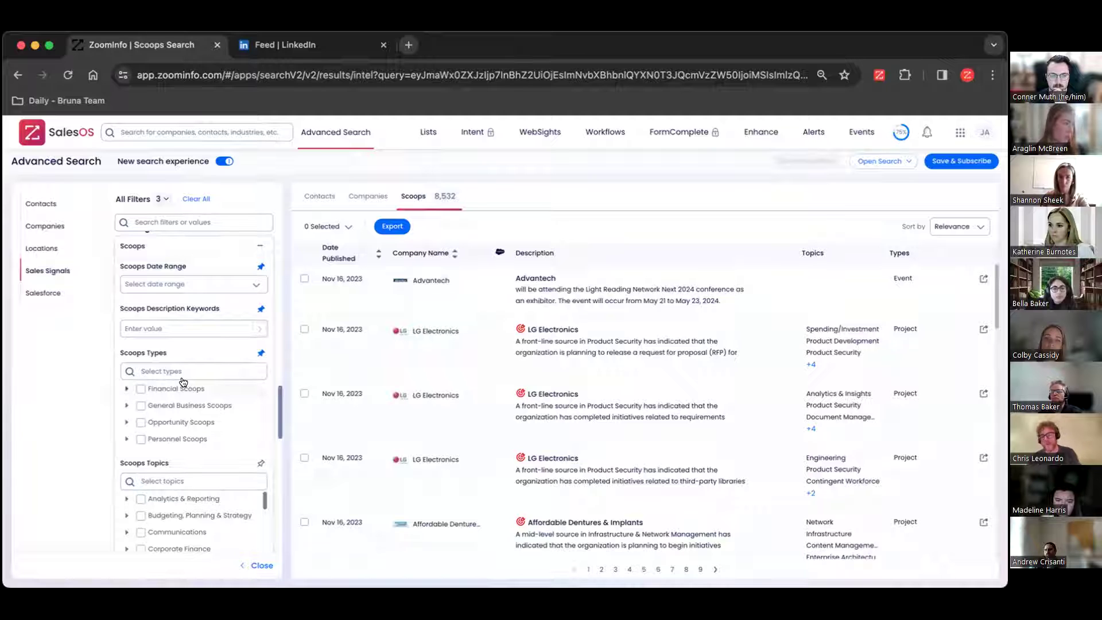
Step: Filter the scoops by all Personnel Scoops types except Promotion
scroll(183, 382, down, 2)
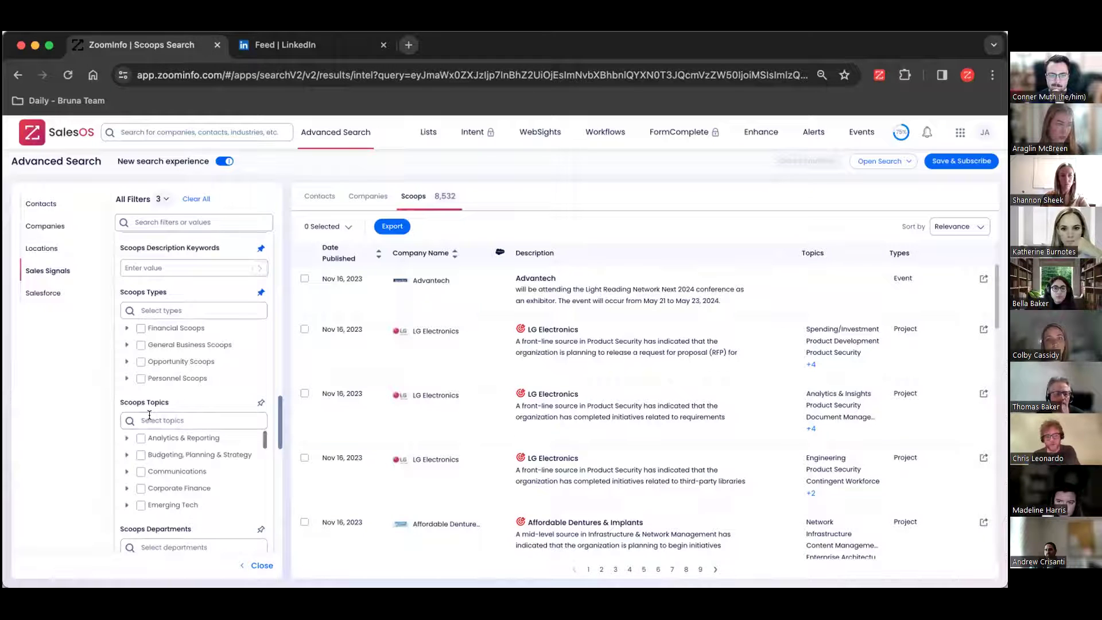
click(125, 379)
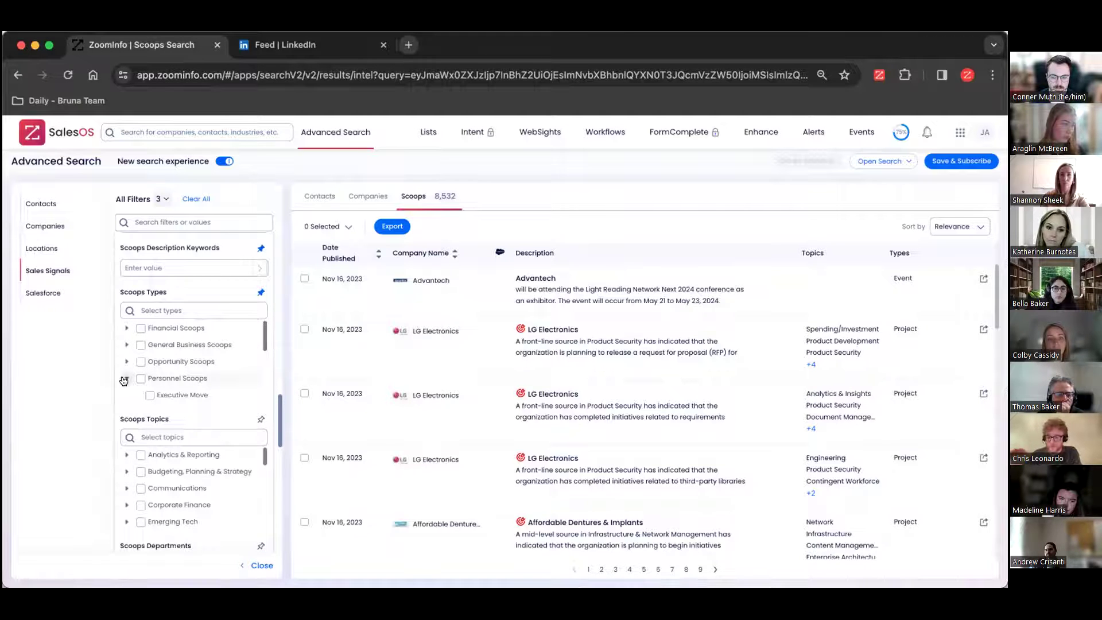
scroll(123, 381, down, 1)
scroll(124, 381, up, 1)
scroll(123, 381, down, 1)
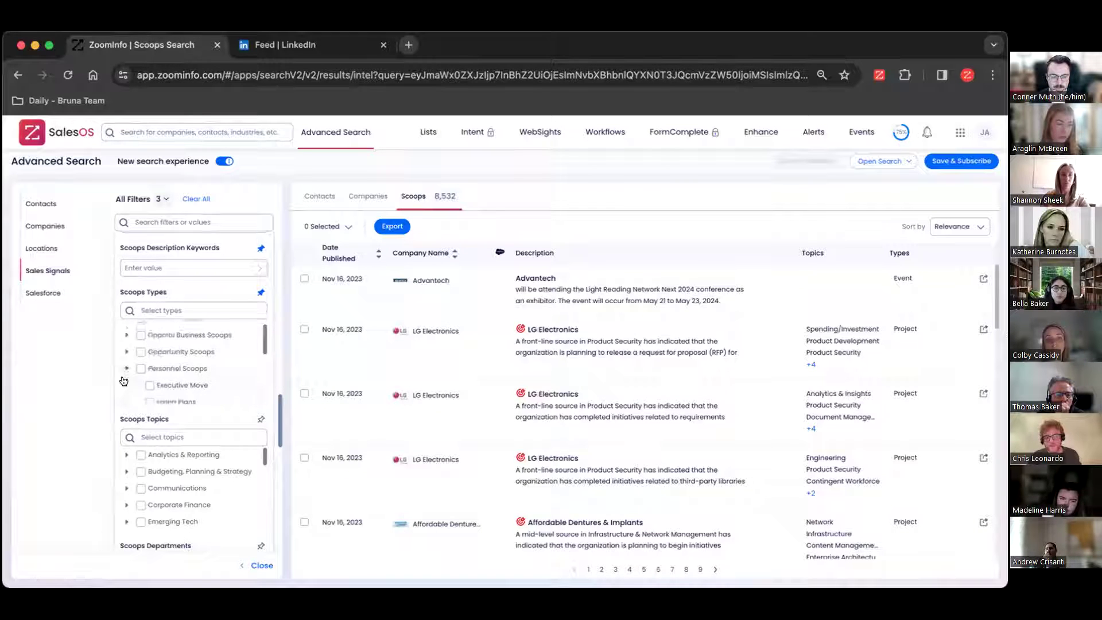
scroll(144, 368, down, 1)
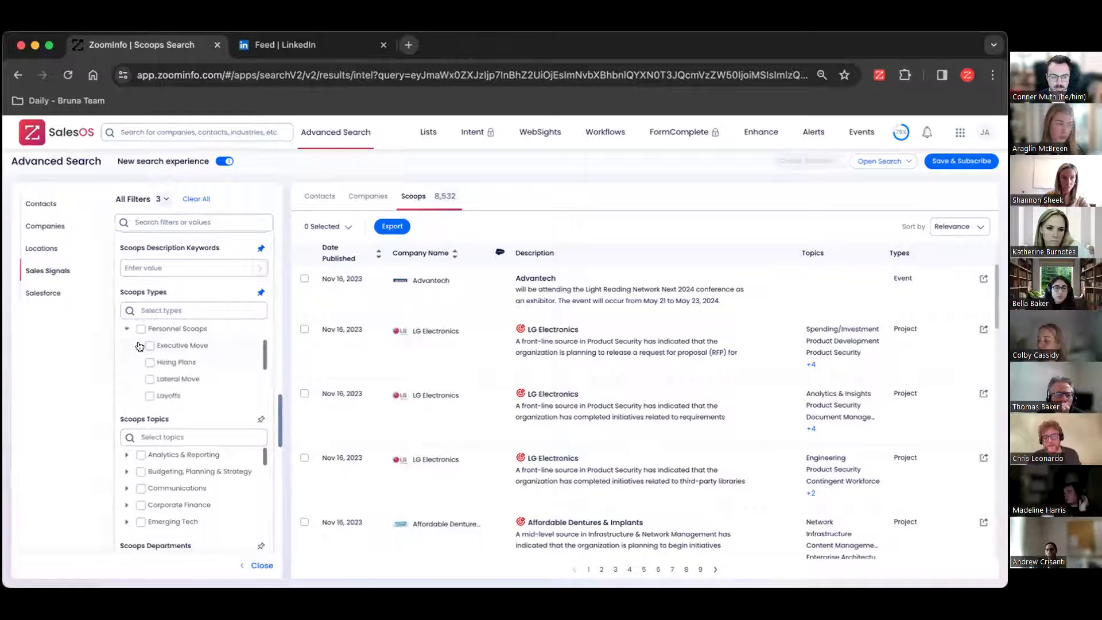
scroll(148, 366, down, 4)
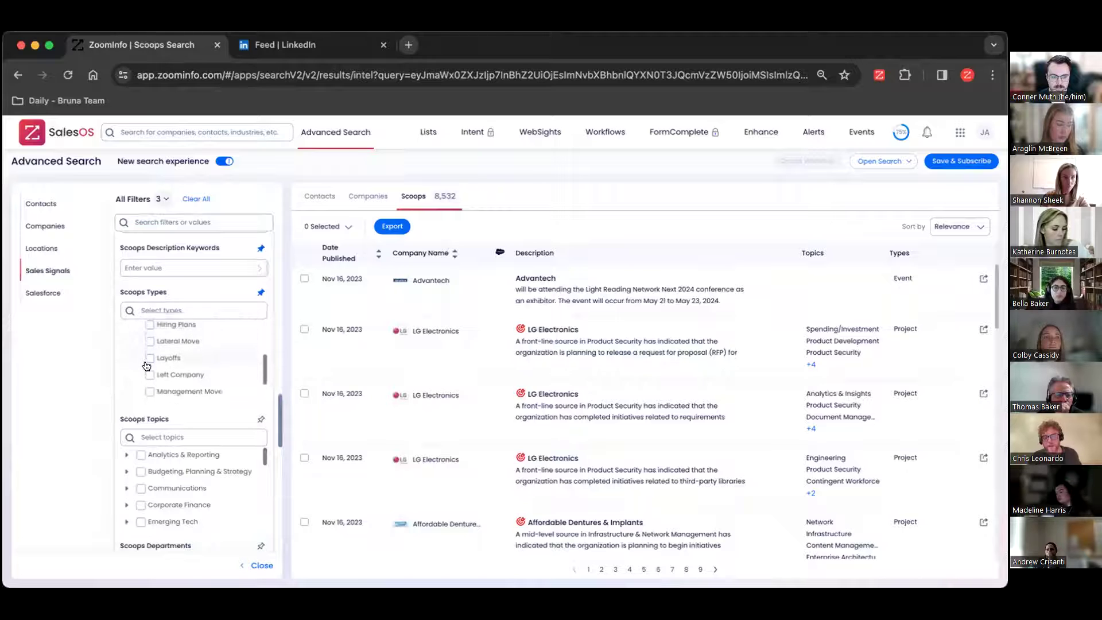
scroll(147, 365, down, 1)
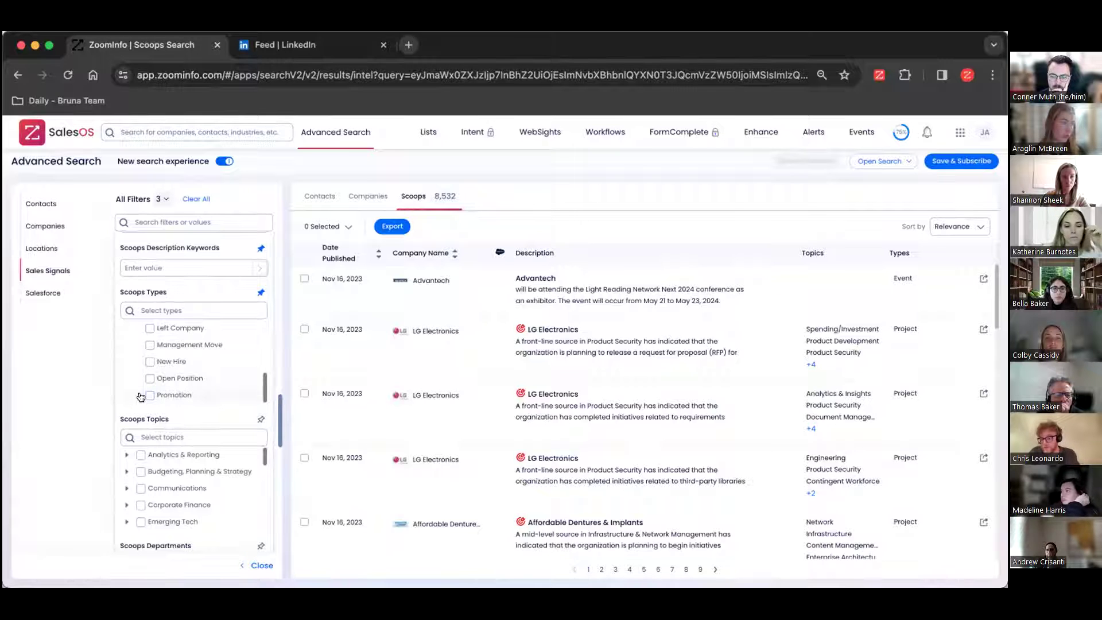
scroll(140, 396, up, 4)
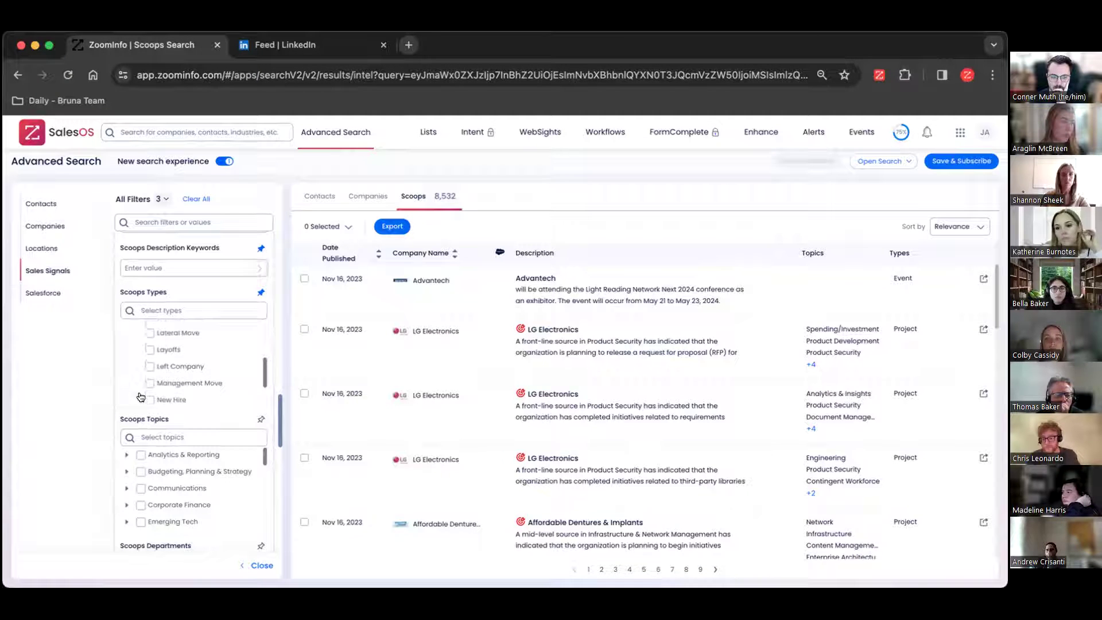
click(139, 370)
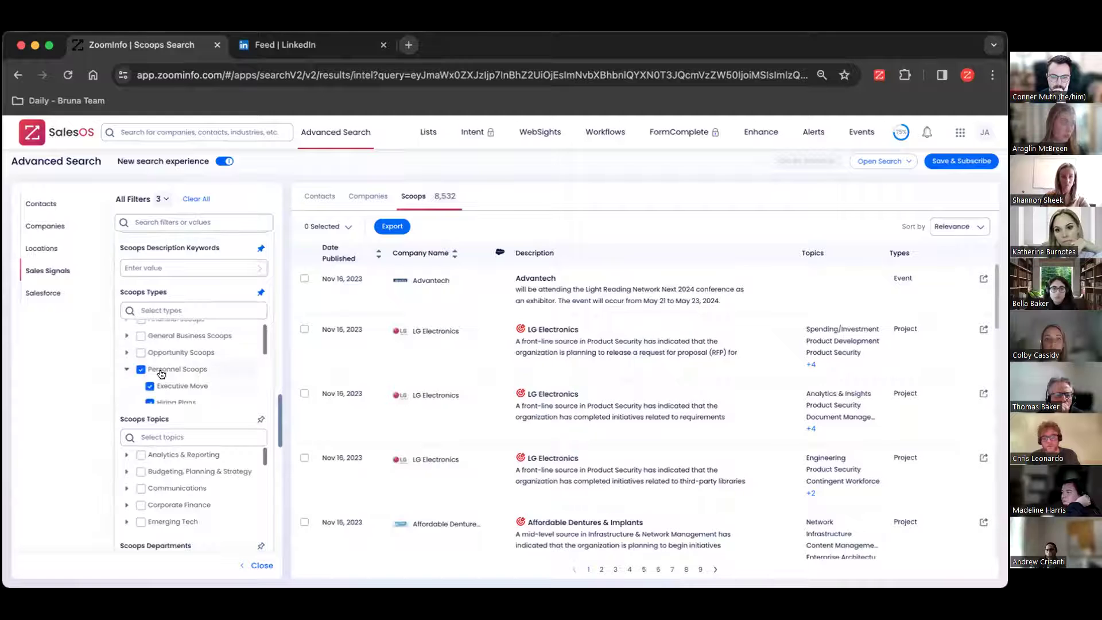
scroll(170, 379, down, 3)
scroll(171, 382, down, 1)
click(150, 418)
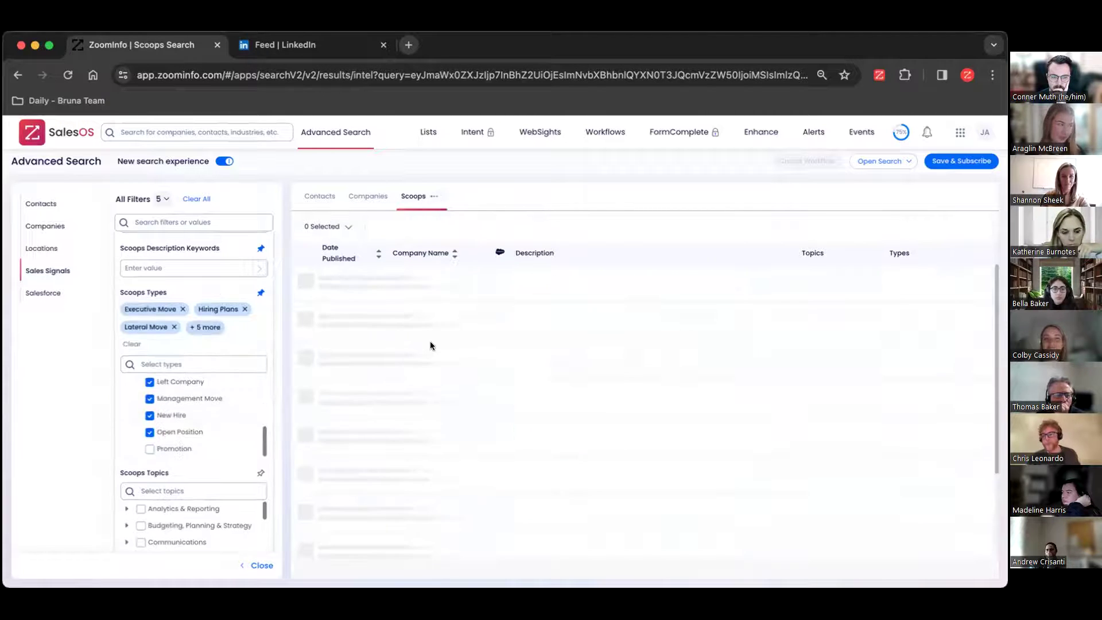
Step: Review the industry, location and scoops criteria in the active filters list and close it
click(162, 200)
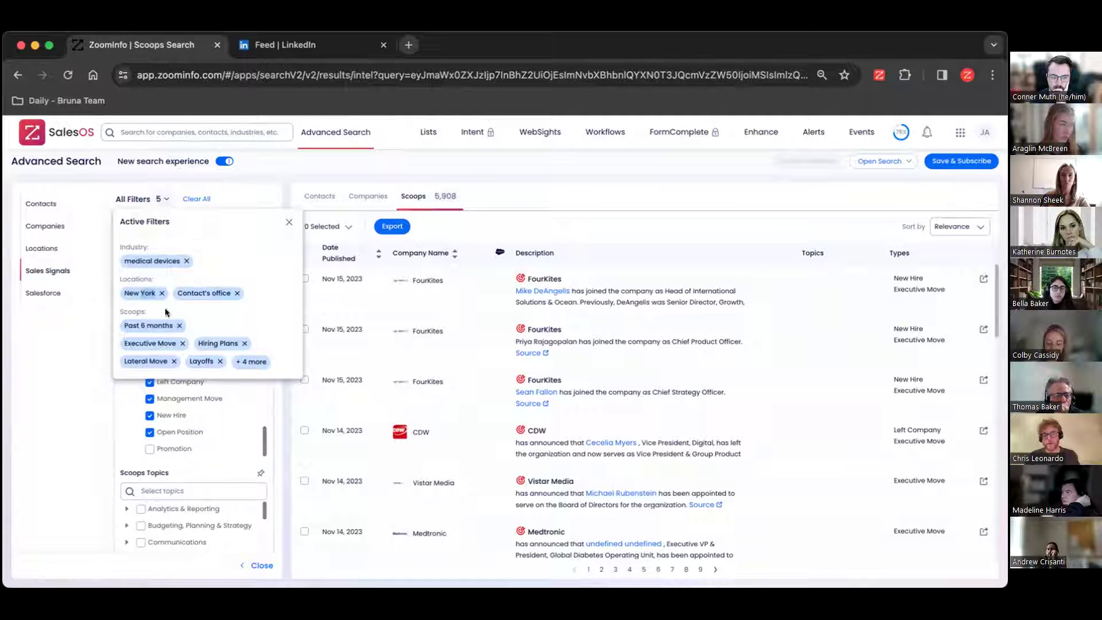
double_click(121, 311)
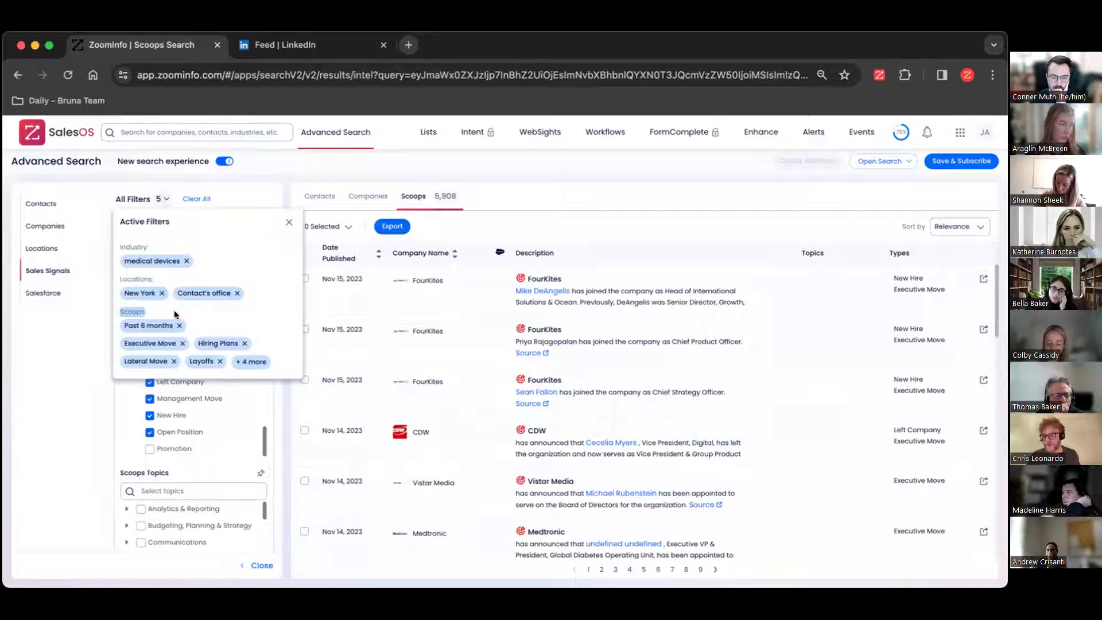
click(284, 222)
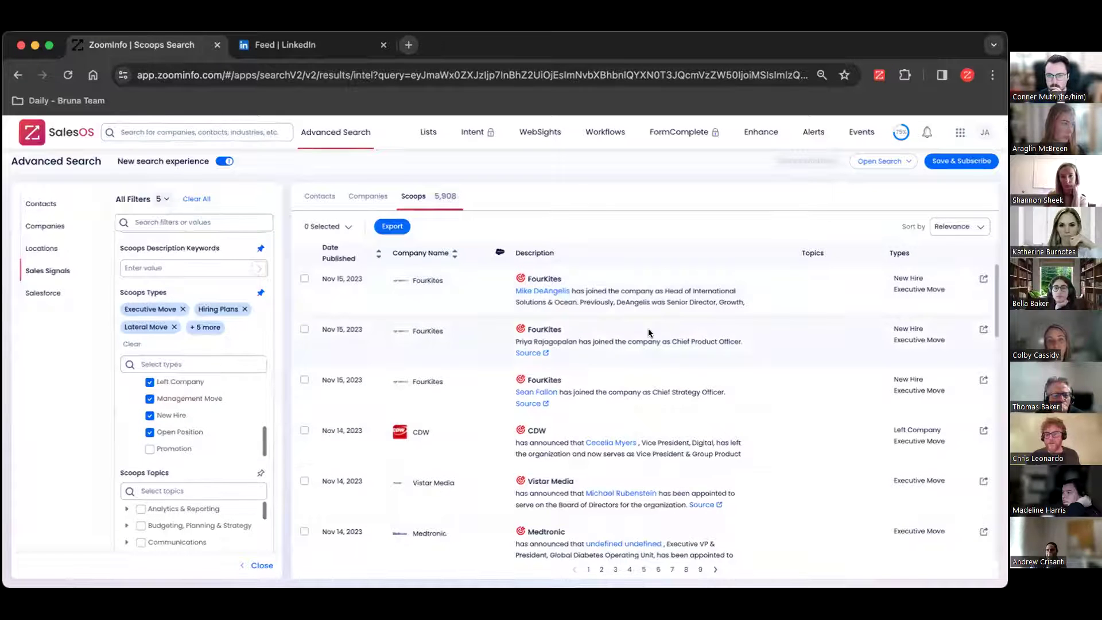
Step: Look through the scoops results and read the CDW entry about the vice president who left the company
scroll(648, 341, down, 1)
scroll(649, 345, down, 3)
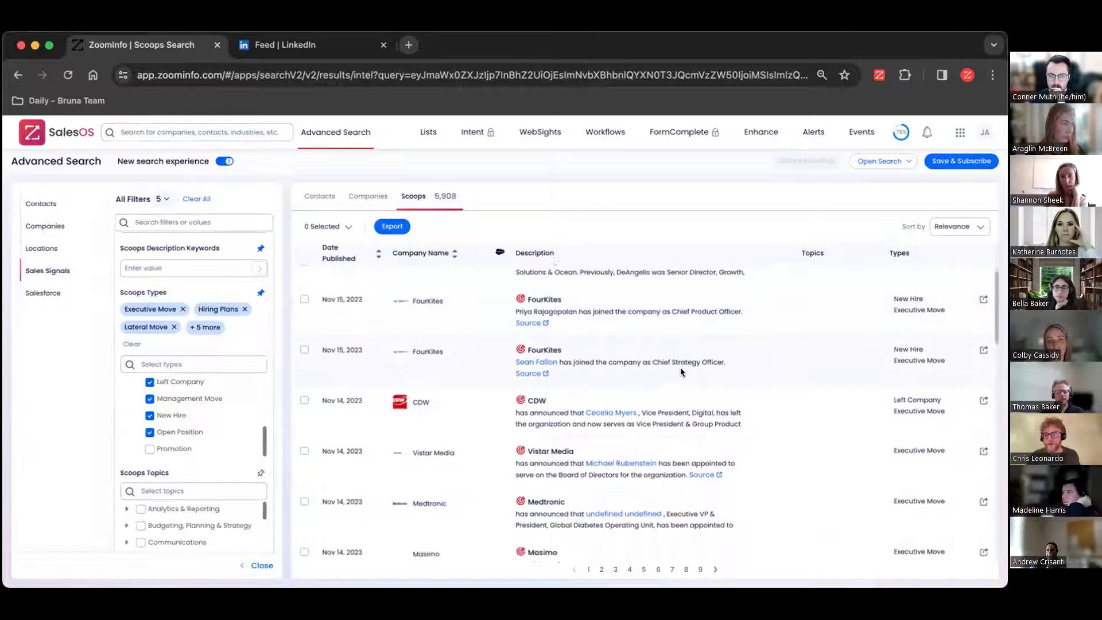
scroll(514, 371, down, 3)
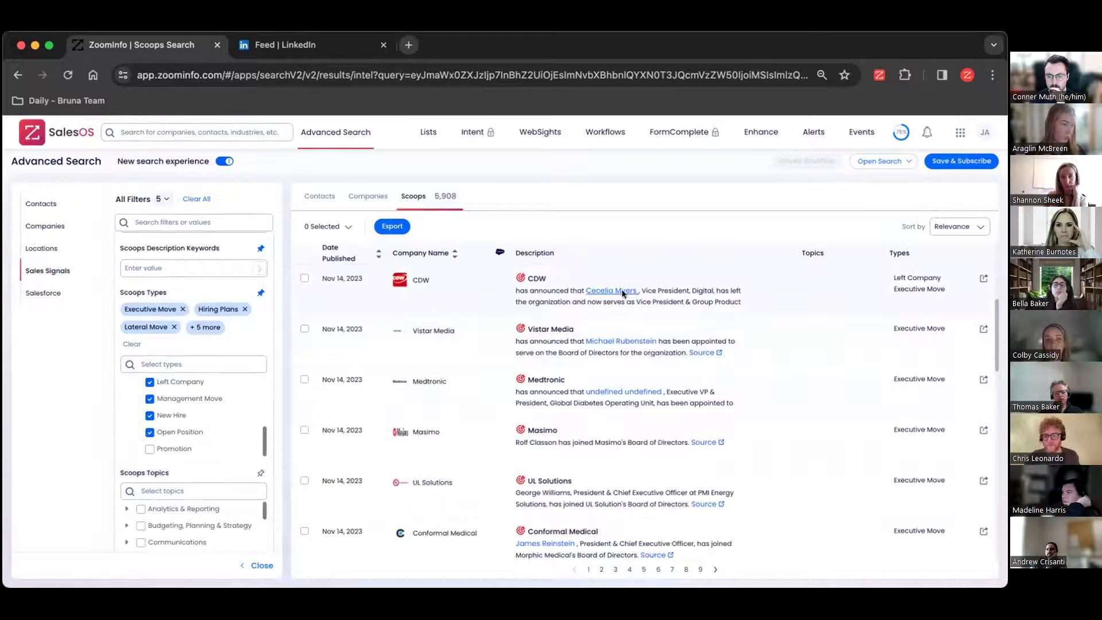
double_click(703, 291)
double_click(578, 303)
double_click(699, 302)
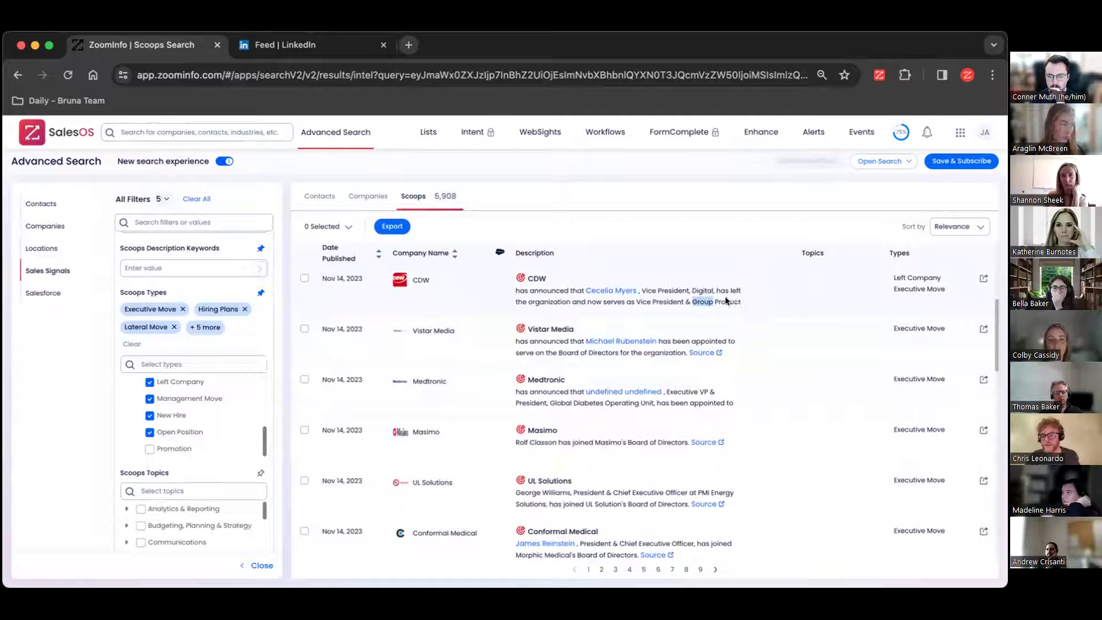
double_click(728, 302)
double_click(700, 290)
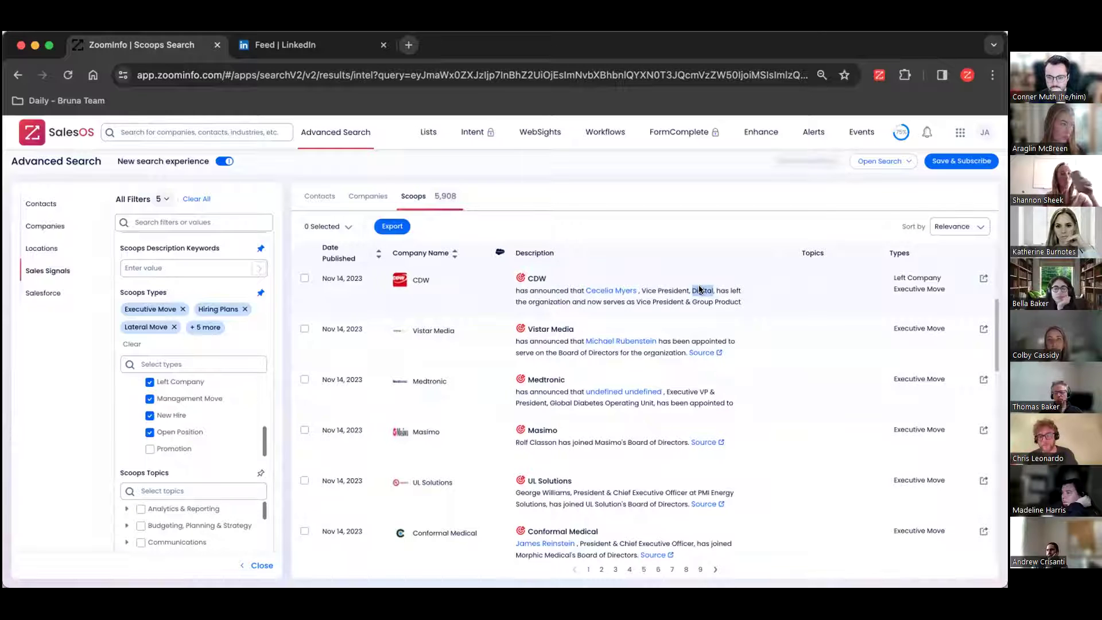
Step: Limit the scoops to the Information Technology department
scroll(193, 426, down, 1)
scroll(193, 425, down, 1)
scroll(192, 425, down, 2)
scroll(209, 383, down, 1)
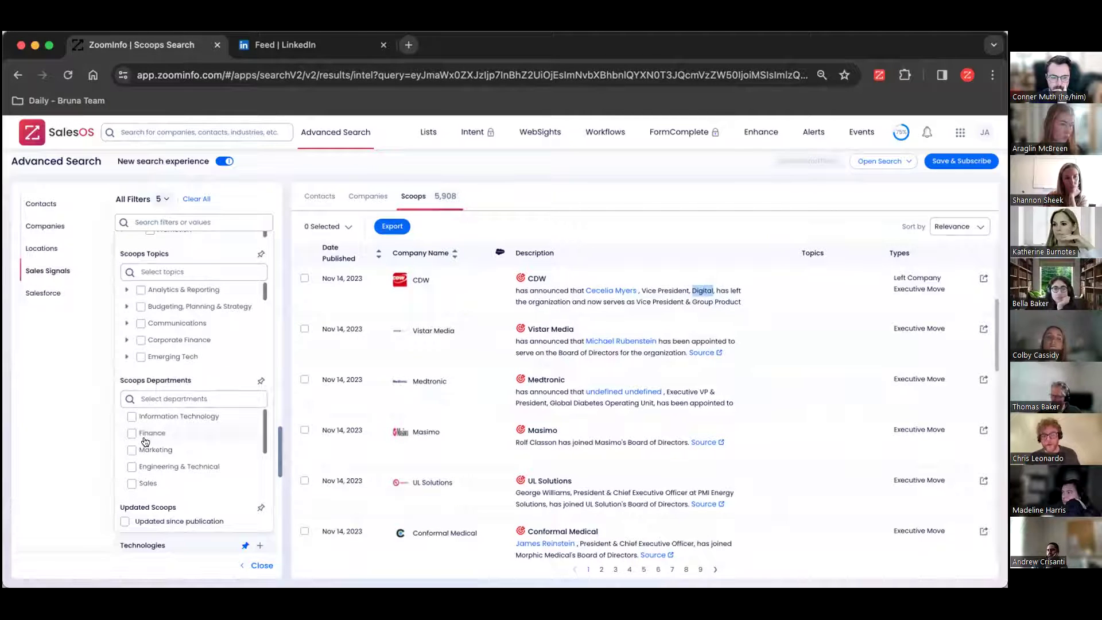
click(131, 417)
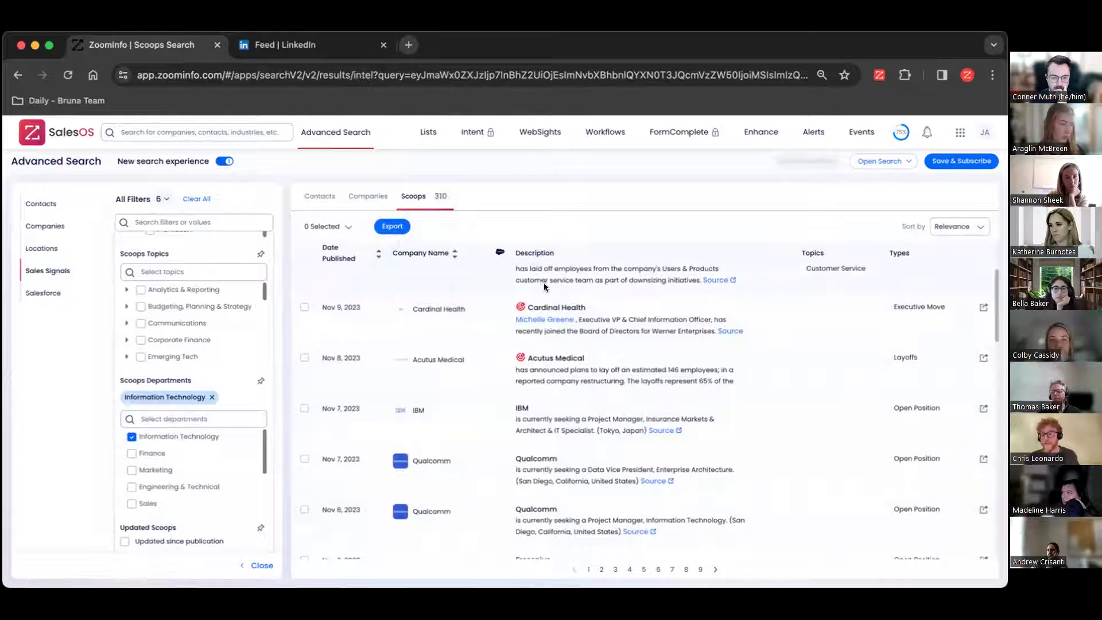
Step: Examine the Information Technology scoops and look over the scoops departments, topics and types filters
scroll(601, 308, up, 1)
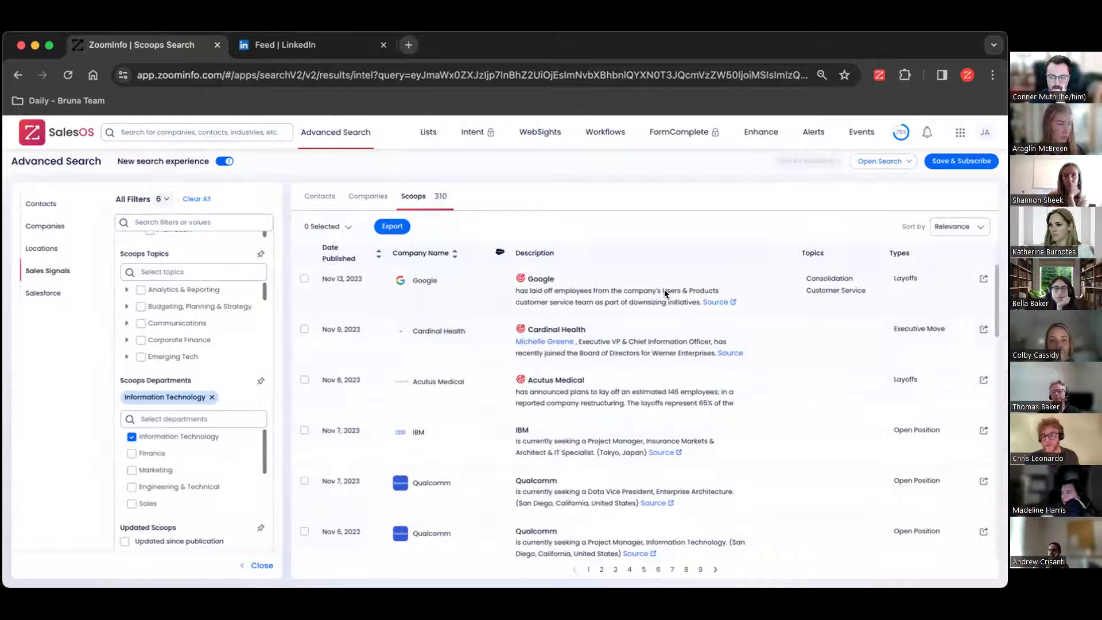
scroll(710, 340, down, 3)
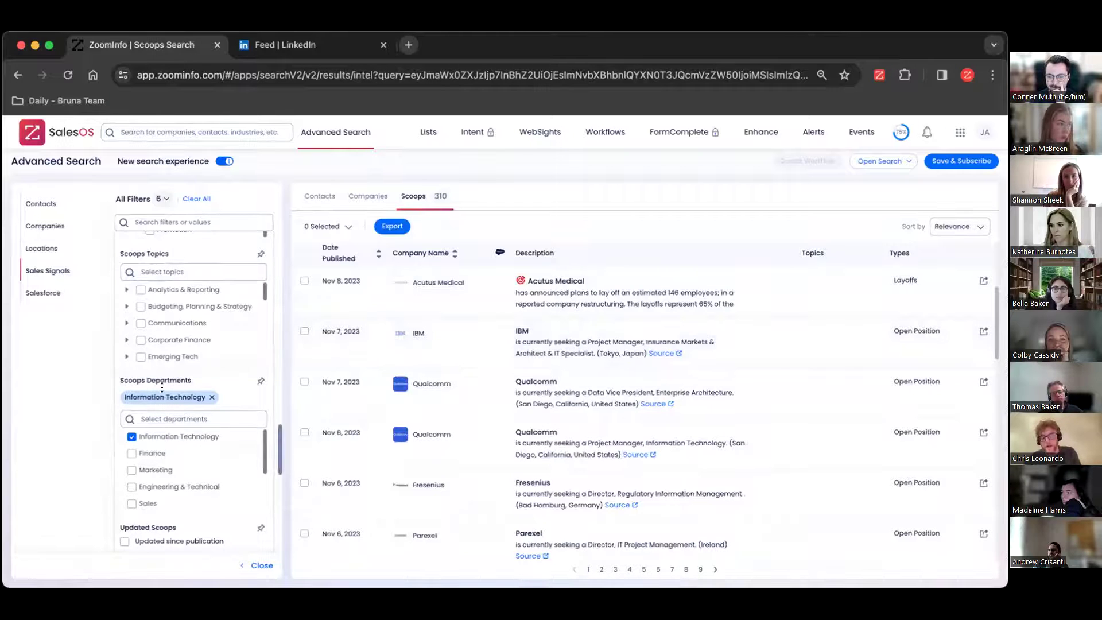
scroll(133, 437, down, 2)
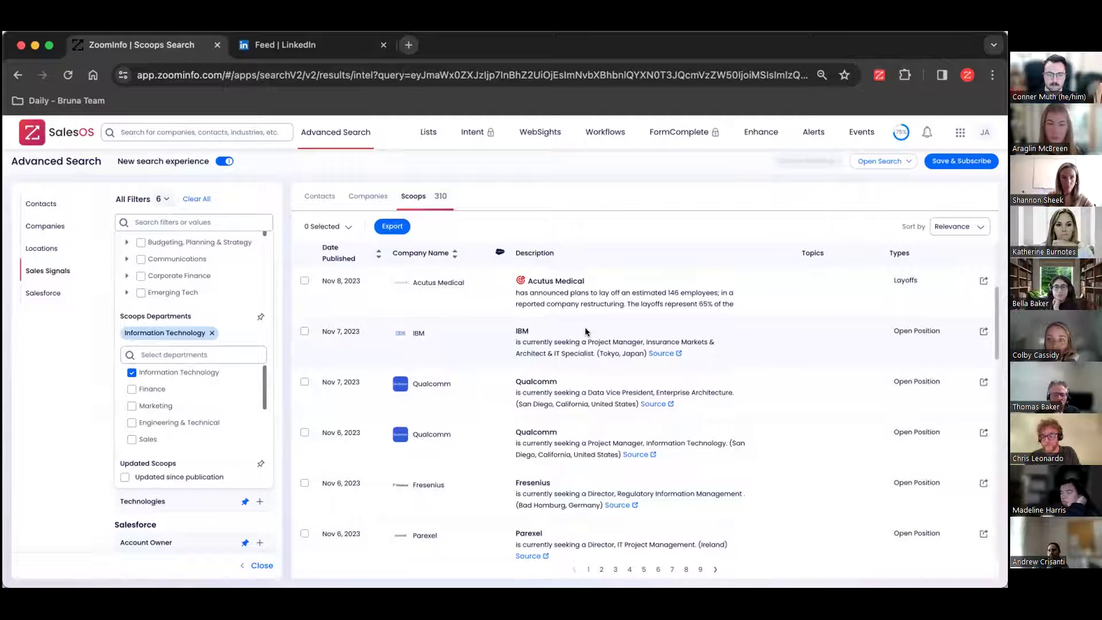
scroll(585, 329, down, 1)
scroll(584, 328, down, 2)
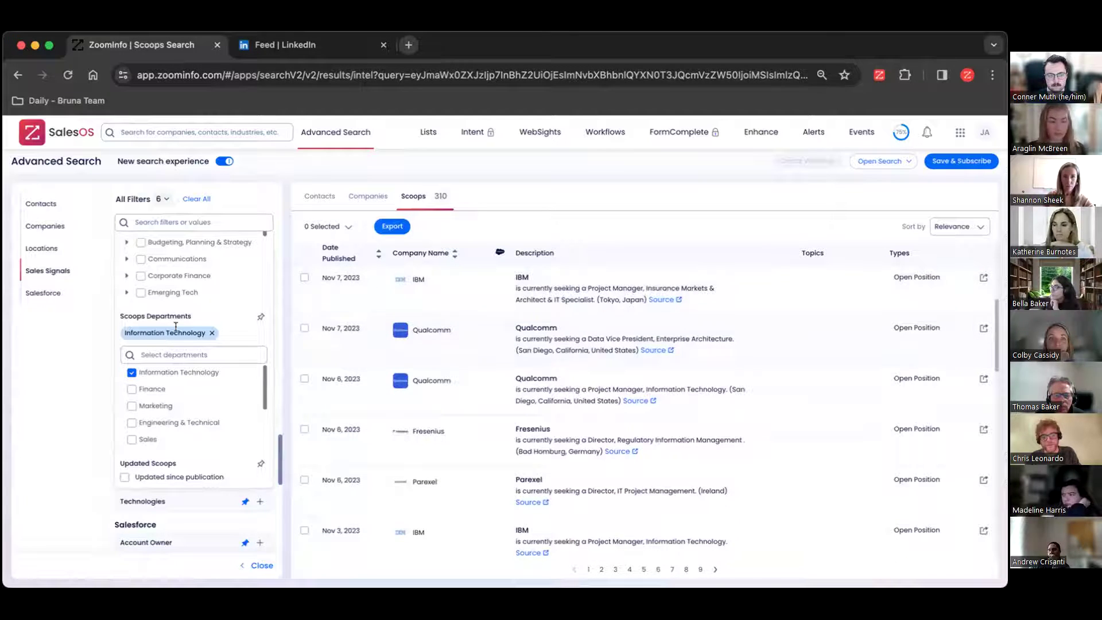
scroll(175, 326, down, 1)
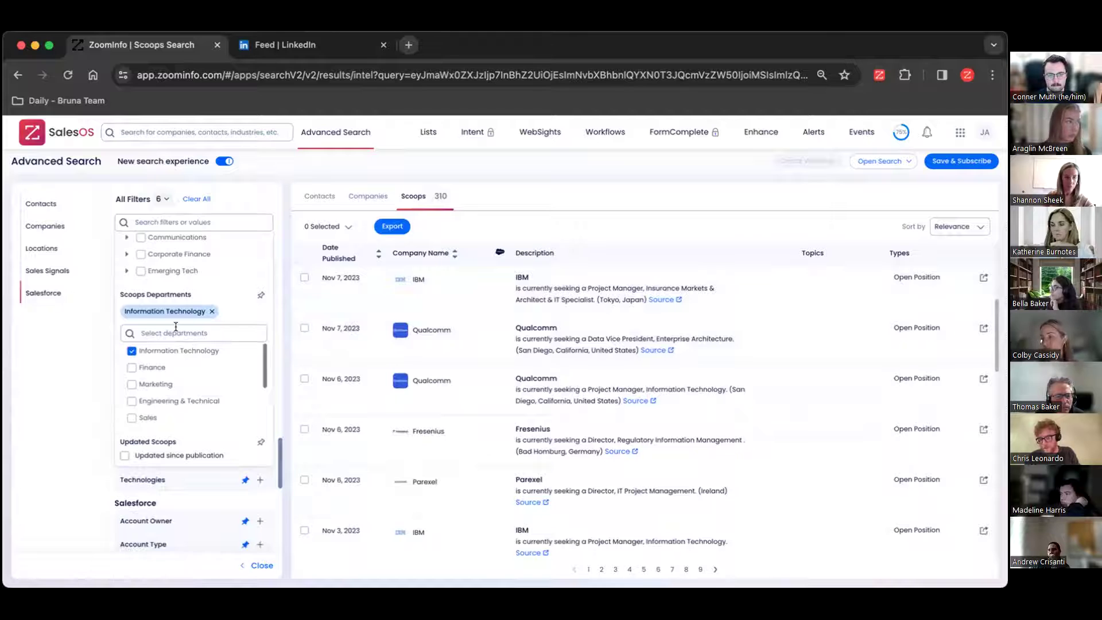
scroll(176, 326, up, 4)
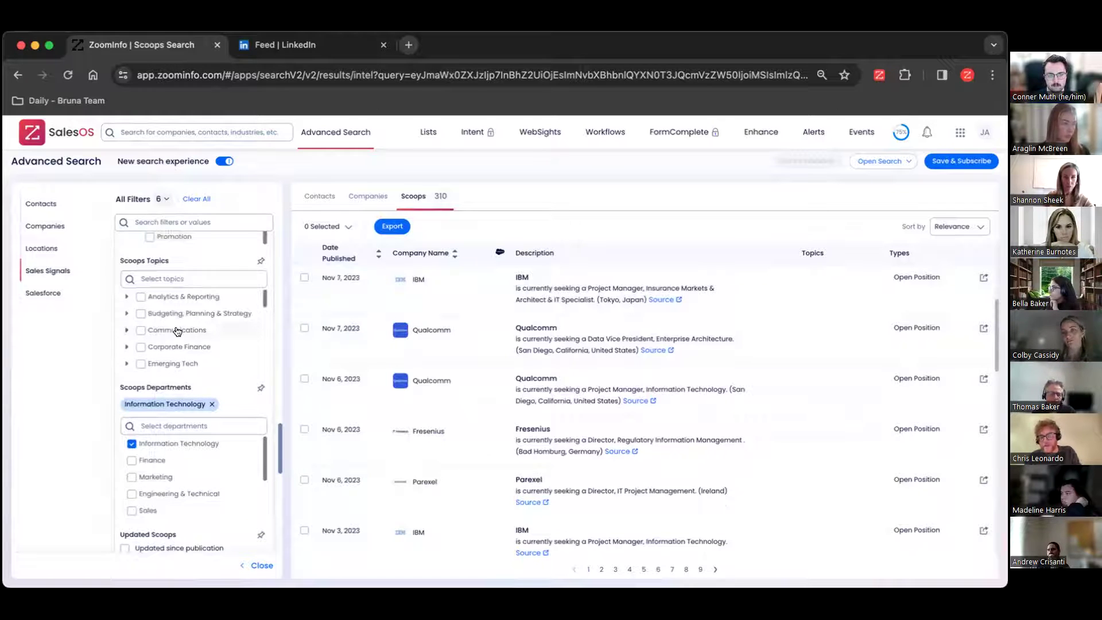
scroll(178, 331, up, 3)
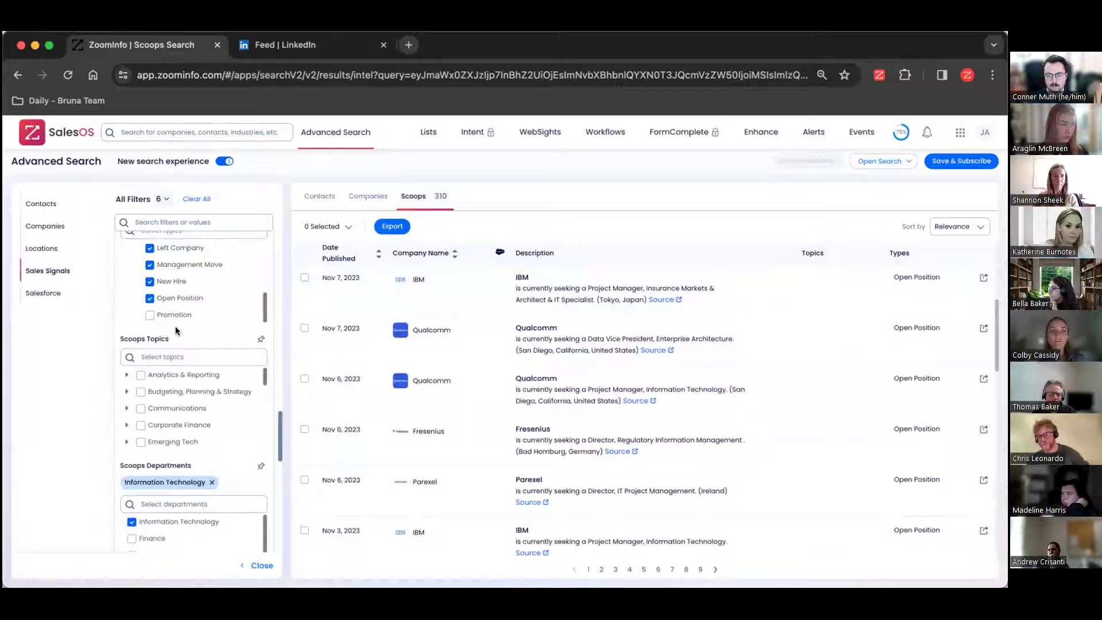
scroll(175, 327, up, 2)
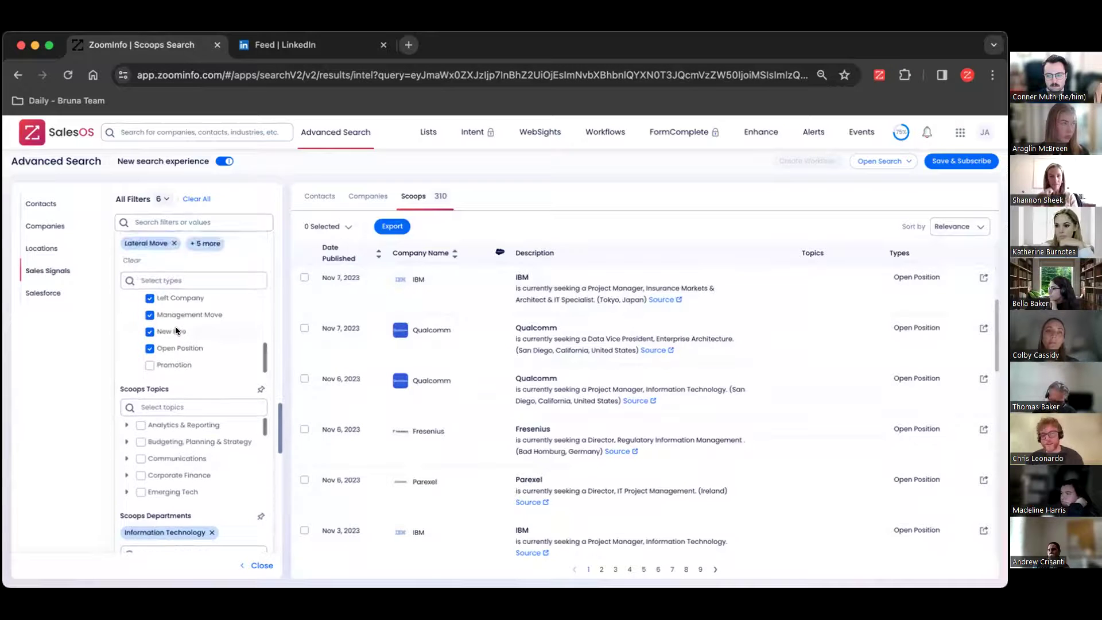
click(149, 331)
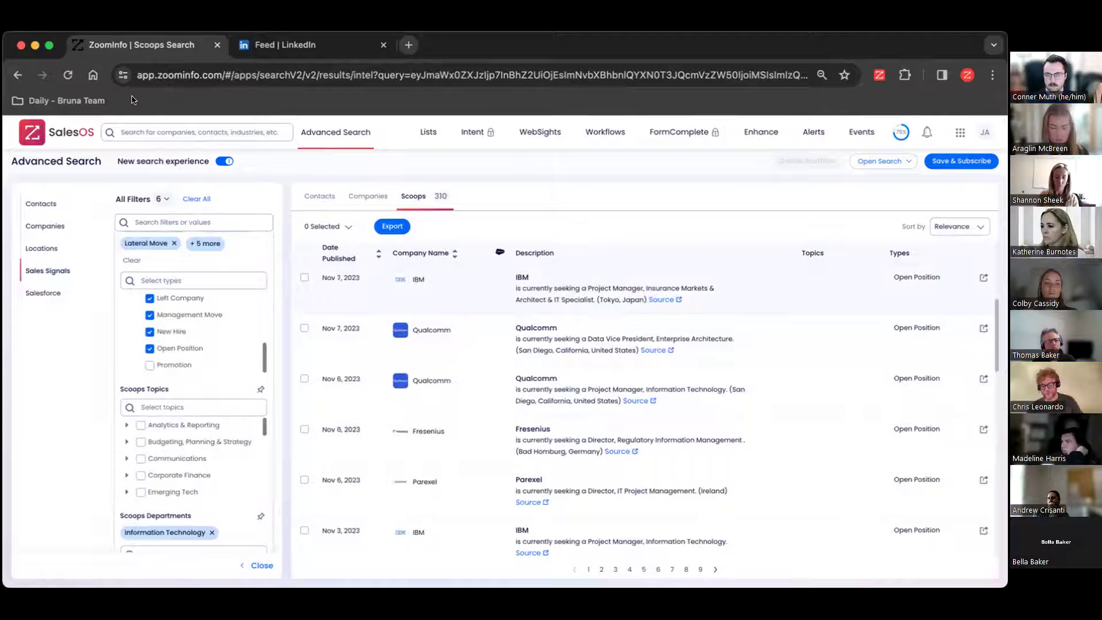
Step: Draft a new saved search named NY Medical with weekly alerts for companies added and scoops, and cancel it without saving
click(945, 160)
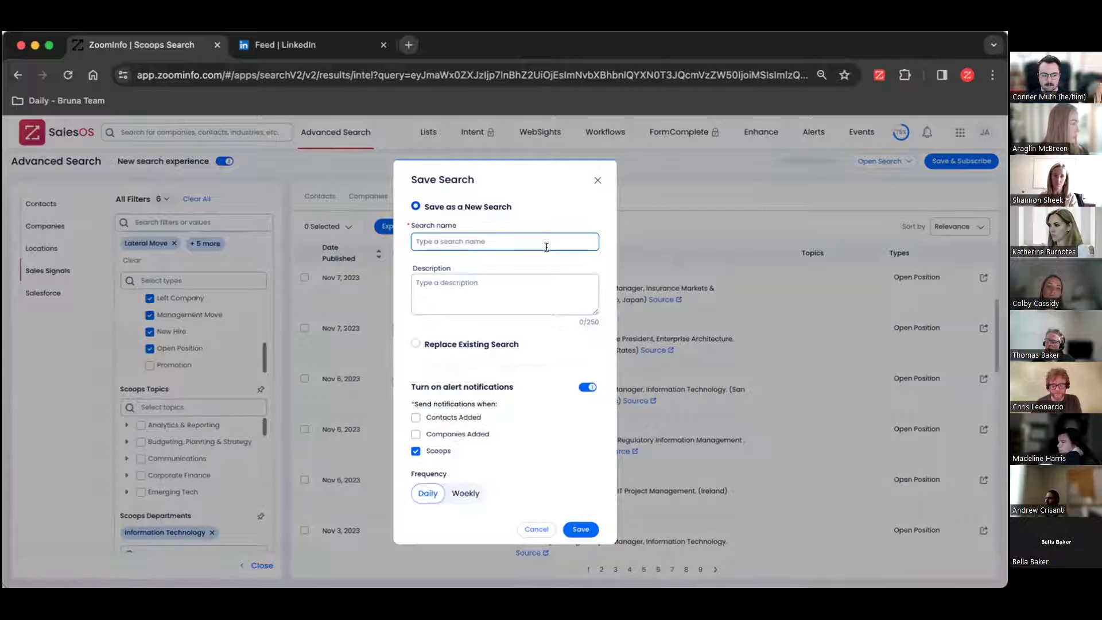
text(NY Medical -)
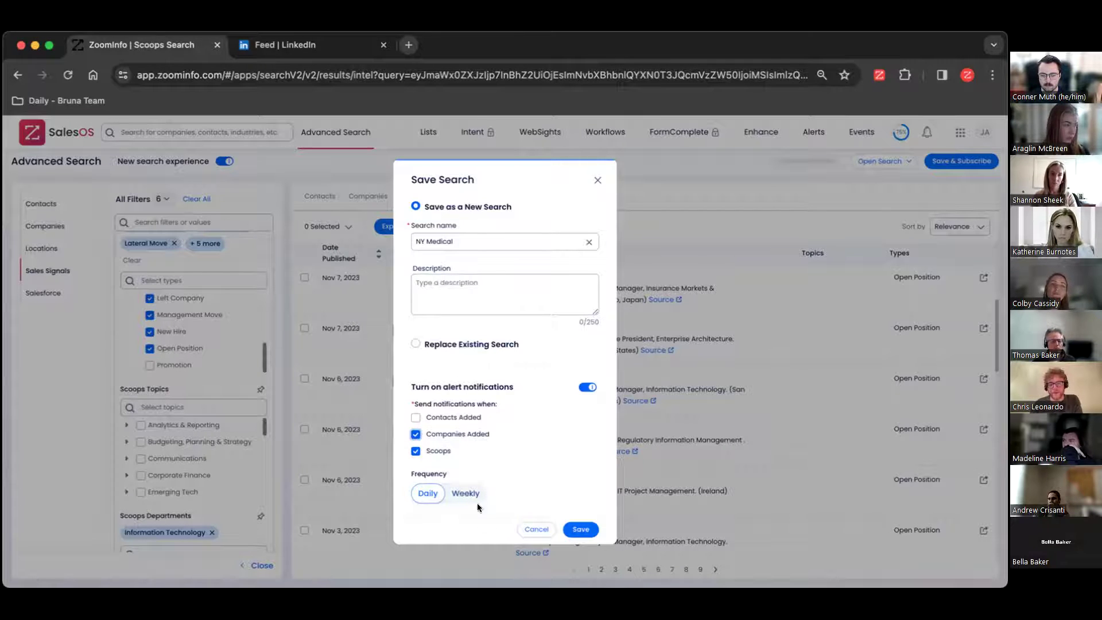
click(464, 494)
click(536, 529)
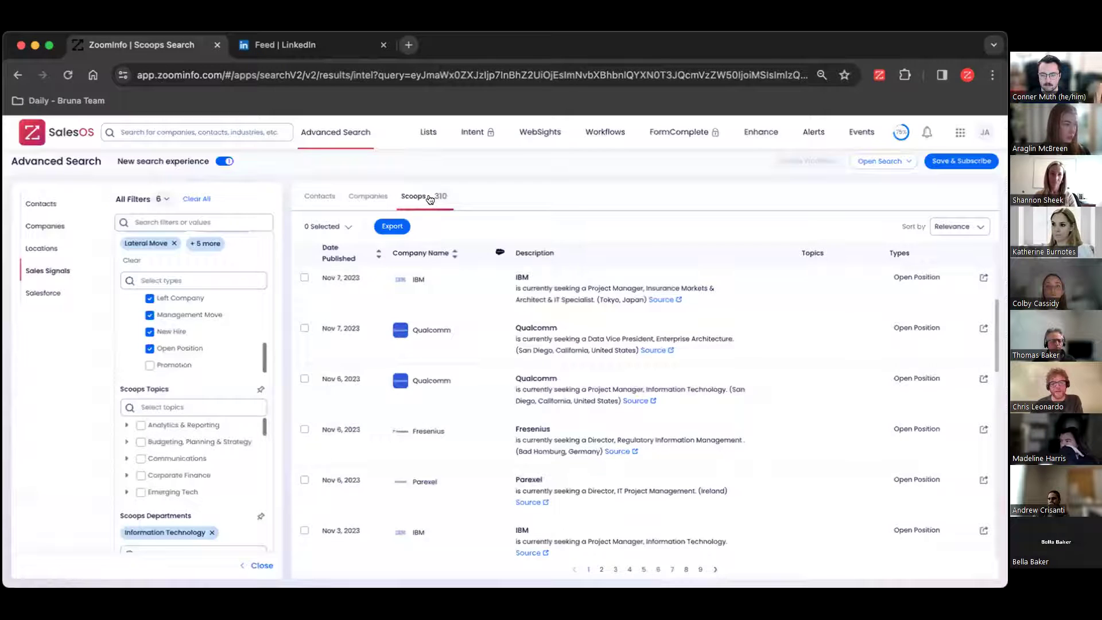
Step: Visit the homepage and return to Advanced Search with the Companies results shown
scroll(490, 360, up, 1)
scroll(490, 361, up, 3)
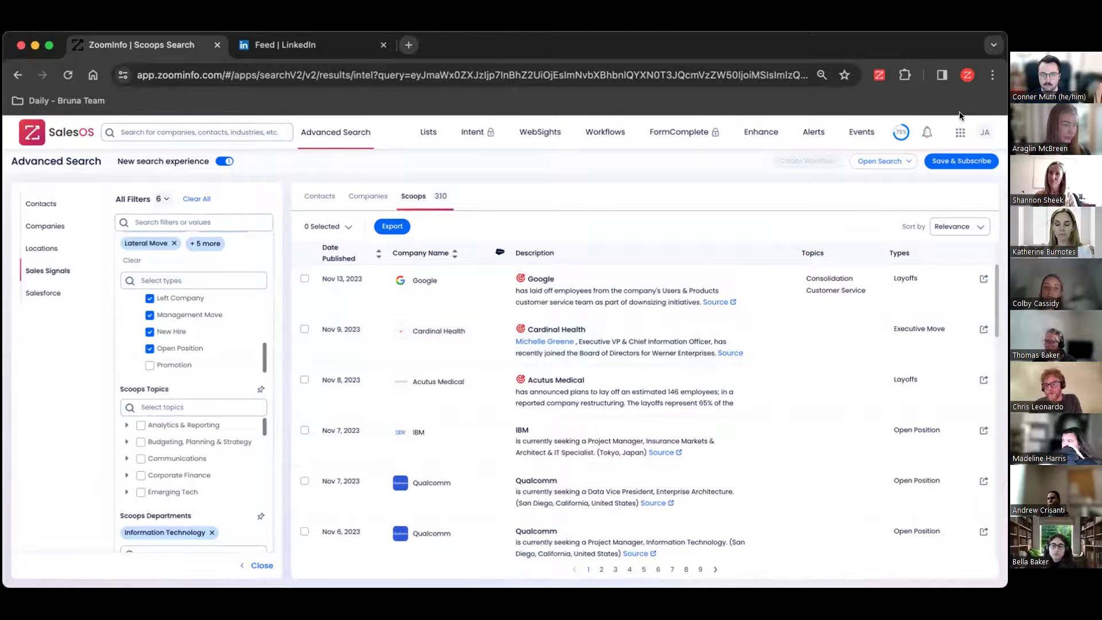
click(61, 132)
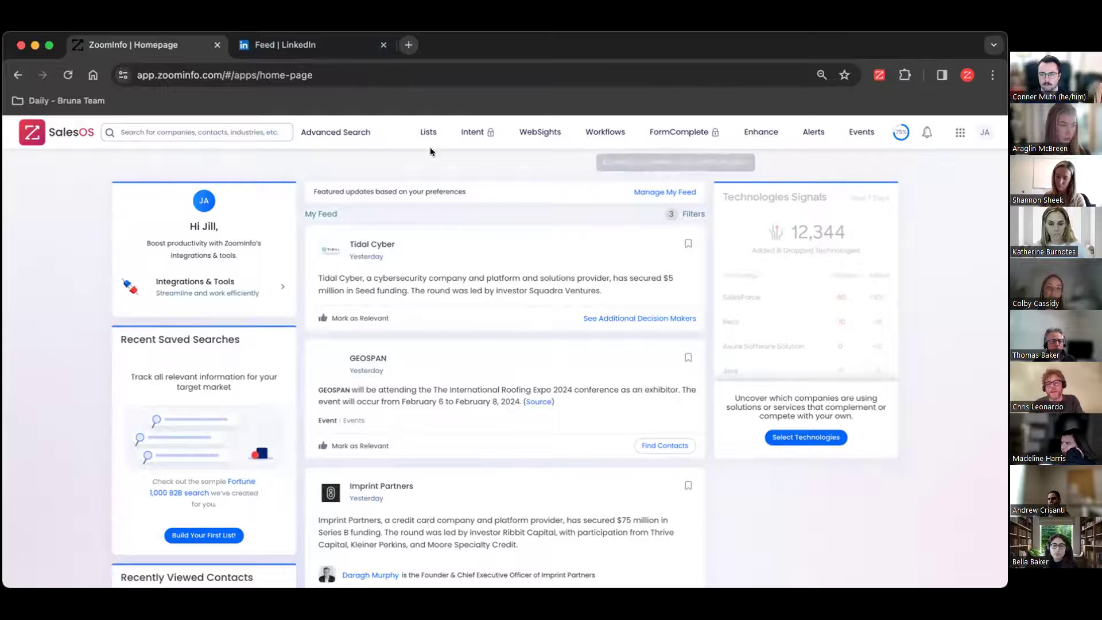
click(340, 133)
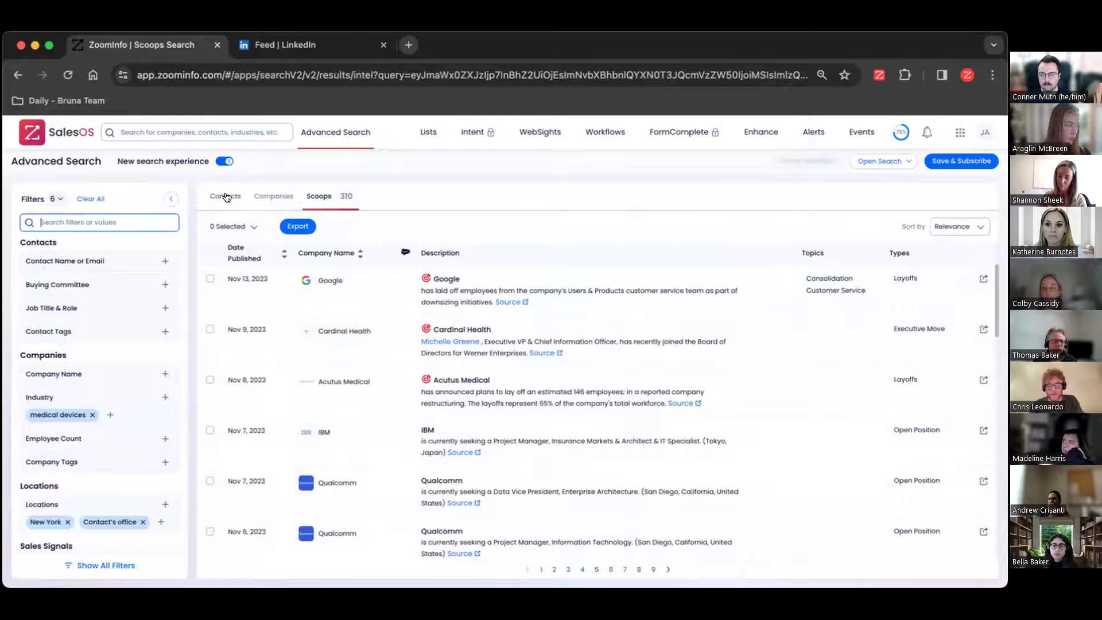
click(274, 196)
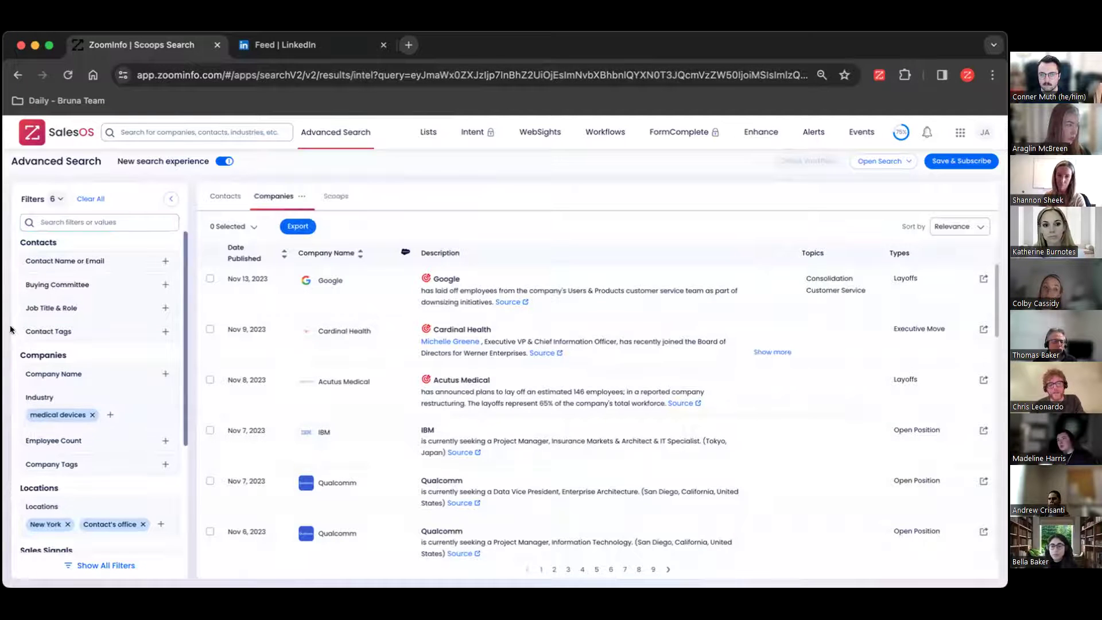
Step: Show all filters and expand the Industry filter under Companies, going to its industry keywords
click(77, 566)
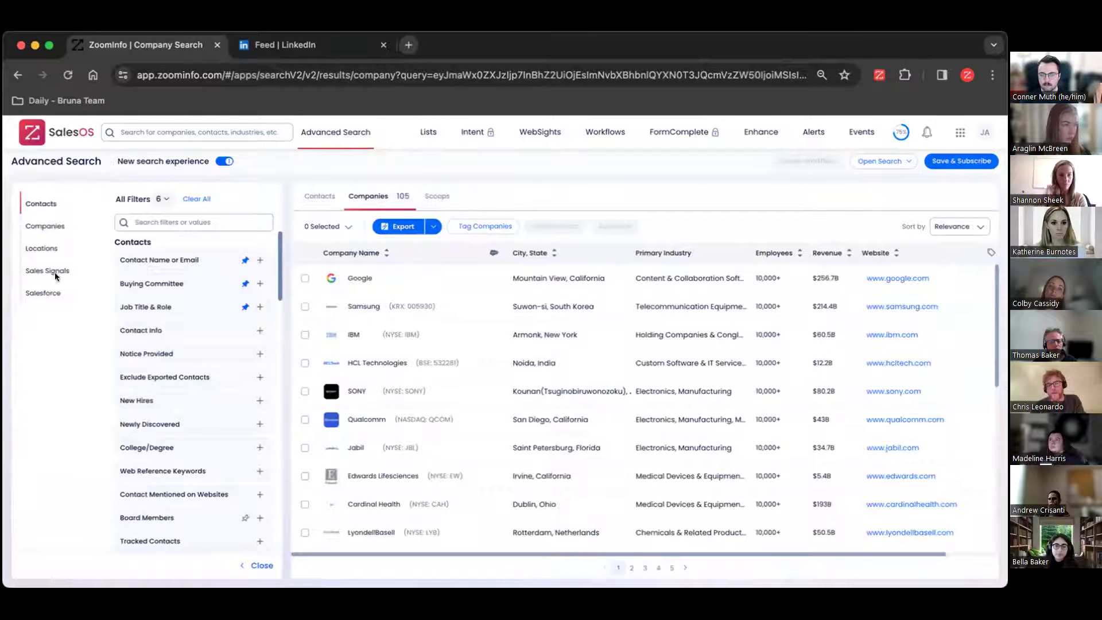
click(39, 223)
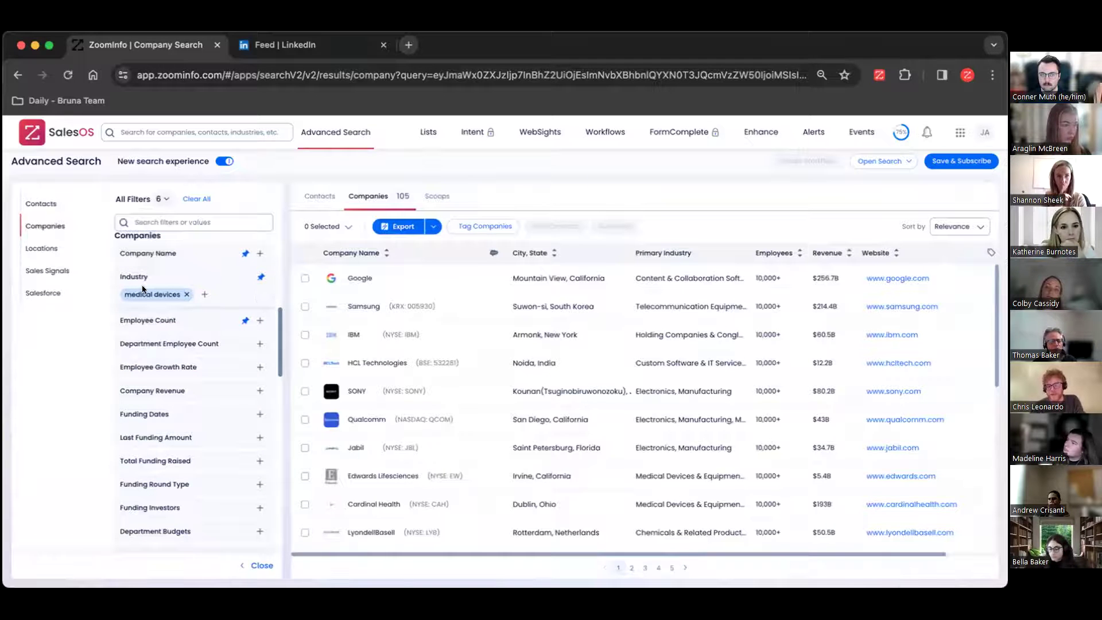
click(212, 275)
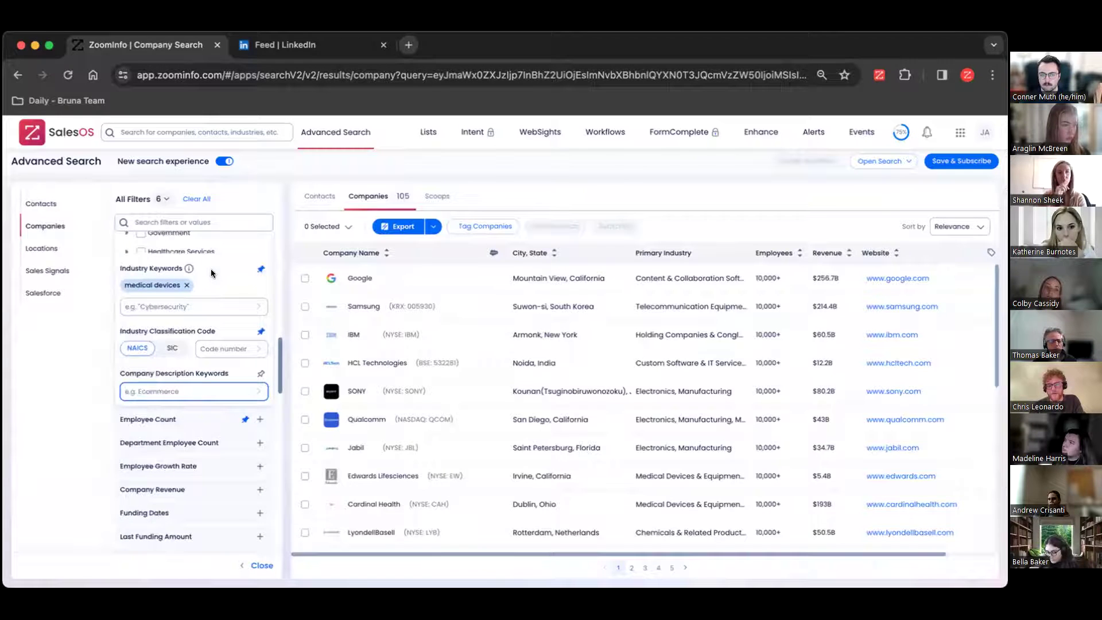
scroll(179, 304, up, 3)
click(188, 412)
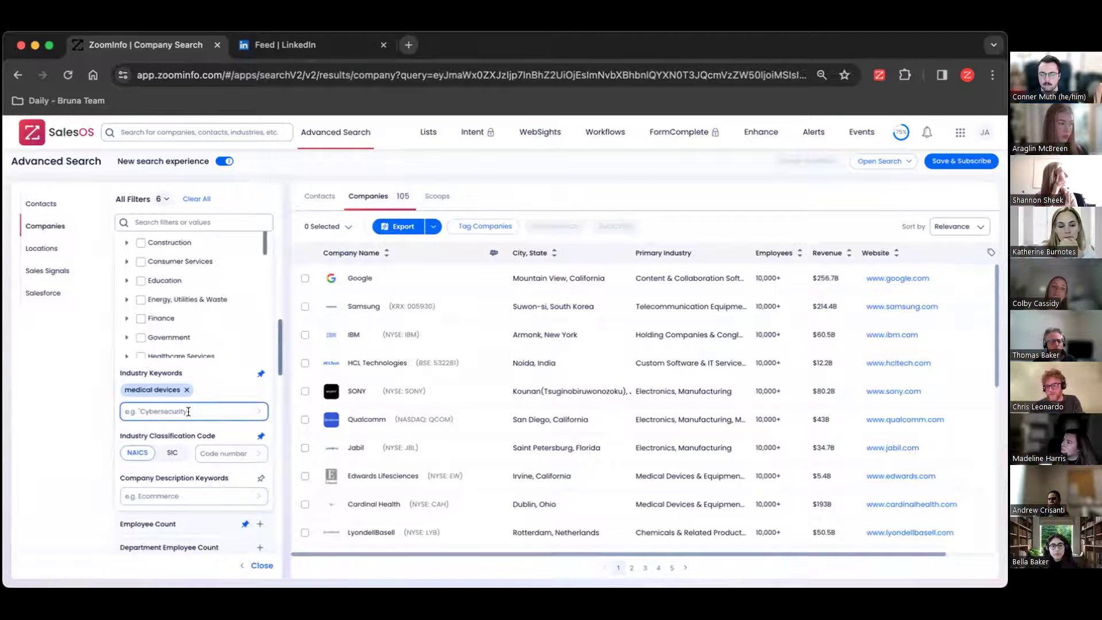
Step: Search the company industries for "health", look over the matching options and clear the search
scroll(188, 411, up, 3)
scroll(188, 412, up, 1)
click(174, 340)
text(health)
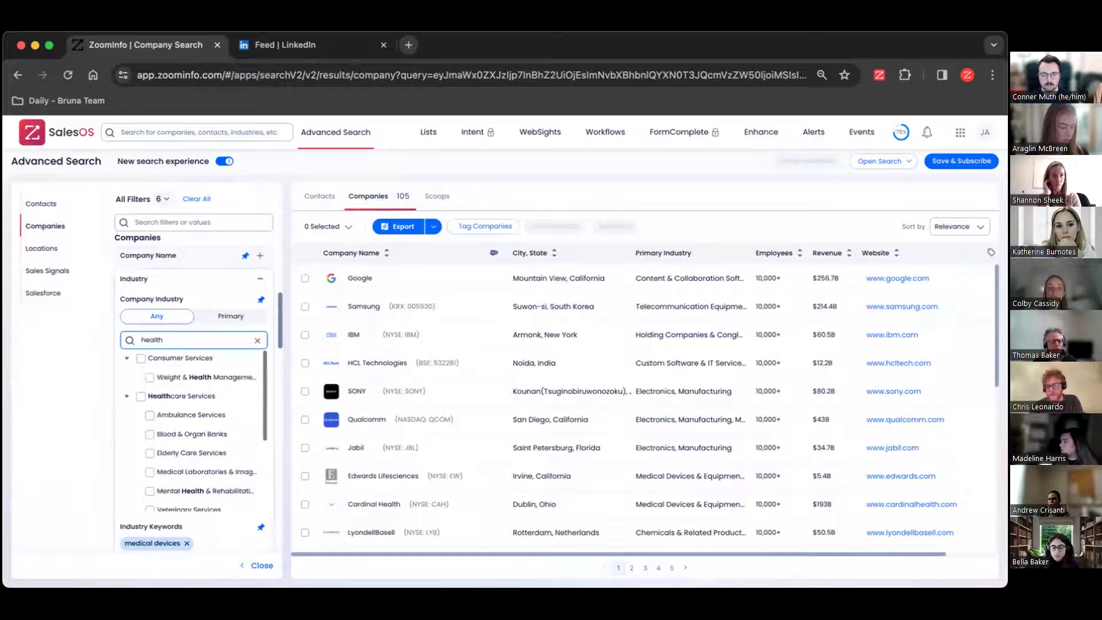
scroll(180, 410, down, 2)
scroll(179, 410, up, 2)
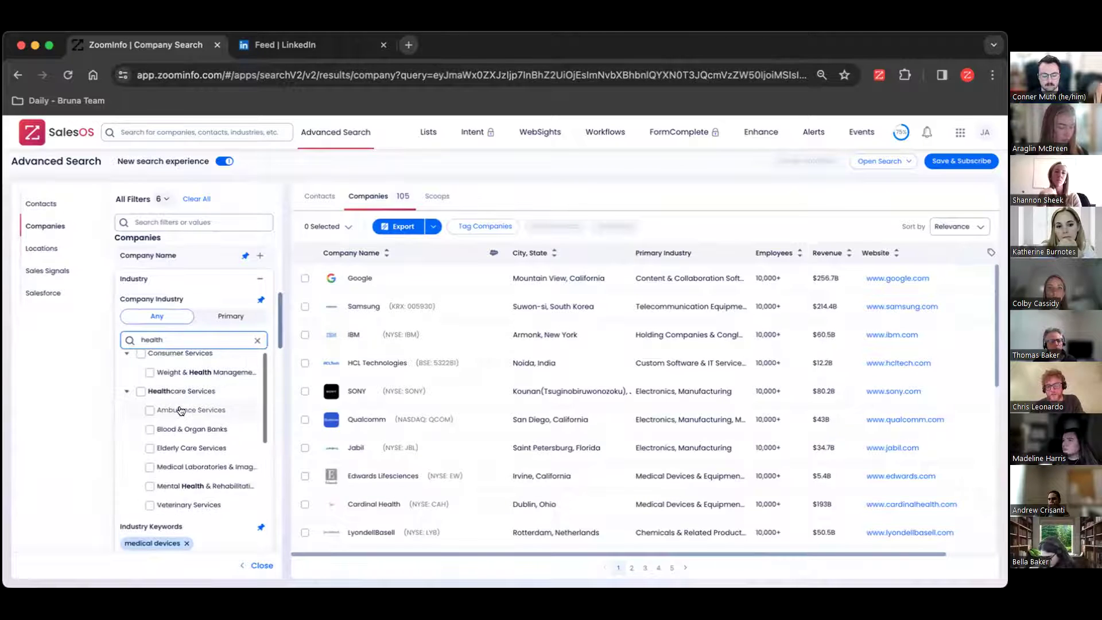
double_click(153, 340)
key(BackSpace)
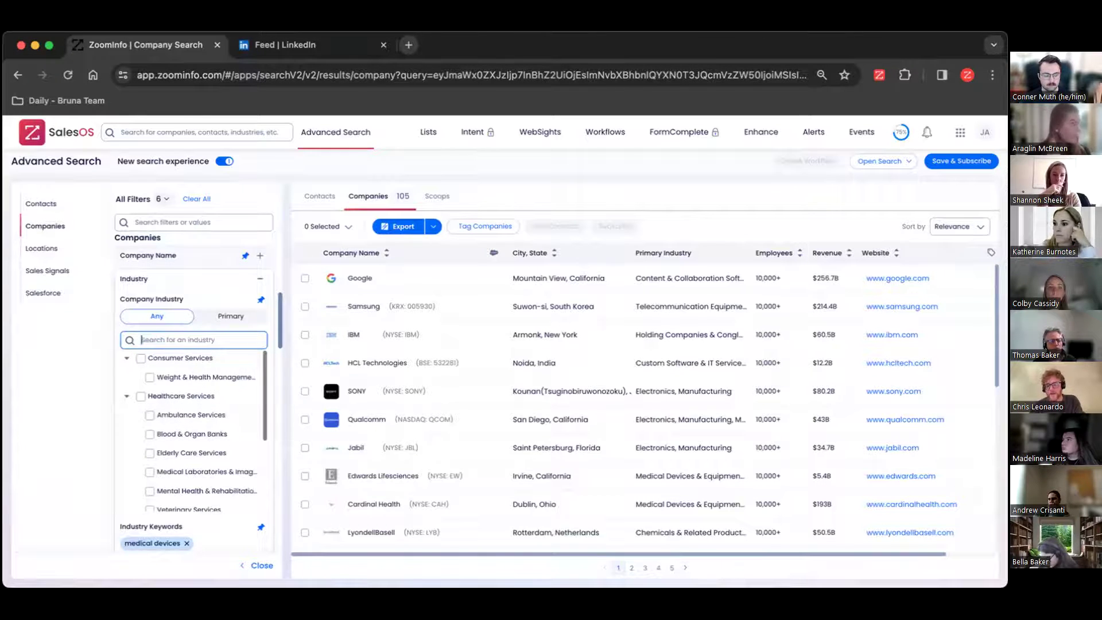
Step: Look over the industry keyword, classification code and company description keyword filters, and open the active filters list
scroll(204, 434, down, 5)
scroll(203, 434, down, 5)
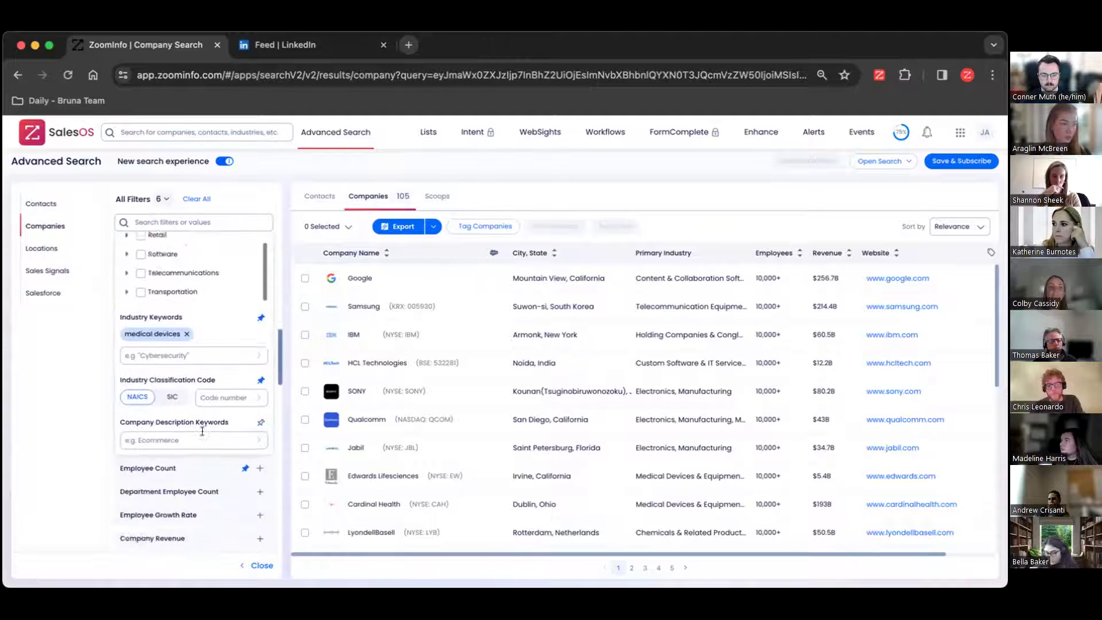
click(163, 399)
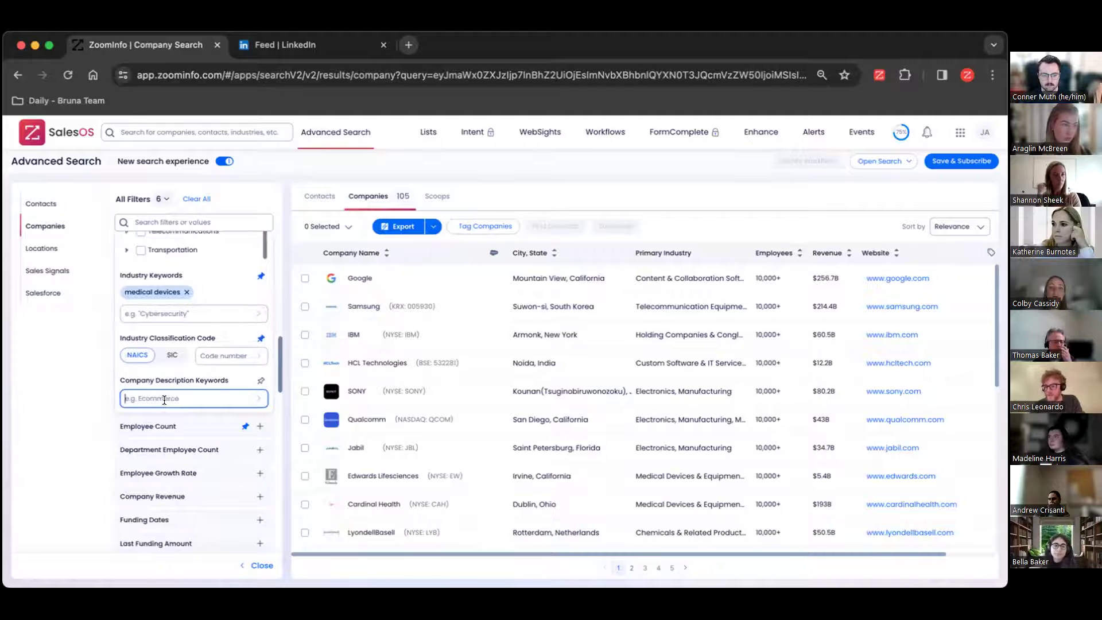
scroll(164, 399, up, 10)
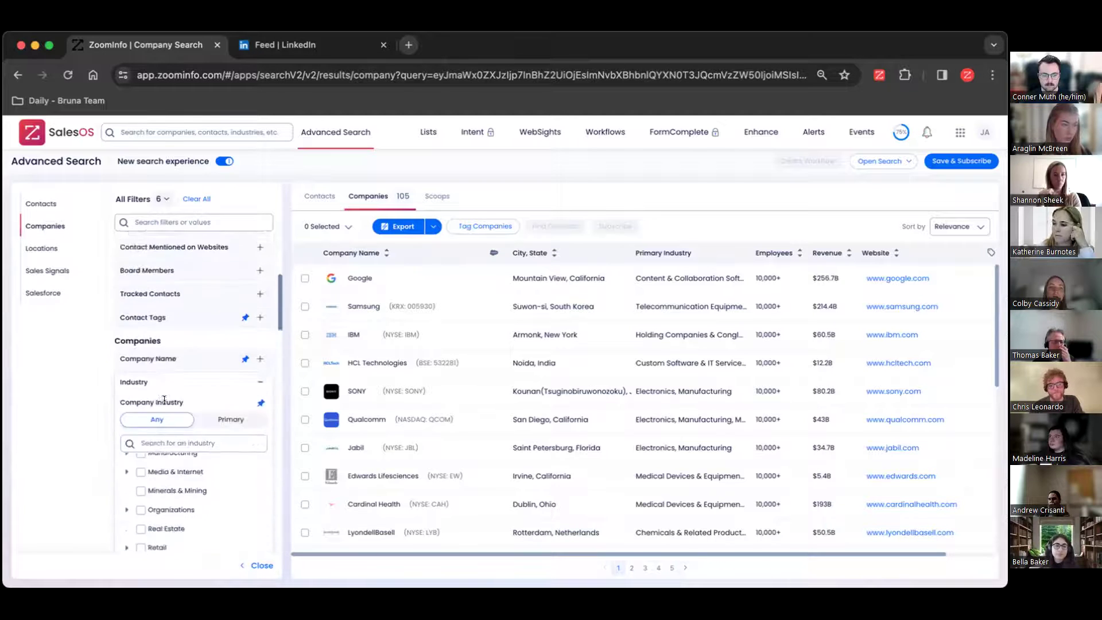
click(159, 201)
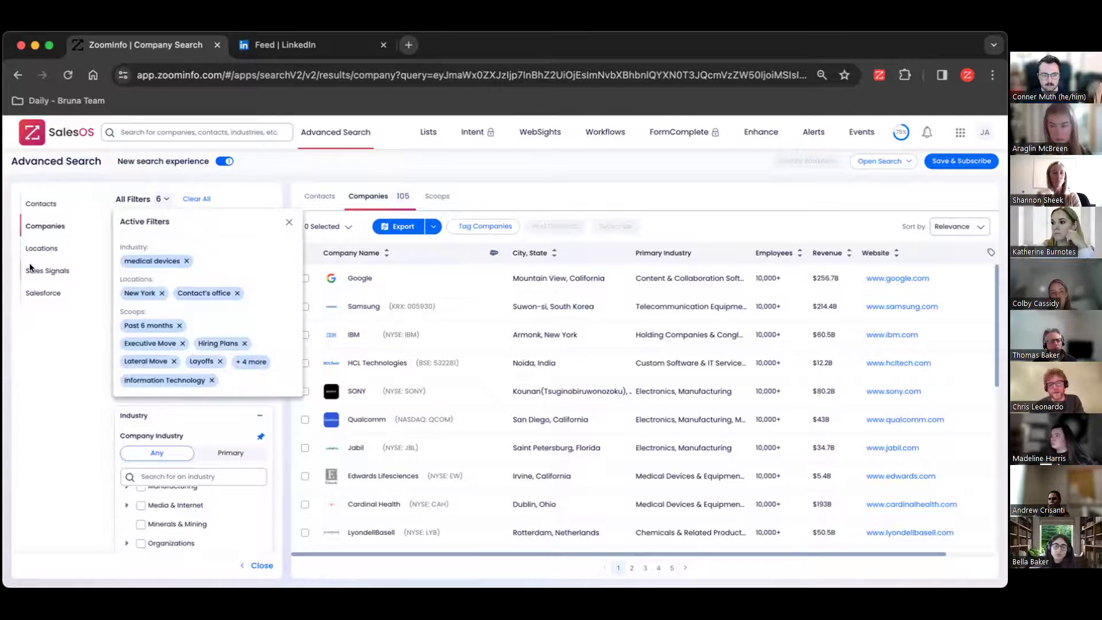
Step: Expand the Locations filter, look over the choices for what is located there, and check the active filters list
click(33, 247)
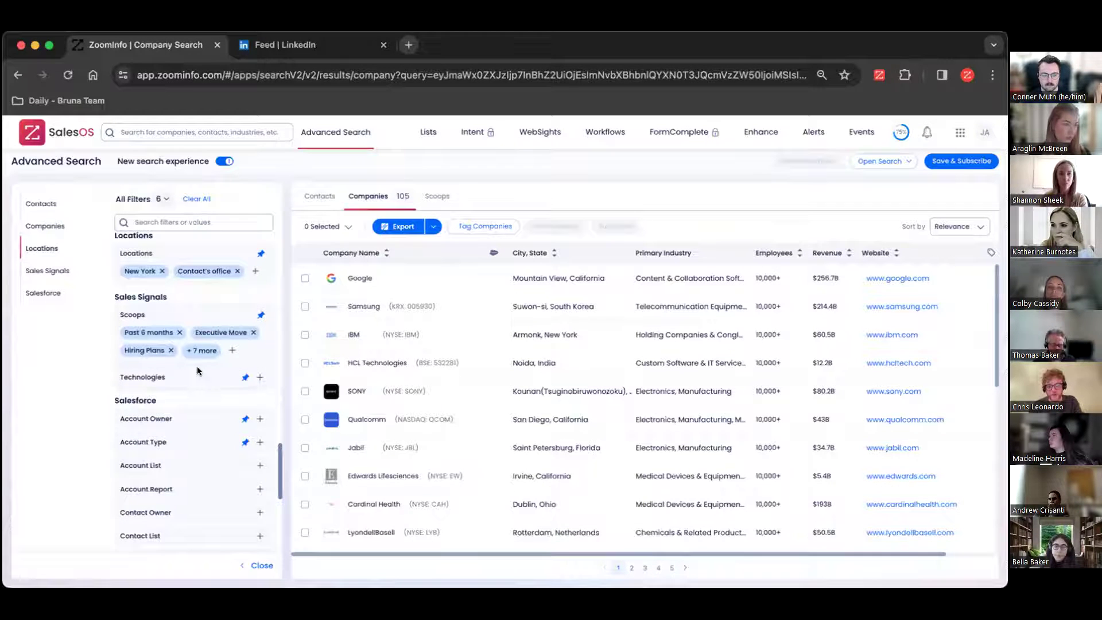
click(185, 253)
scroll(205, 325, down, 1)
click(223, 493)
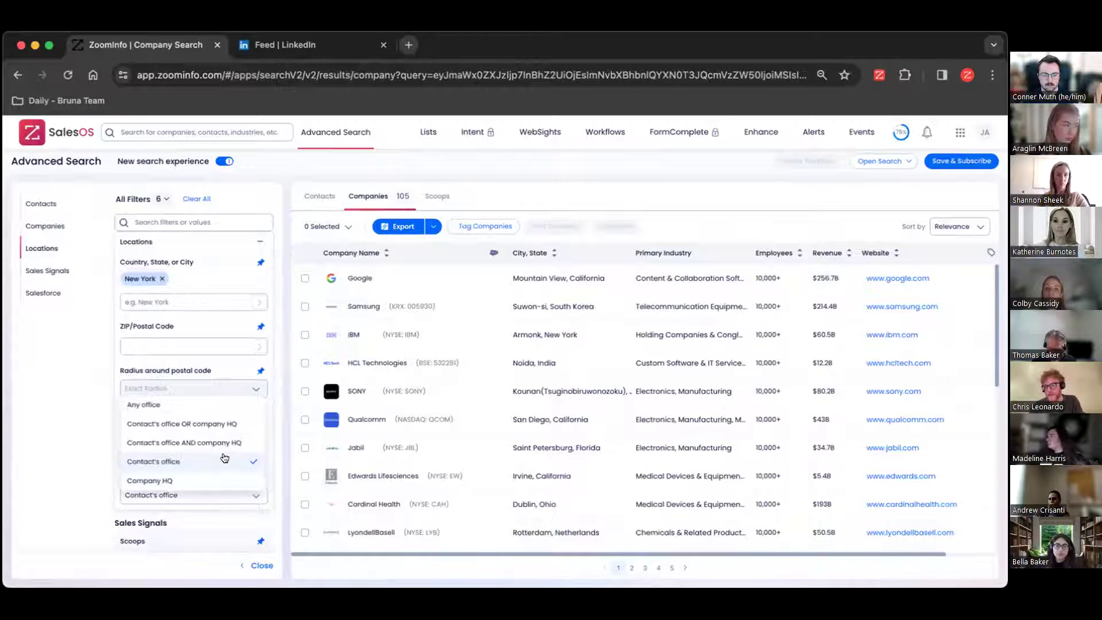
click(42, 396)
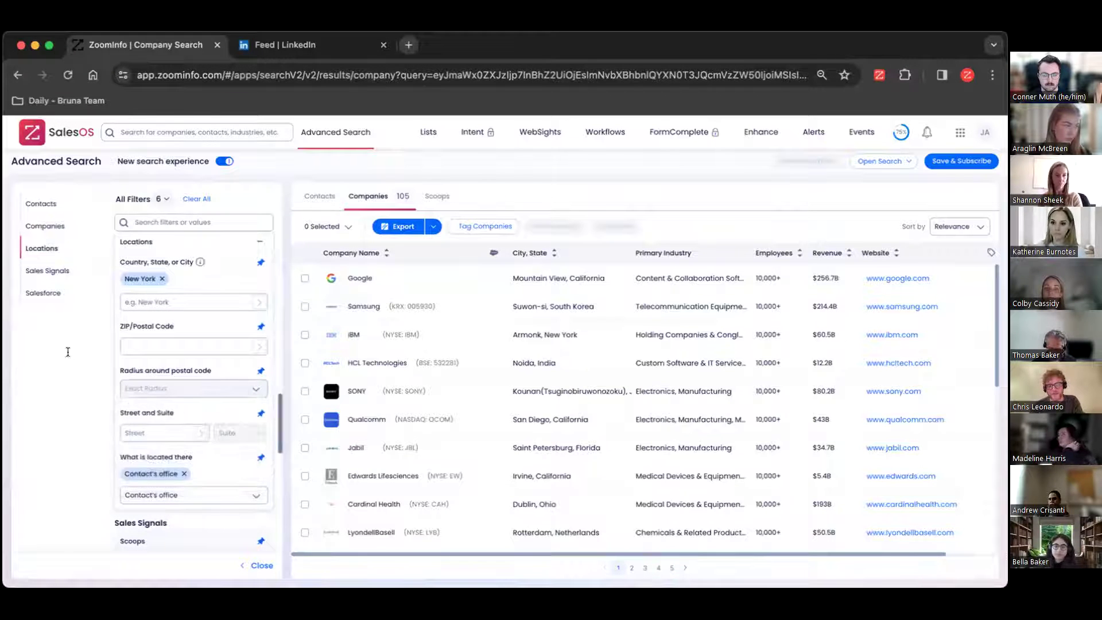
click(162, 200)
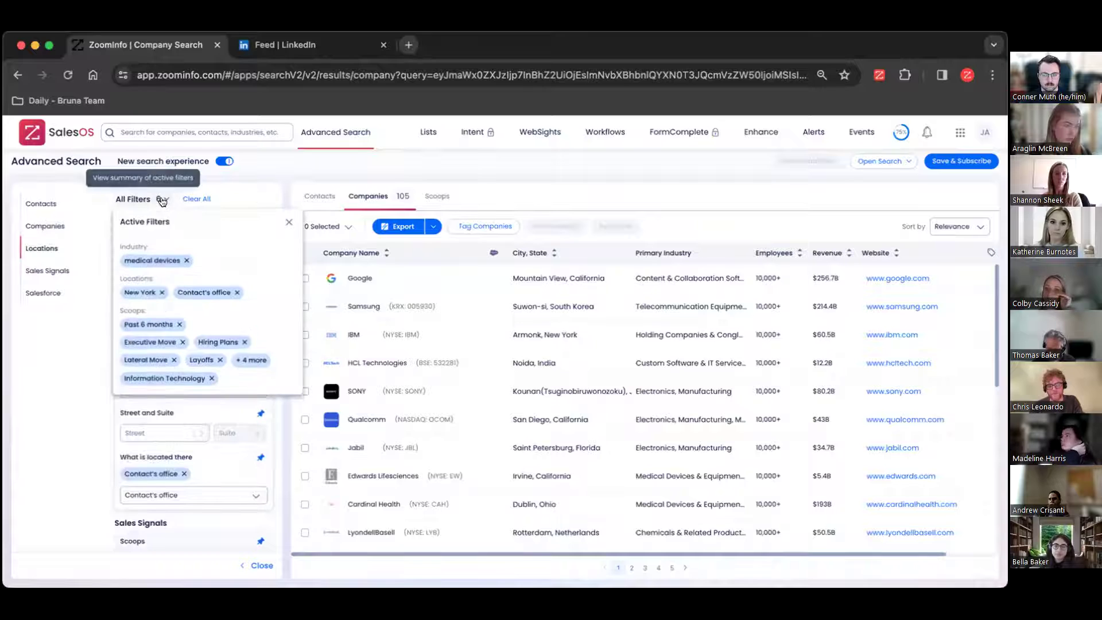
click(78, 368)
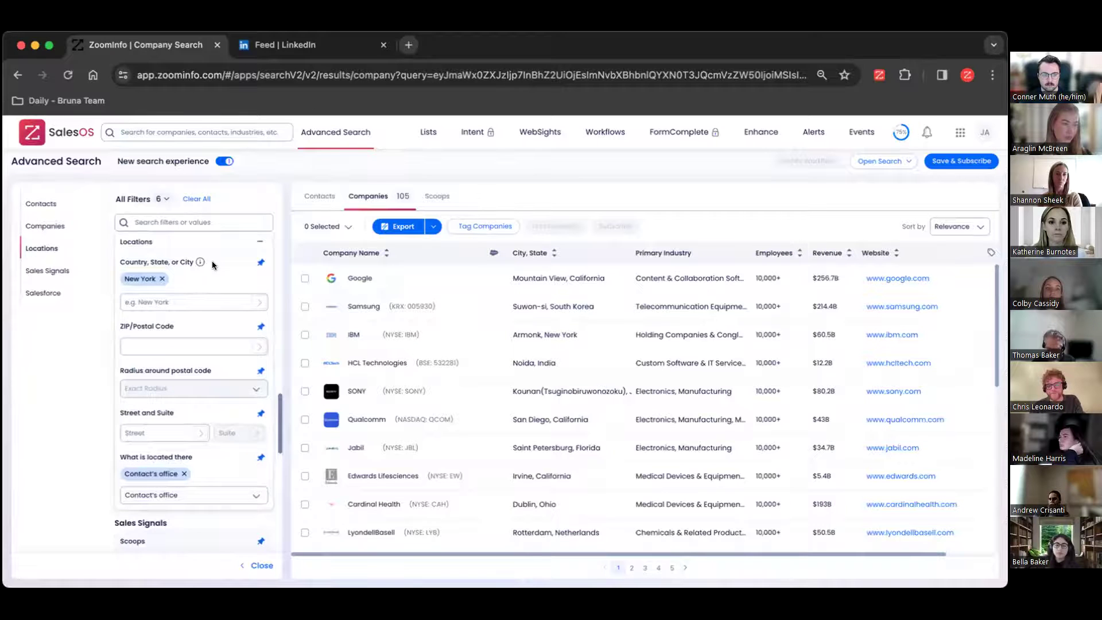
Step: Look over the Salesforce account, contact, lead and opportunity filters
scroll(213, 265, down, 10)
scroll(212, 265, up, 4)
scroll(212, 265, down, 1)
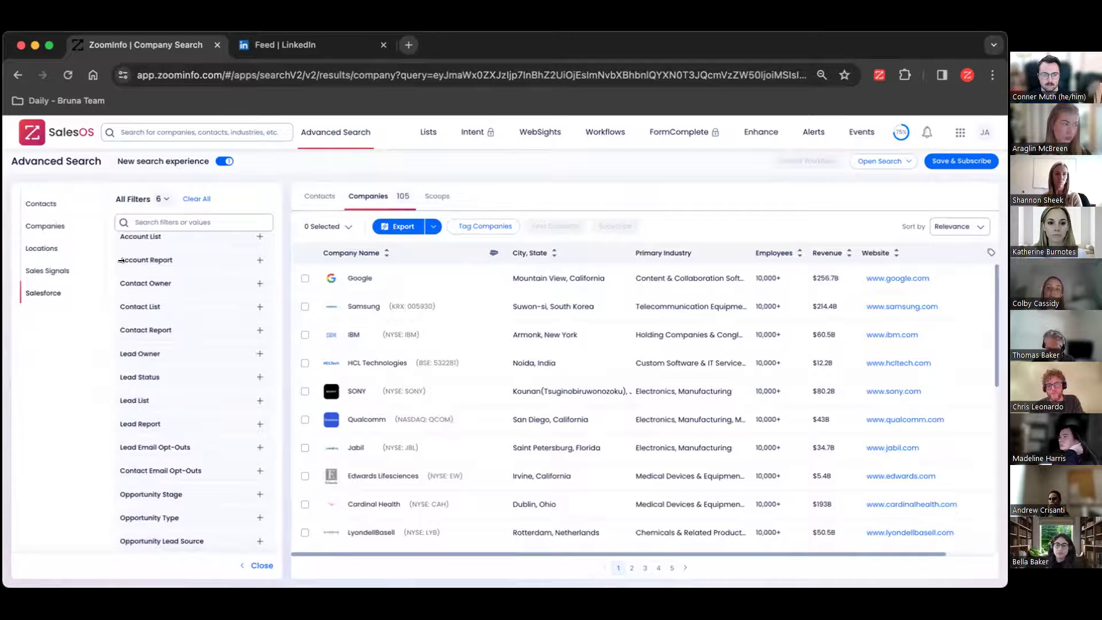
Step: Expand the Scoops filter under Sales Signals and look through its Personnel Scoops types
click(39, 202)
click(44, 272)
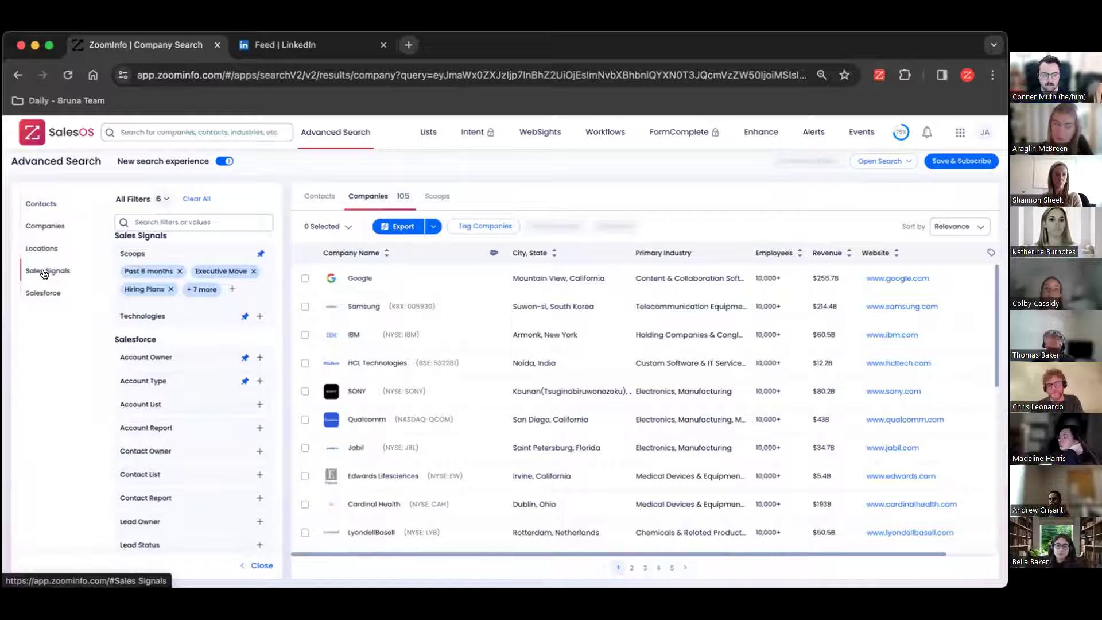
click(213, 251)
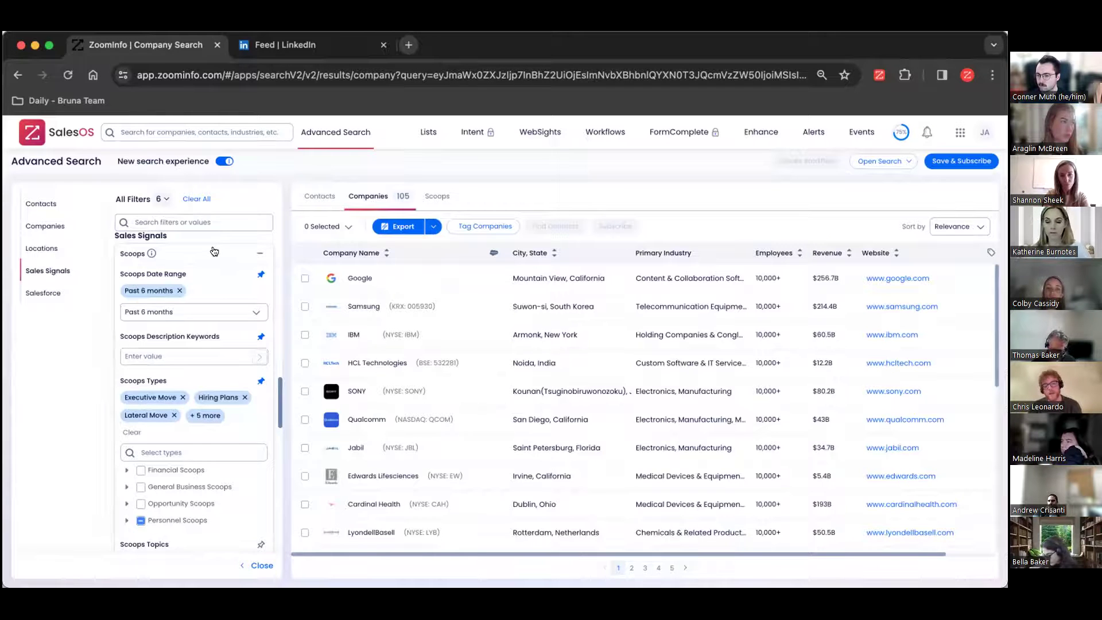
scroll(128, 481, down, 1)
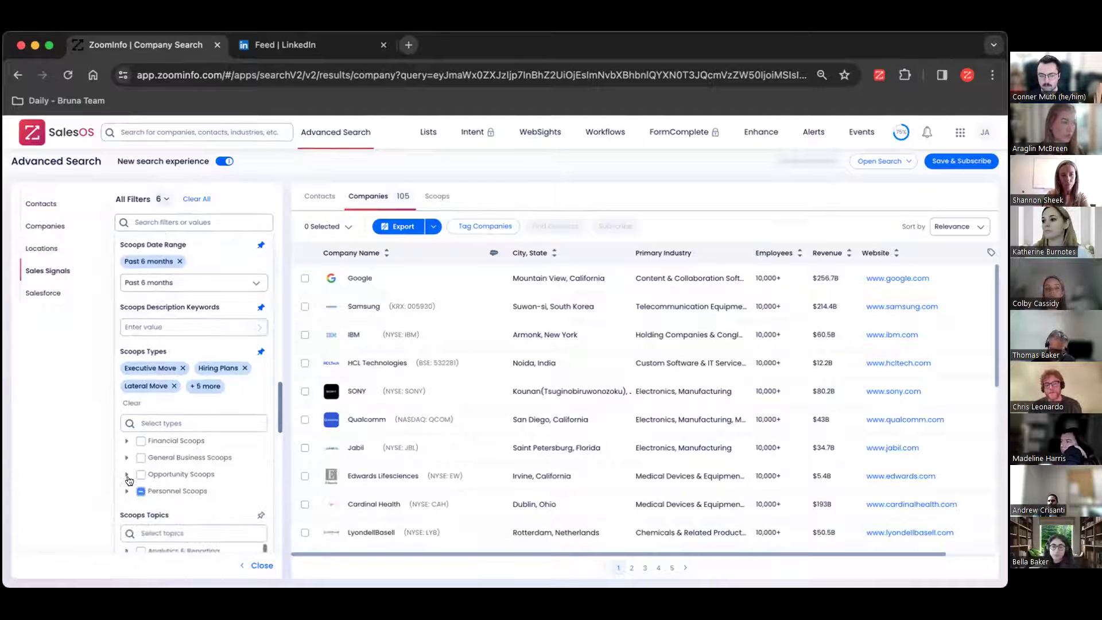
click(126, 490)
scroll(179, 472, down, 4)
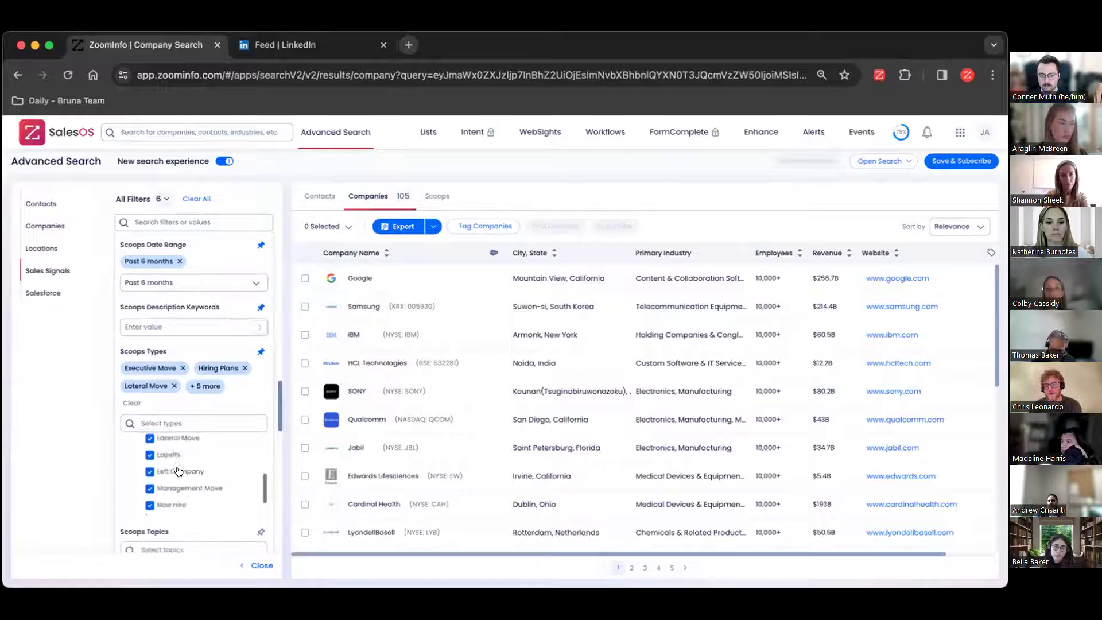
scroll(179, 471, down, 3)
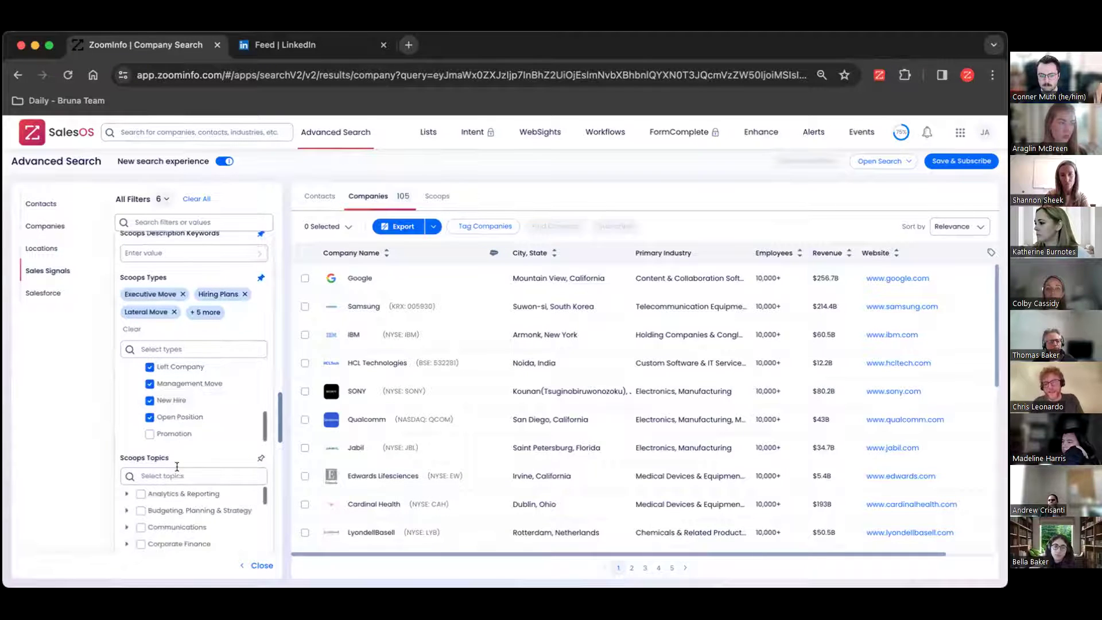
Step: Review the selected personnel scoop types again and show the complete list of chosen Scoops Types
scroll(181, 425, up, 3)
scroll(179, 424, up, 2)
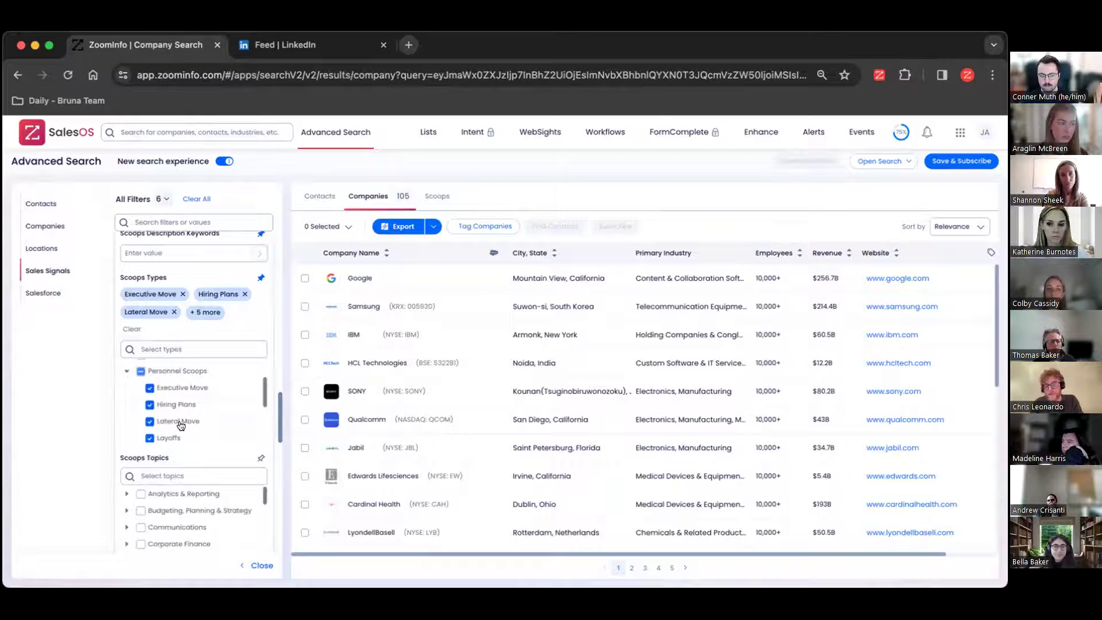
scroll(161, 393, down, 2)
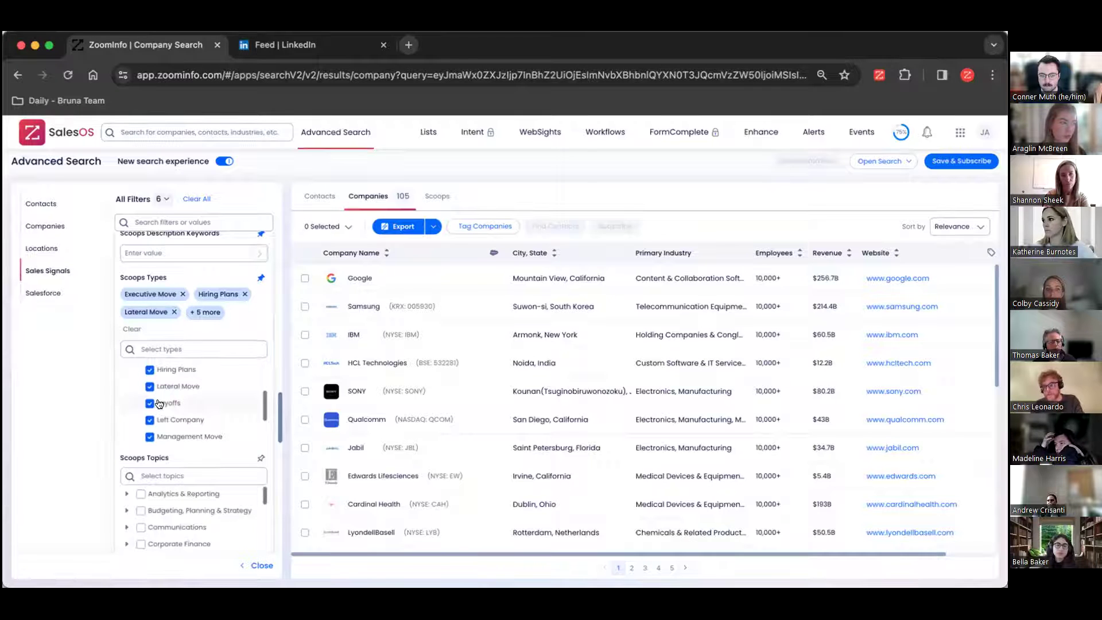
scroll(161, 403, down, 1)
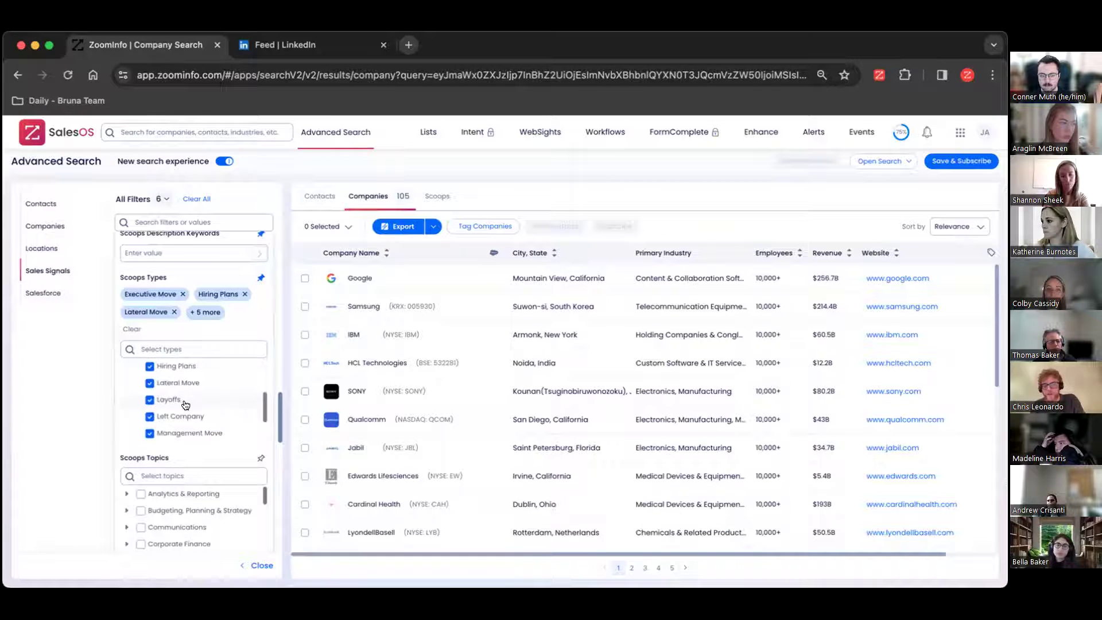
click(208, 311)
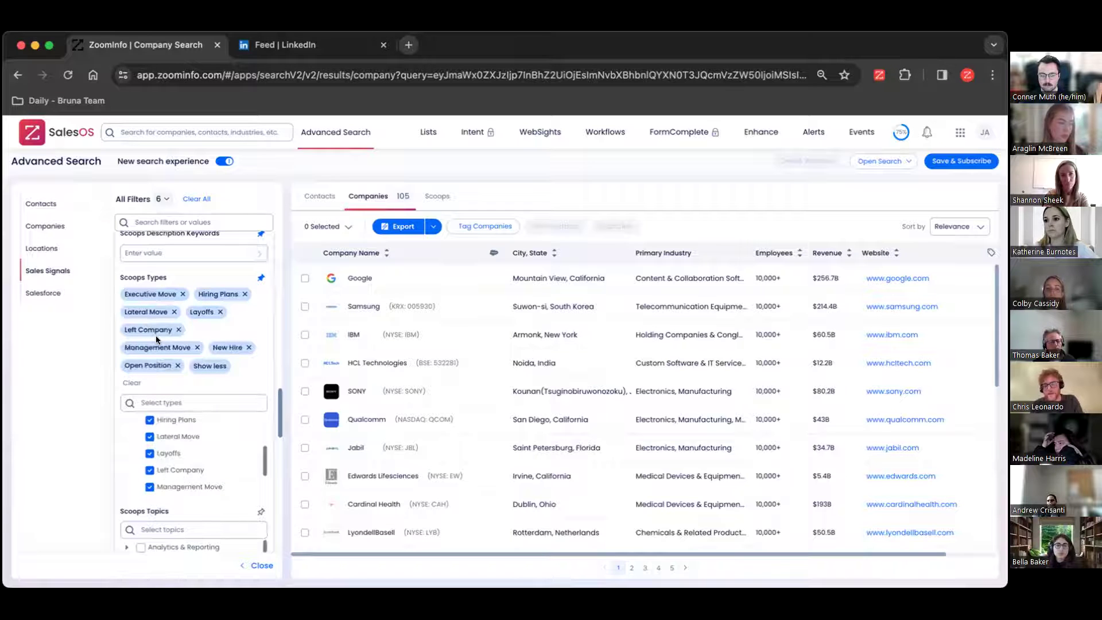
Step: Check the active filters list, look across the company result columns and switch the results to Scoops
click(161, 199)
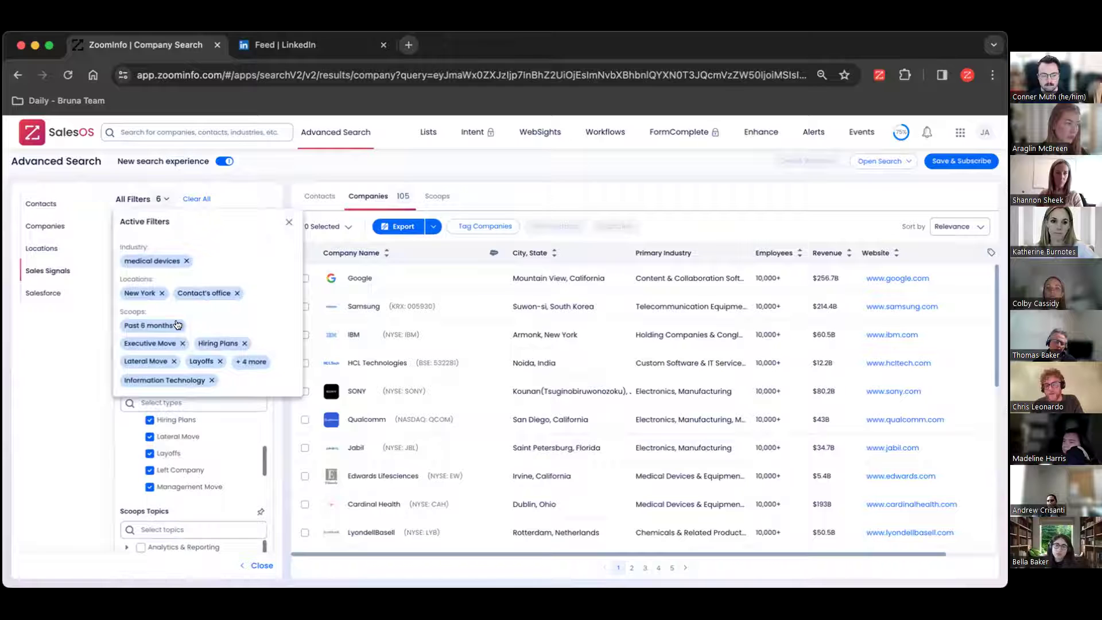
click(696, 173)
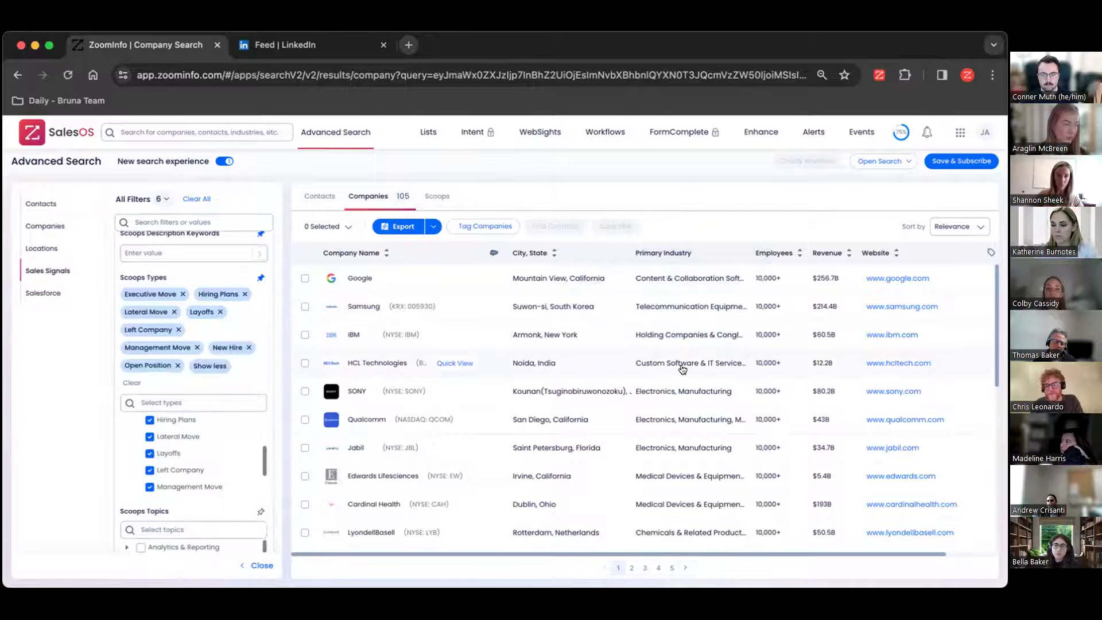
scroll(677, 364, right, 3)
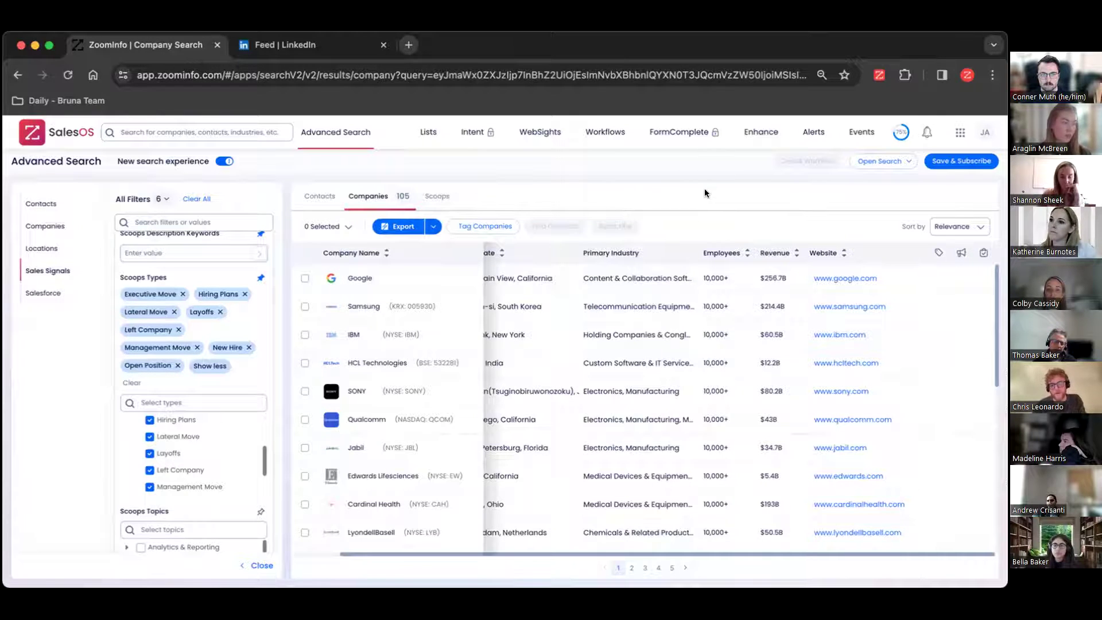
click(431, 199)
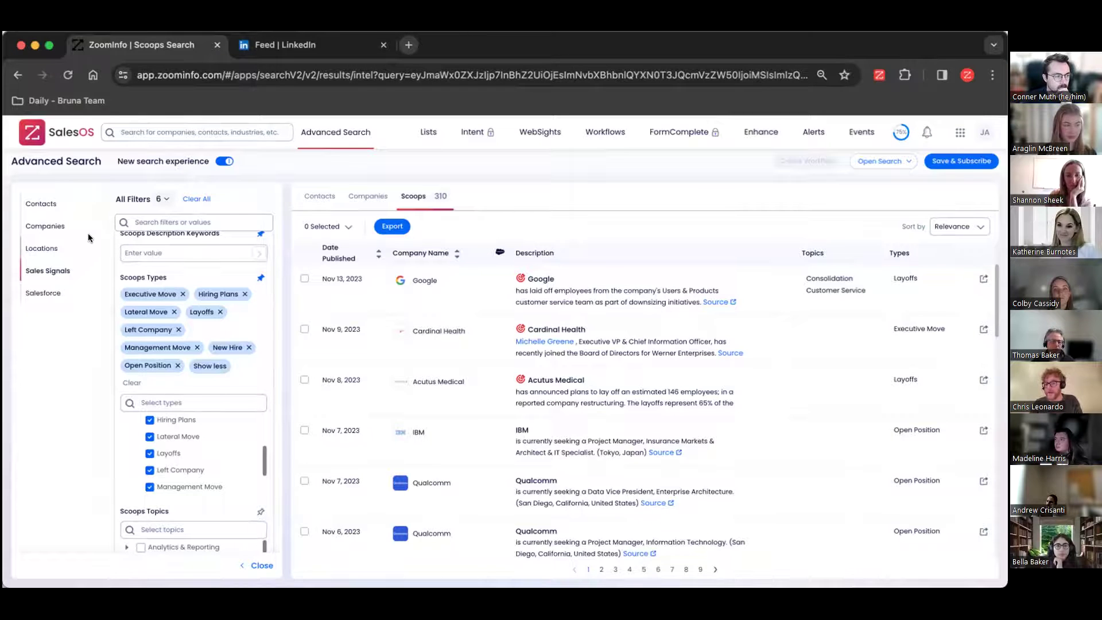
Step: Under Contacts, set Contact Info to And and require both Mobile Phone and Supplemental Email
click(41, 204)
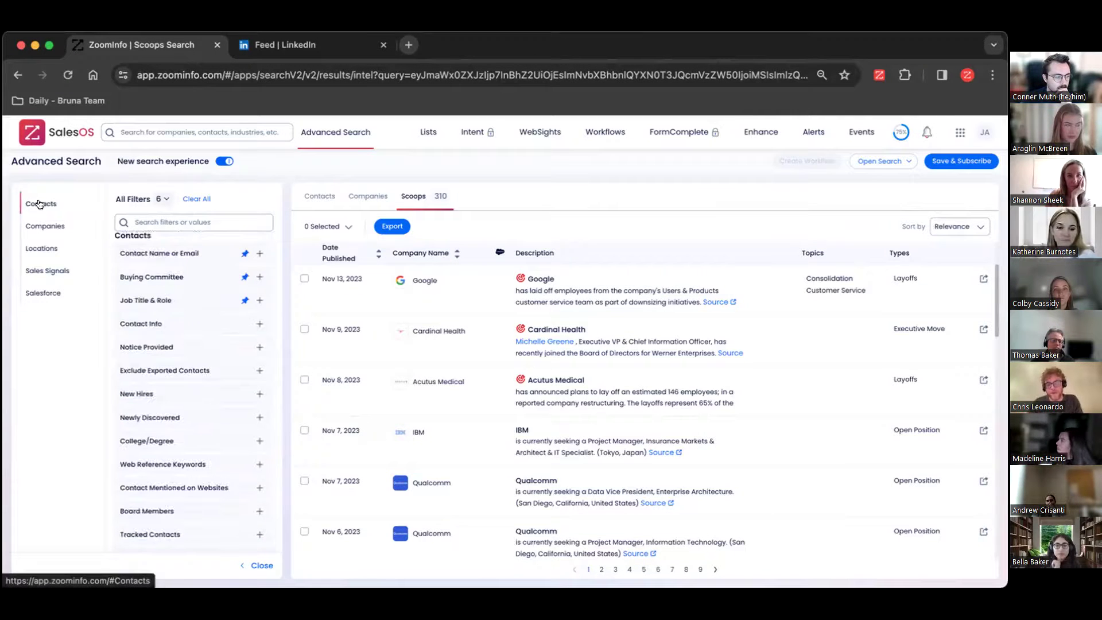
click(215, 323)
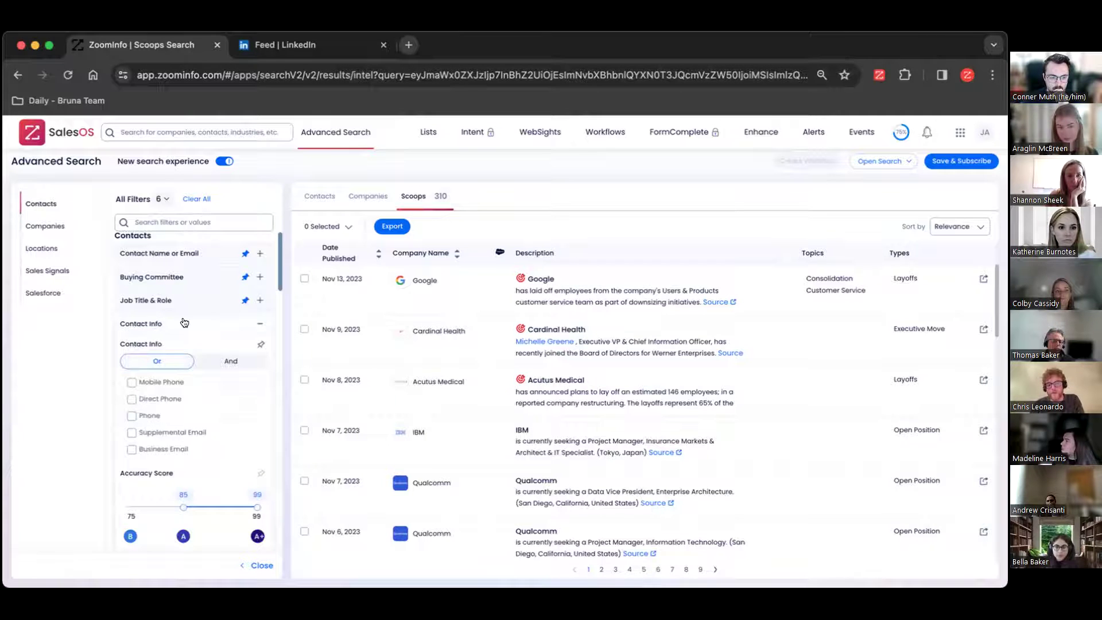
click(229, 360)
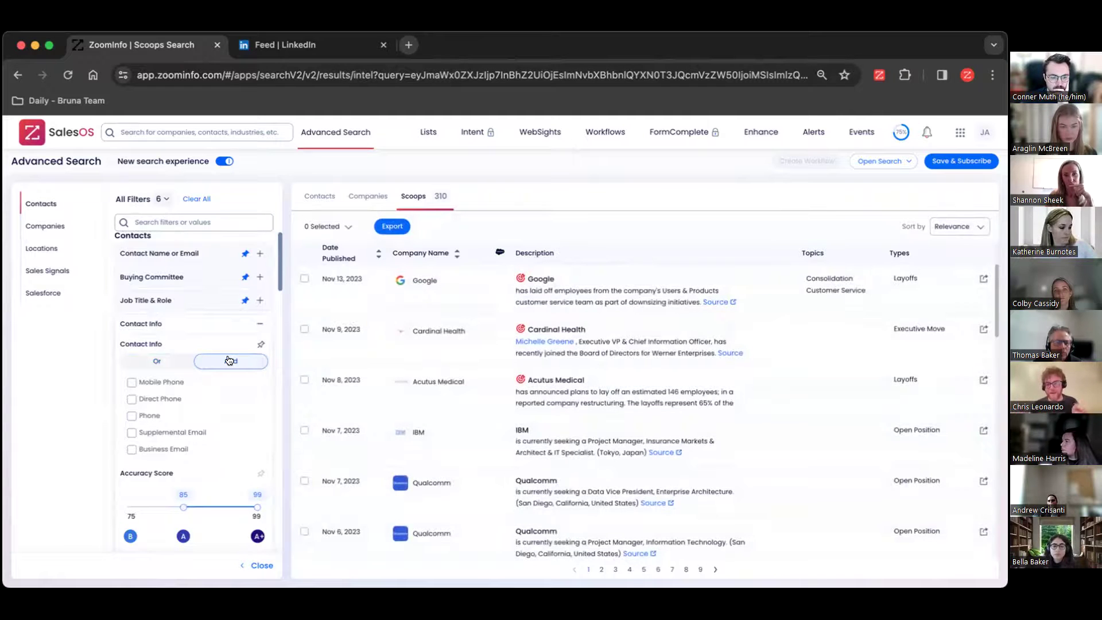
click(132, 382)
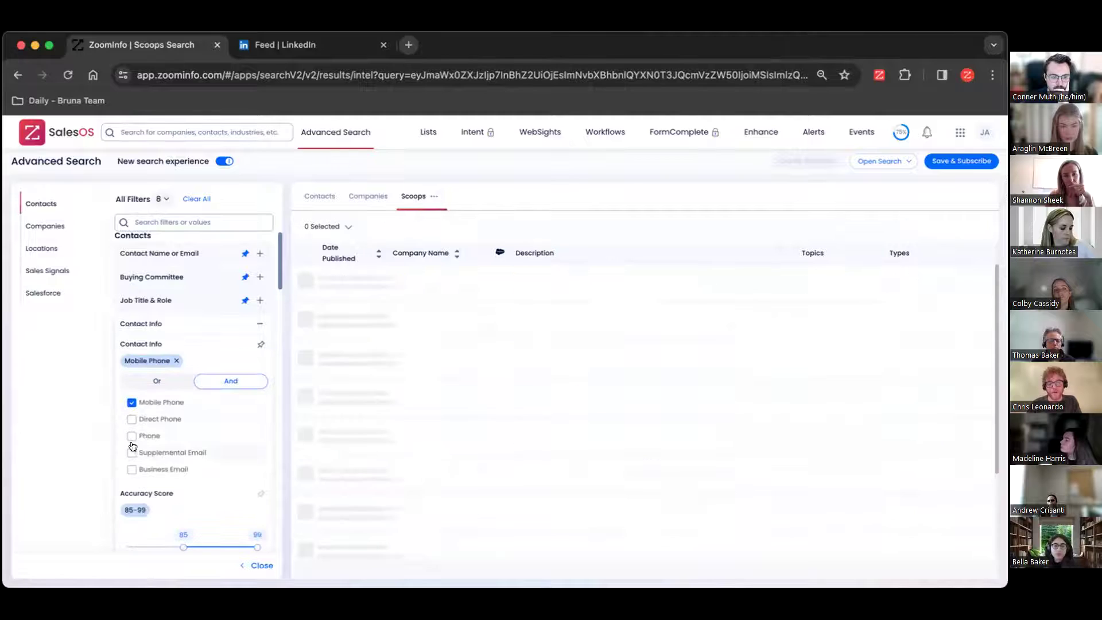
click(130, 453)
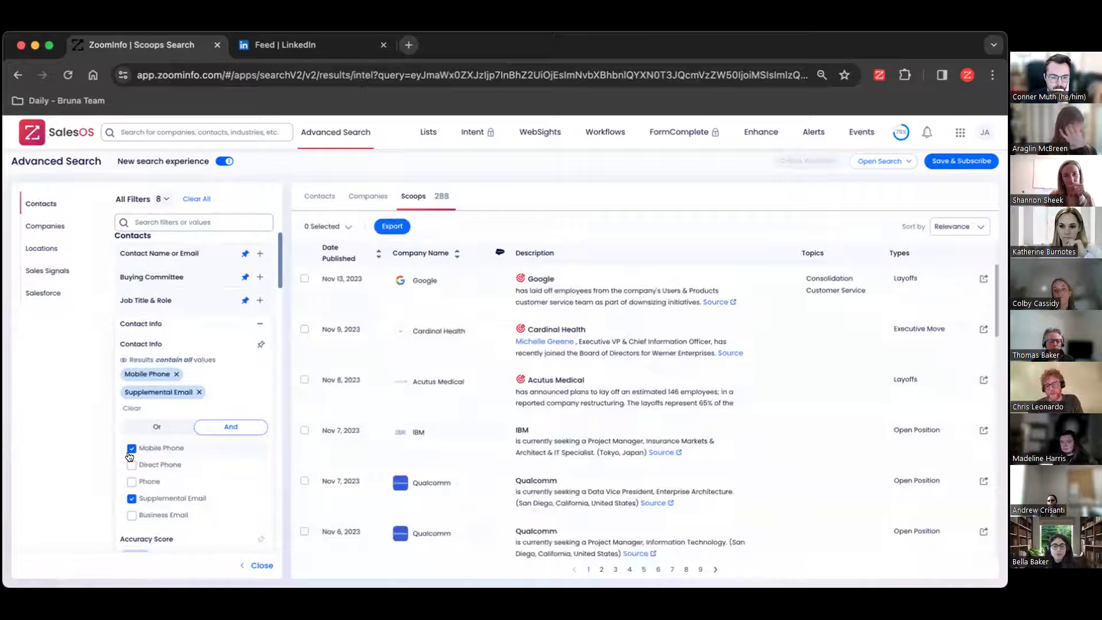
Step: View the Contacts, Companies and Scoops results for the current filters, glancing at the Job Title & Role filter
click(314, 196)
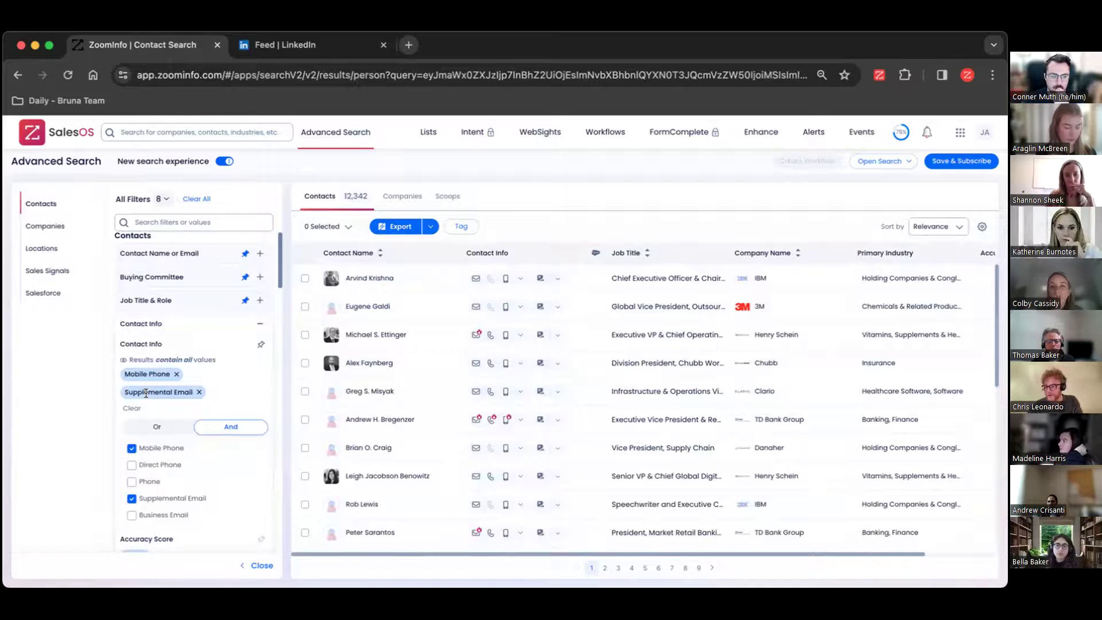
click(393, 197)
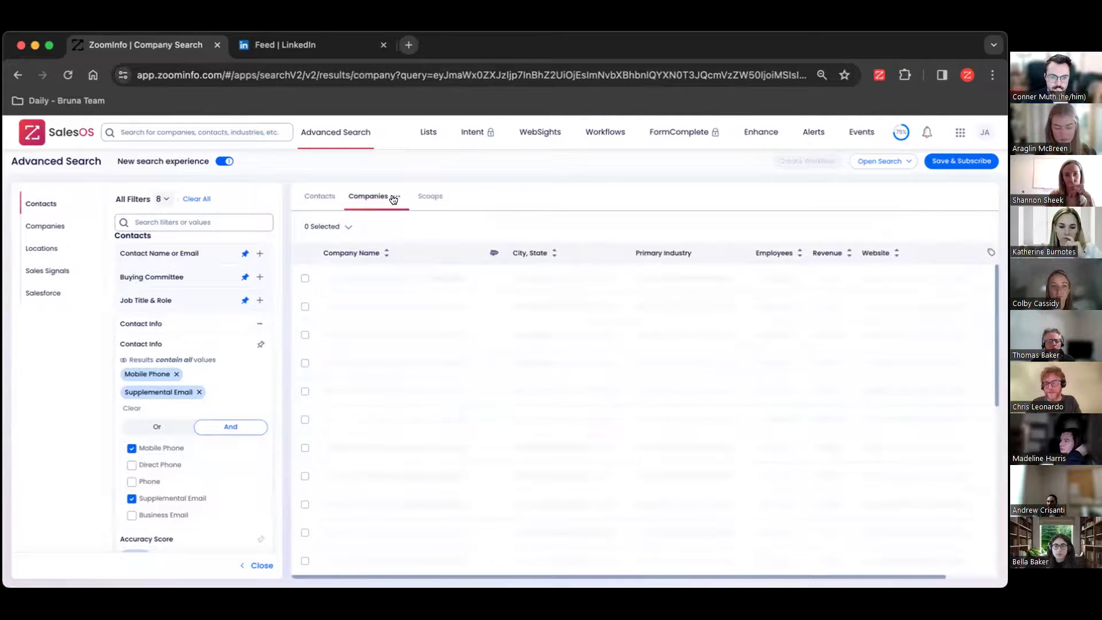
click(194, 299)
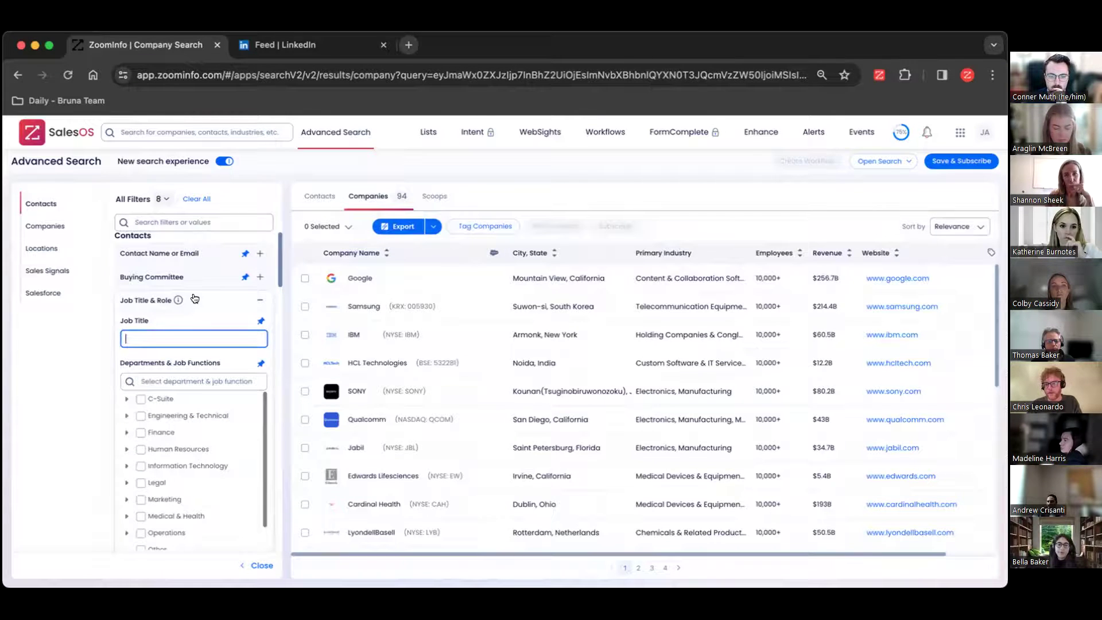
click(195, 299)
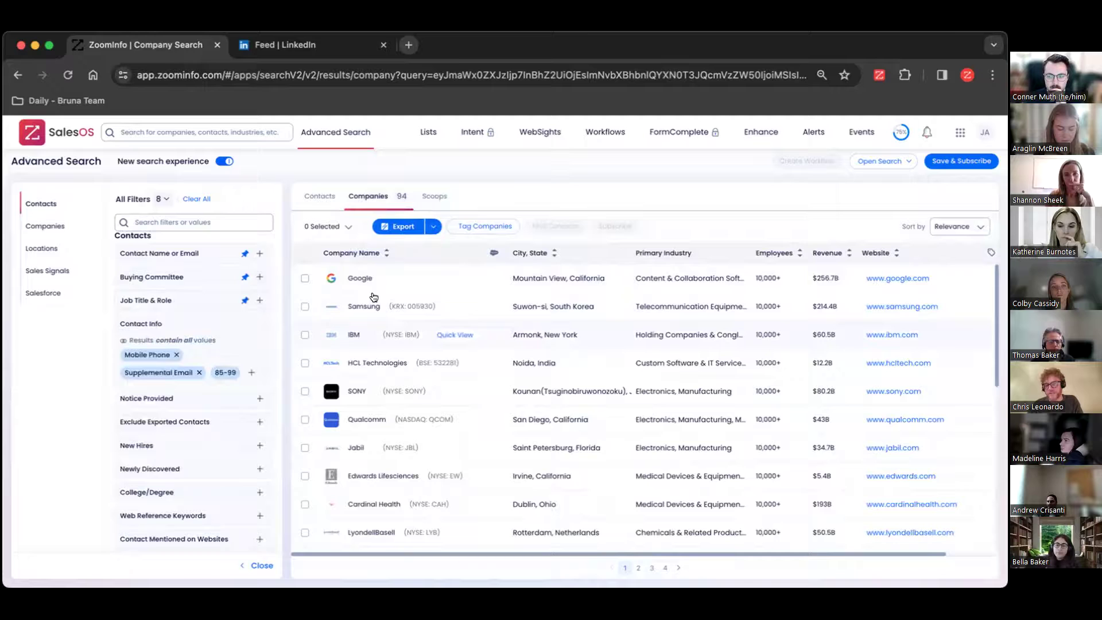
click(432, 196)
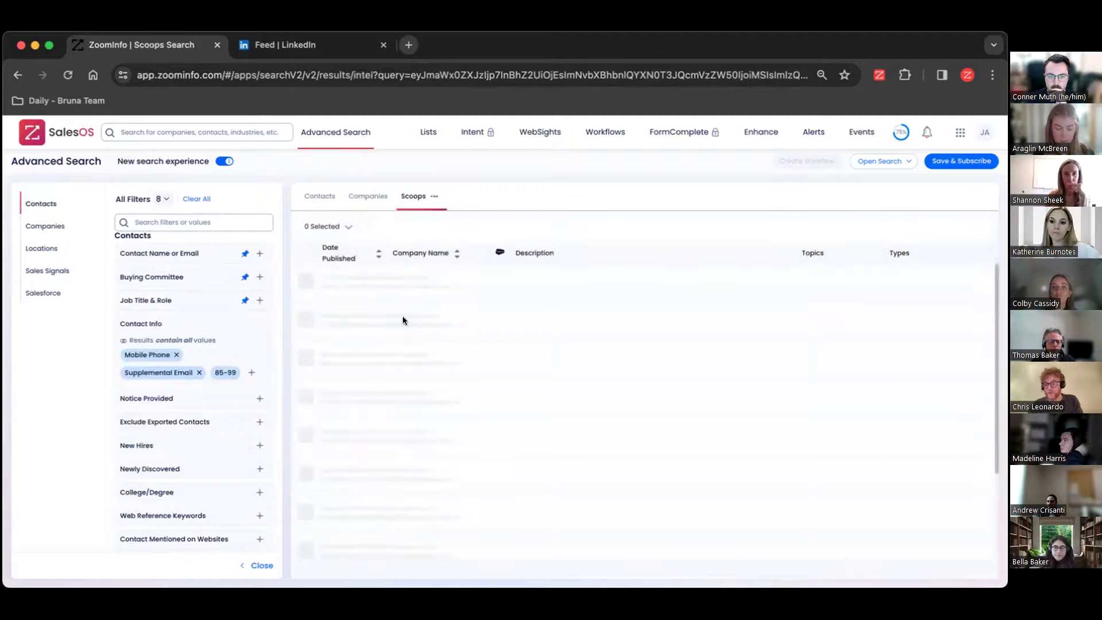
Step: Check the active filters list and return to the Contacts results
click(167, 199)
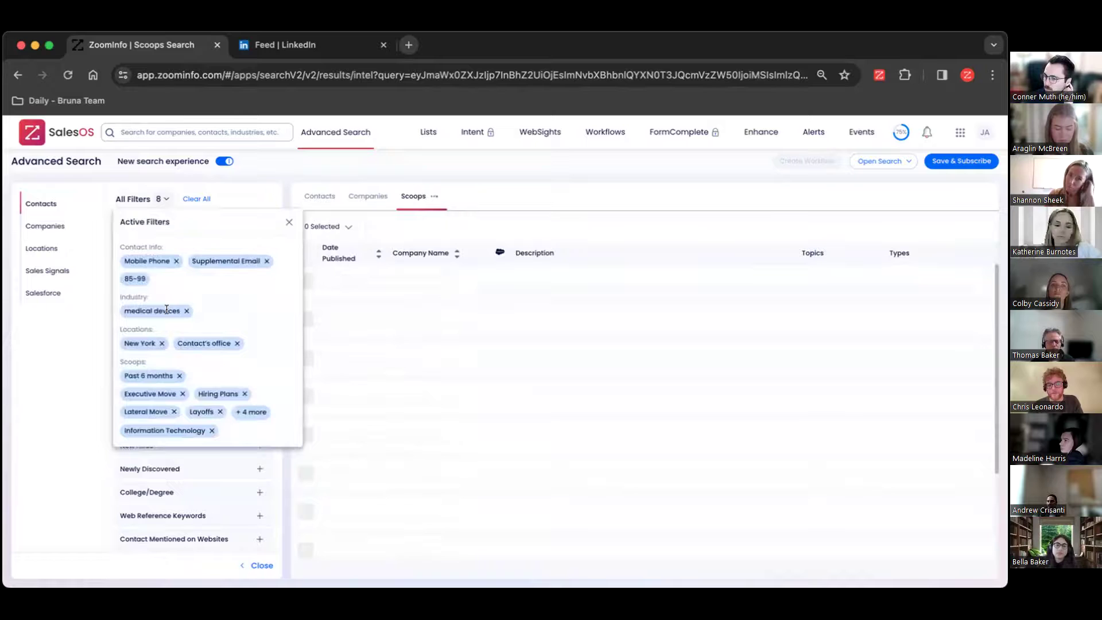
click(473, 183)
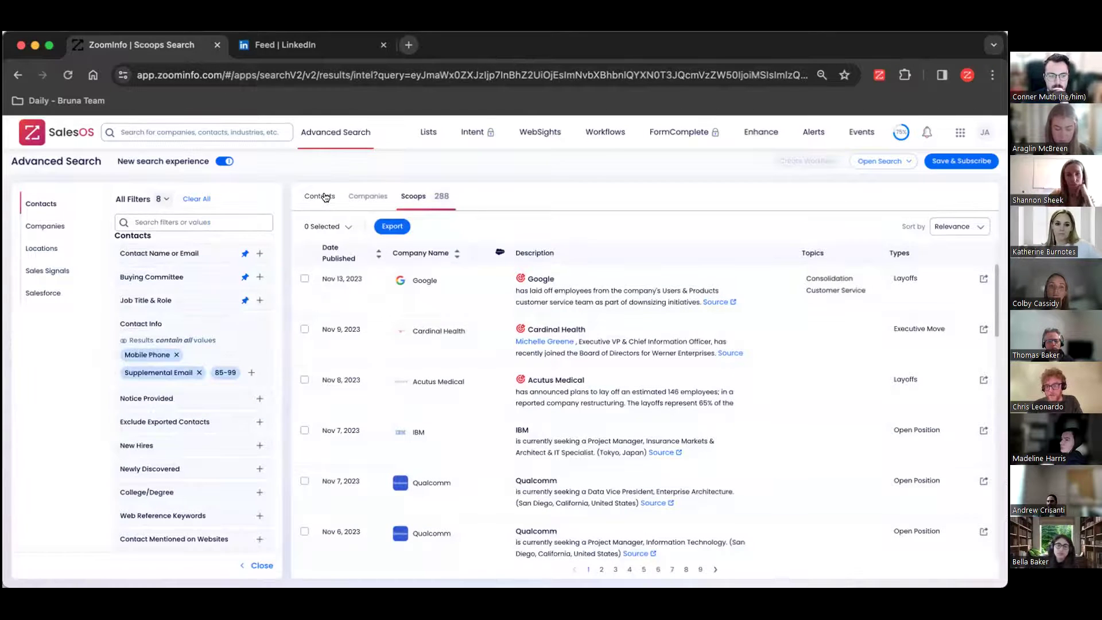
click(326, 197)
Step: Look over the Job Title & Role filter, collapse it and open the first contact in the results
click(195, 300)
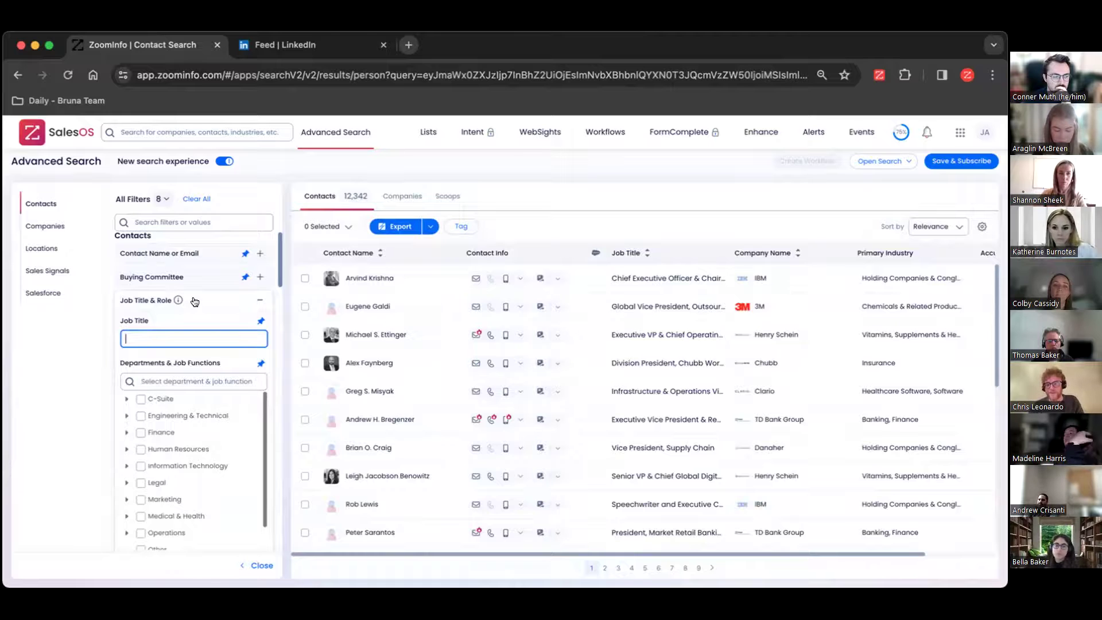
click(195, 302)
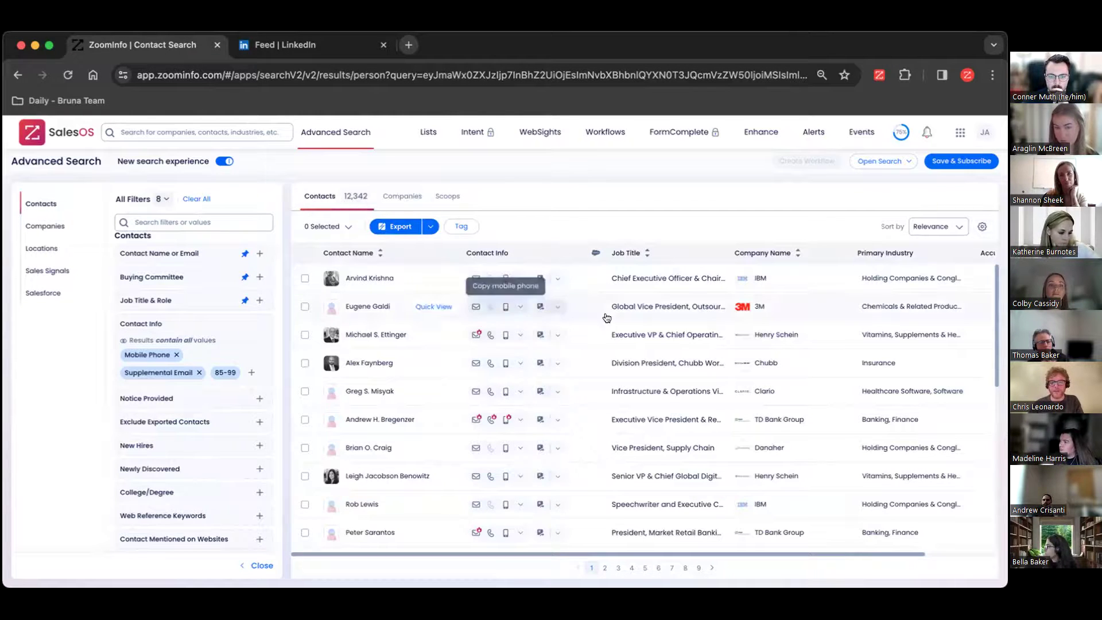
click(378, 280)
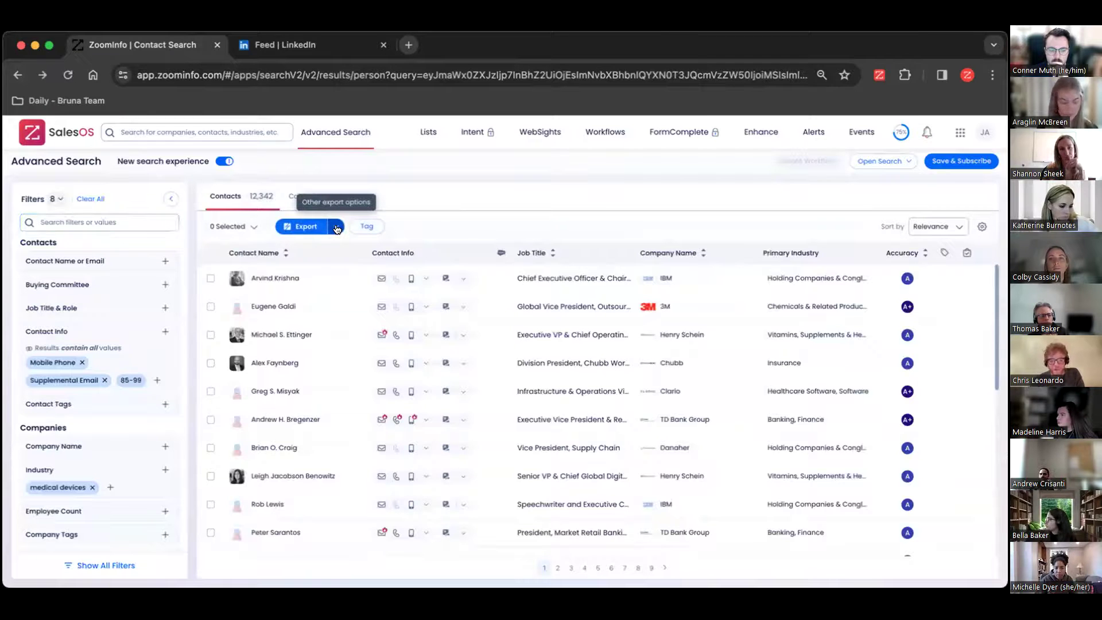
Step: Look over the selection choices and the other export options for the contact results
click(337, 228)
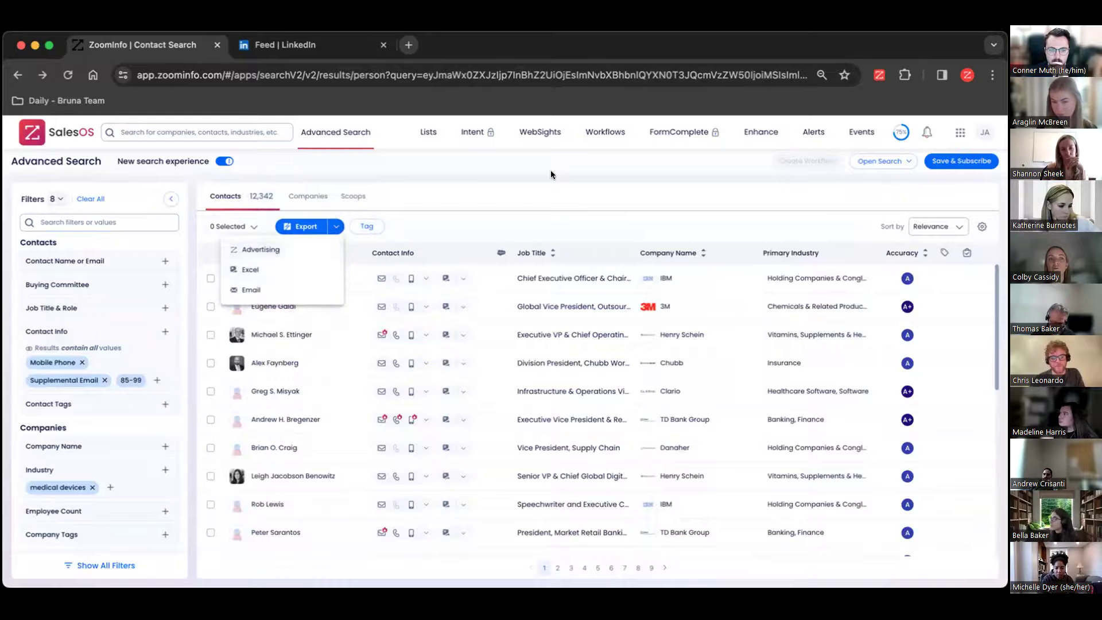
click(212, 251)
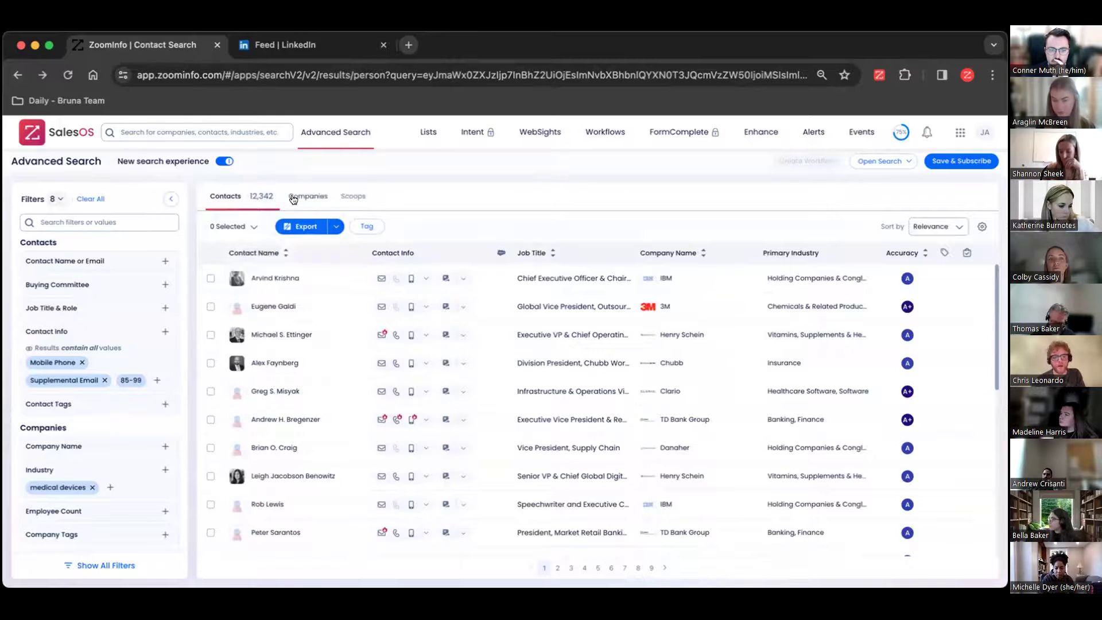
click(241, 226)
click(242, 226)
click(332, 228)
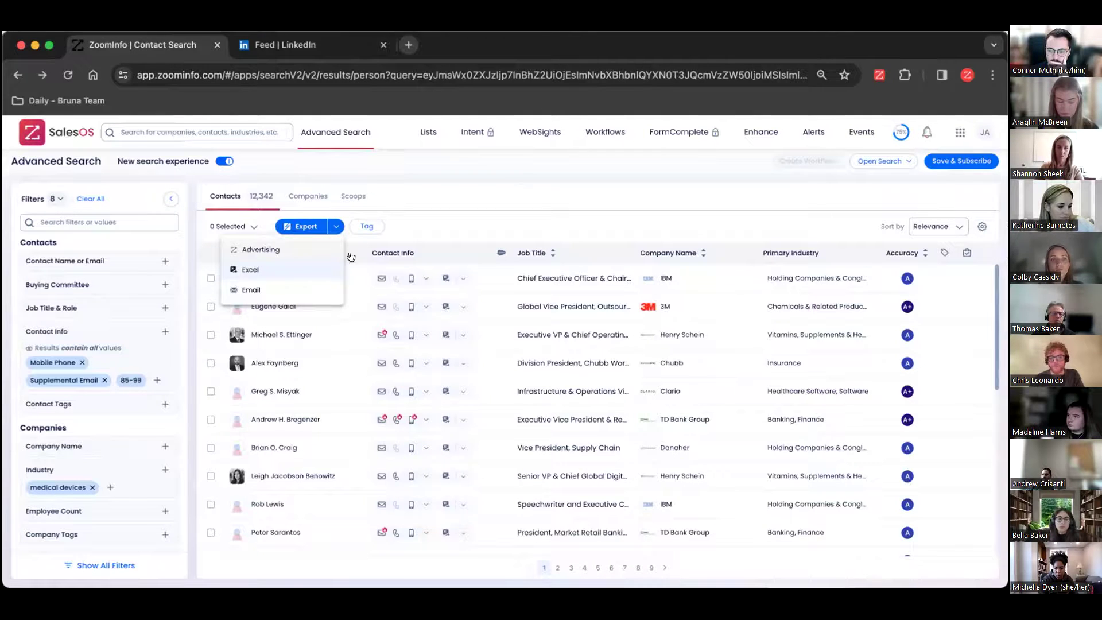
click(498, 178)
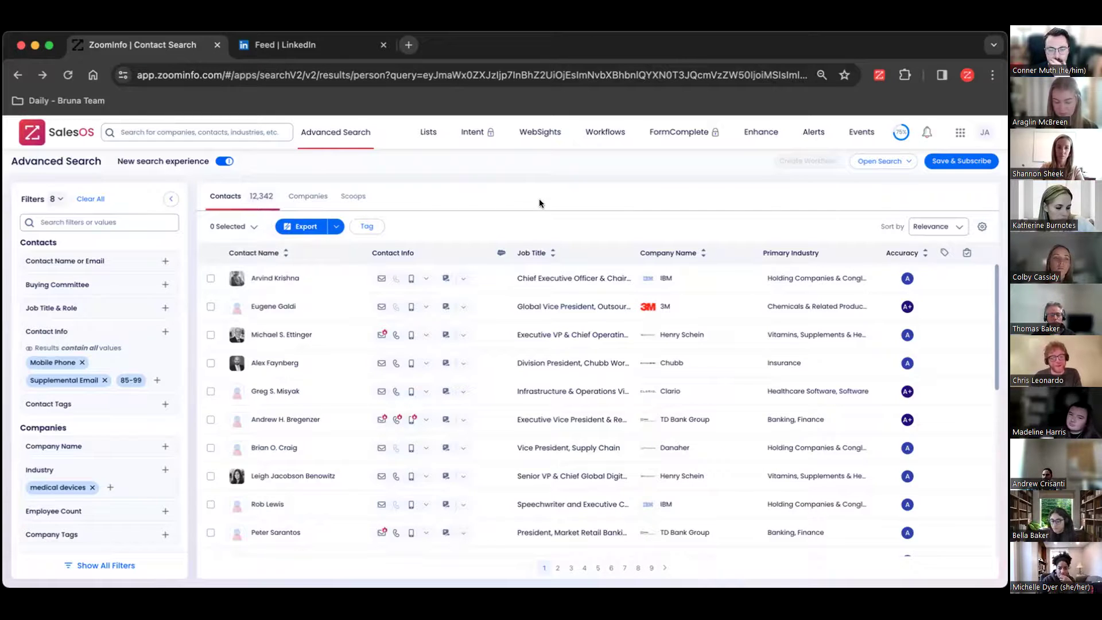
click(338, 228)
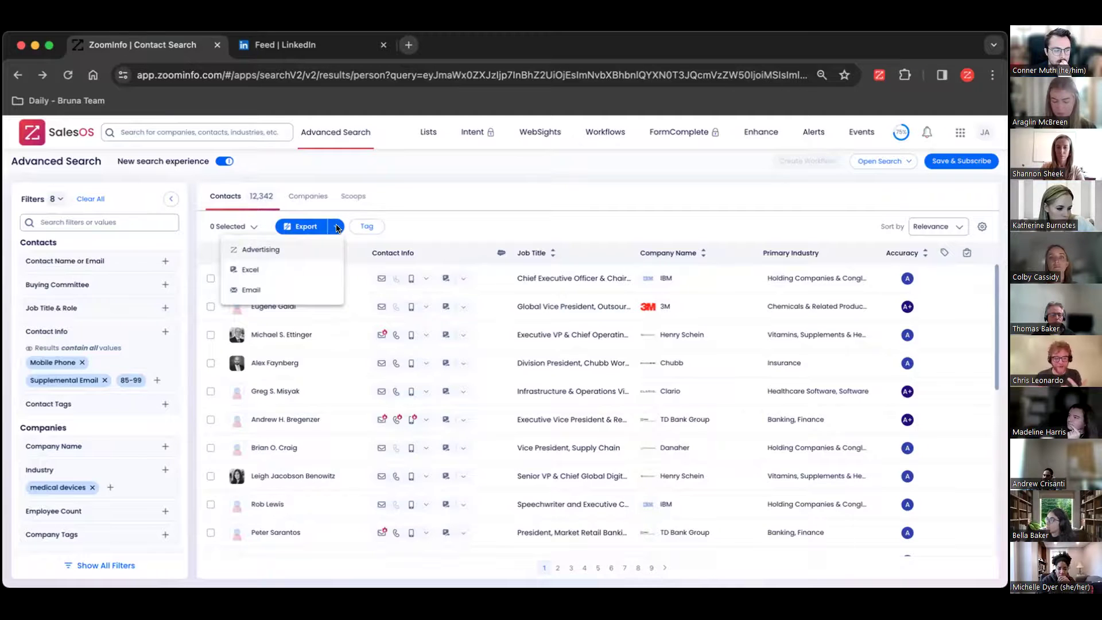